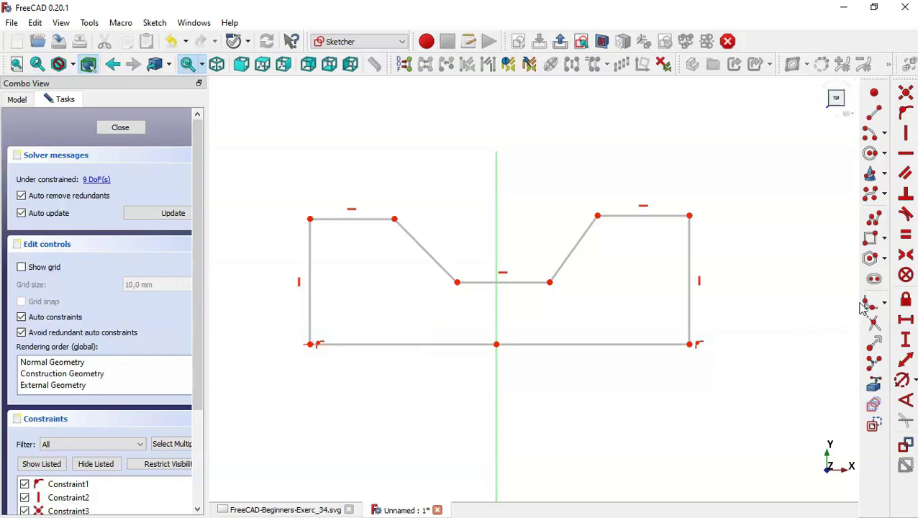
- Fillet the profile's outer top-right corner and both ends of the right slanted line
{"action": "left_click", "coordinate": [872, 303]}
{"action": "left_click", "coordinate": [672, 216]}
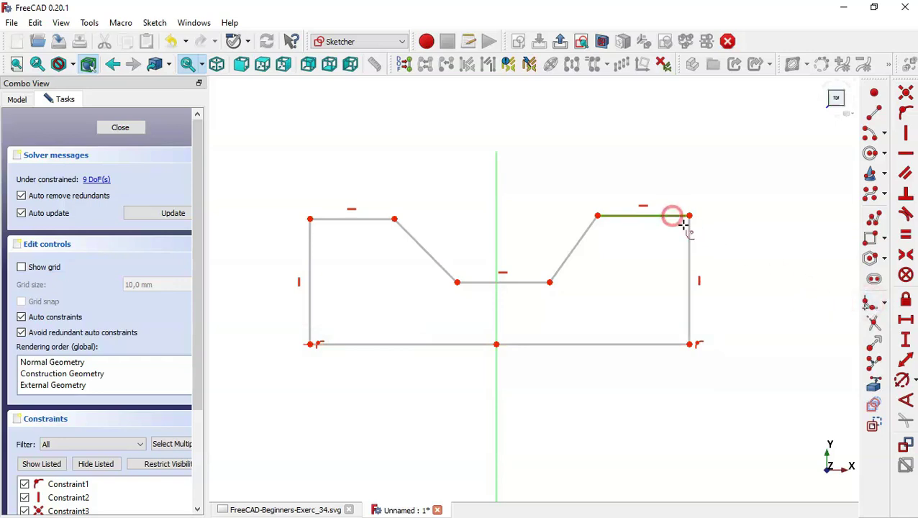
{"action": "left_click", "coordinate": [689, 239]}
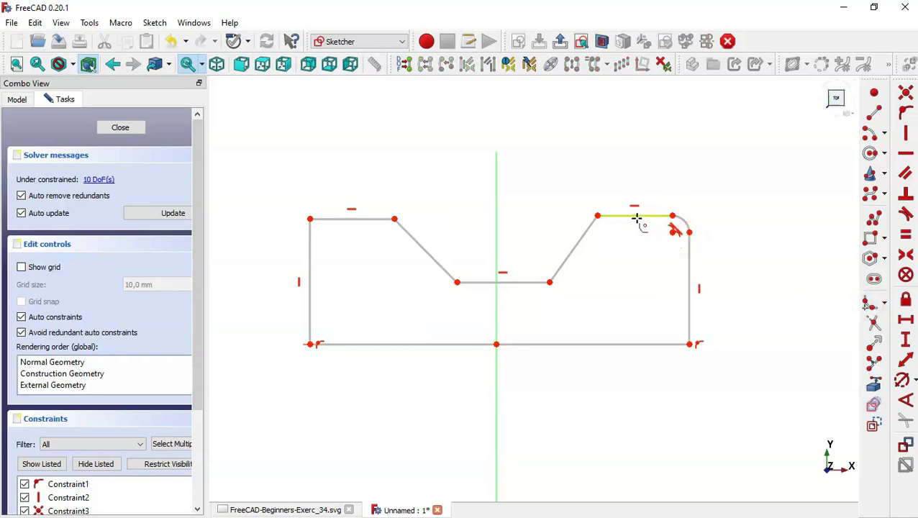
{"action": "left_click", "coordinate": [636, 217]}
{"action": "left_click", "coordinate": [590, 228]}
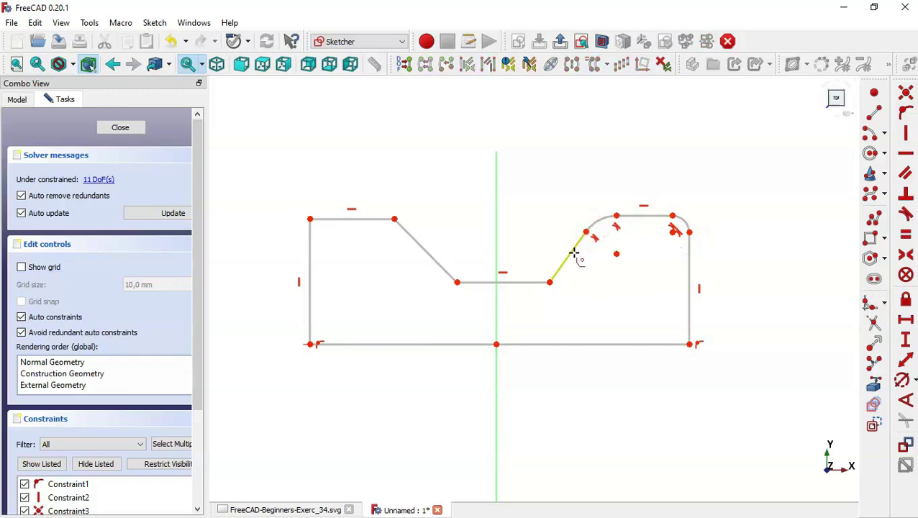
{"action": "left_click", "coordinate": [574, 253]}
{"action": "left_click", "coordinate": [541, 282]}
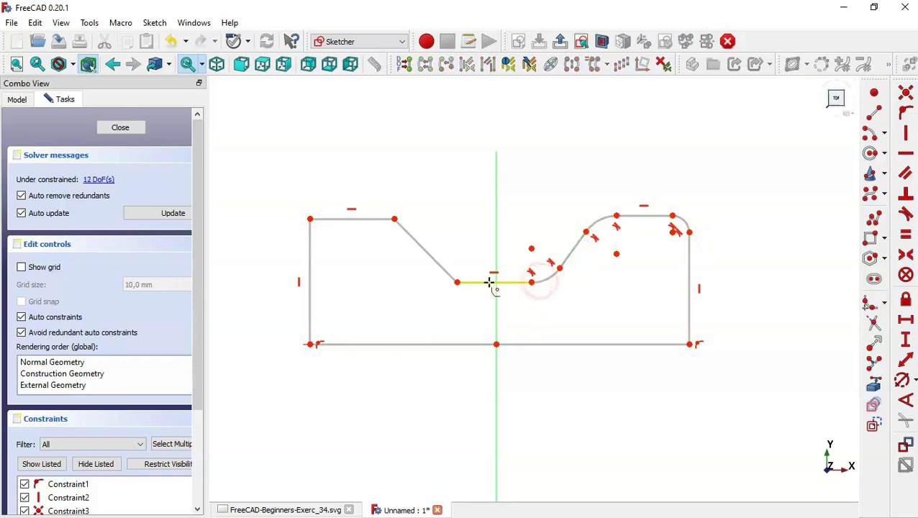
- Fillet both ends of the left slanted line and the profile's outer top-left corner
{"action": "left_click", "coordinate": [487, 282]}
{"action": "left_click", "coordinate": [441, 269]}
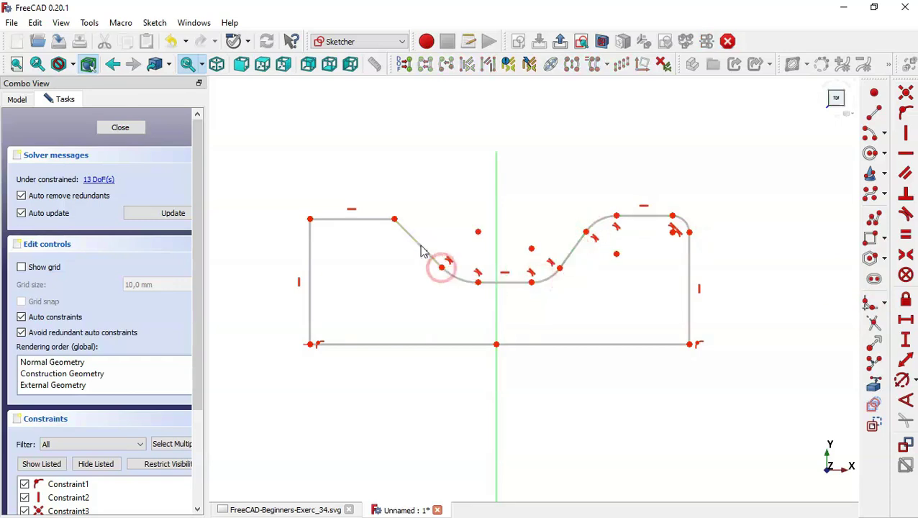
{"action": "left_click", "coordinate": [410, 235]}
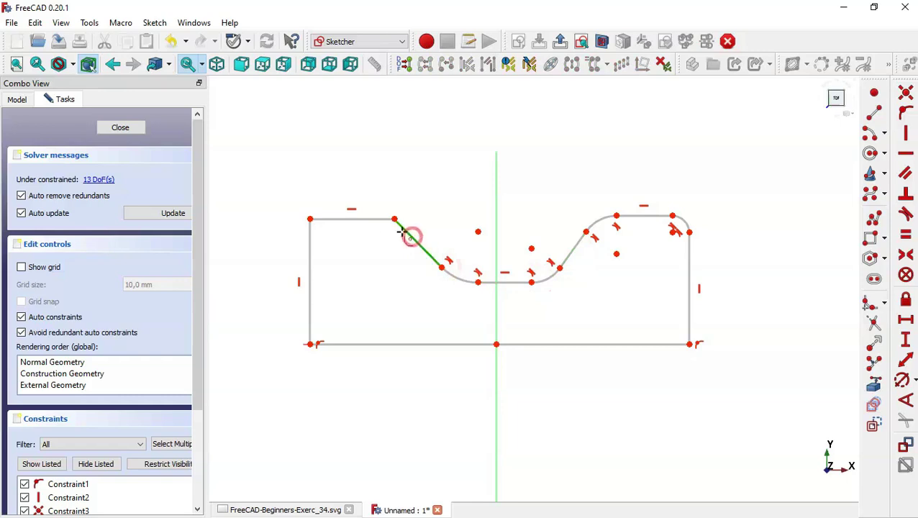
{"action": "left_click", "coordinate": [370, 220]}
{"action": "left_click", "coordinate": [333, 219]}
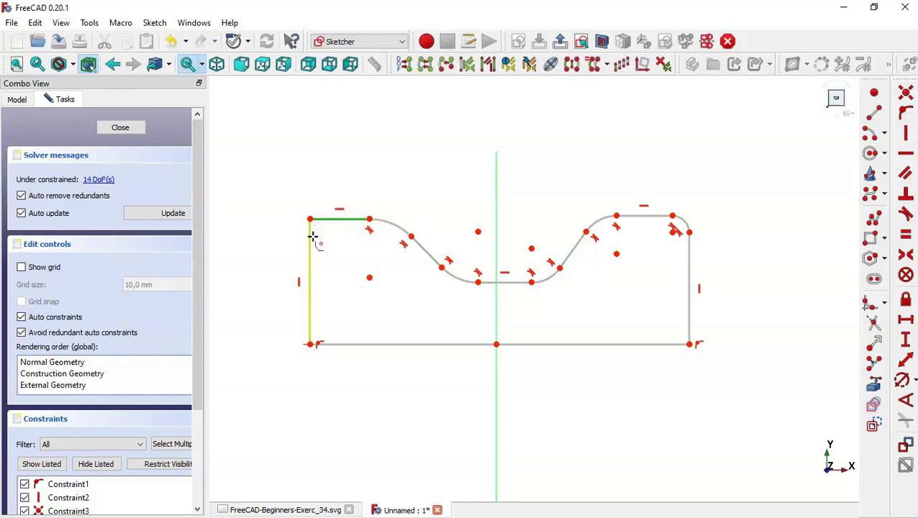
{"action": "left_click", "coordinate": [310, 241]}
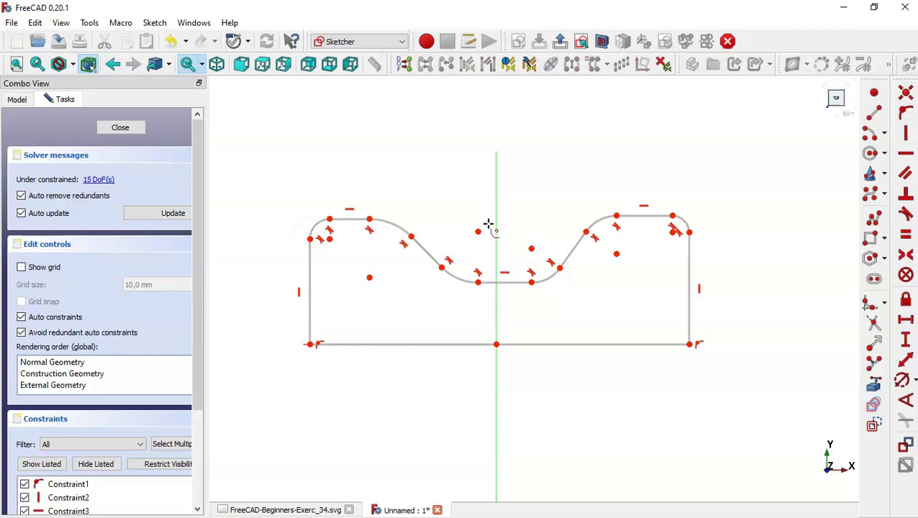
{"action": "key", "text": "Escape"}
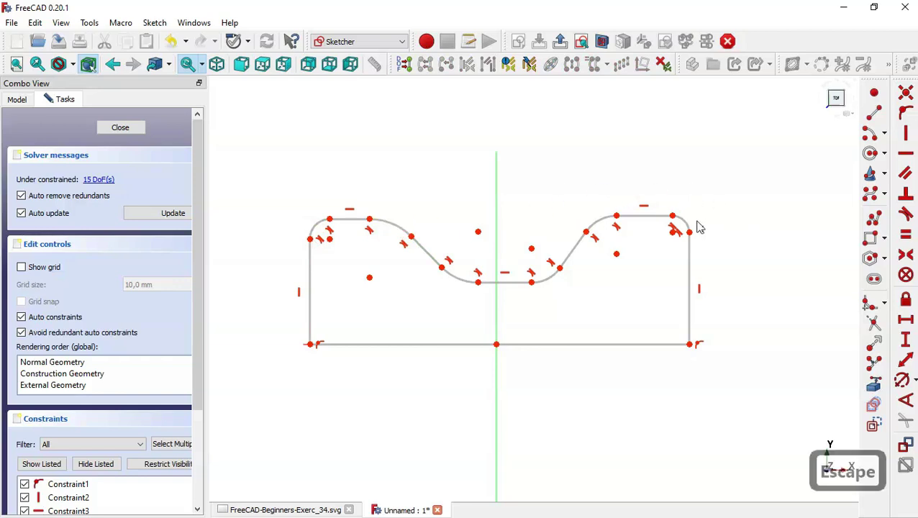
- Constrain all six fillet arcs of the profile to equal radii
{"action": "left_click", "coordinate": [685, 225]}
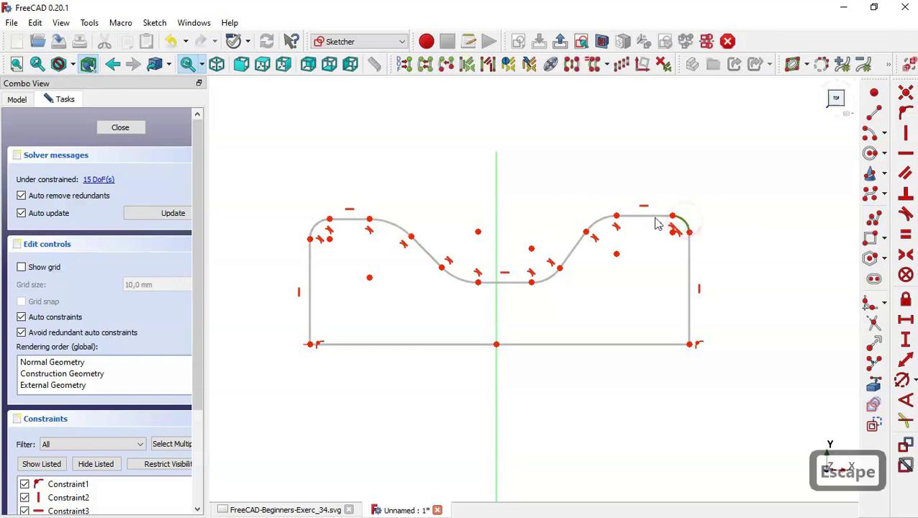
{"action": "left_click", "coordinate": [606, 218]}
{"action": "left_click", "coordinate": [554, 279]}
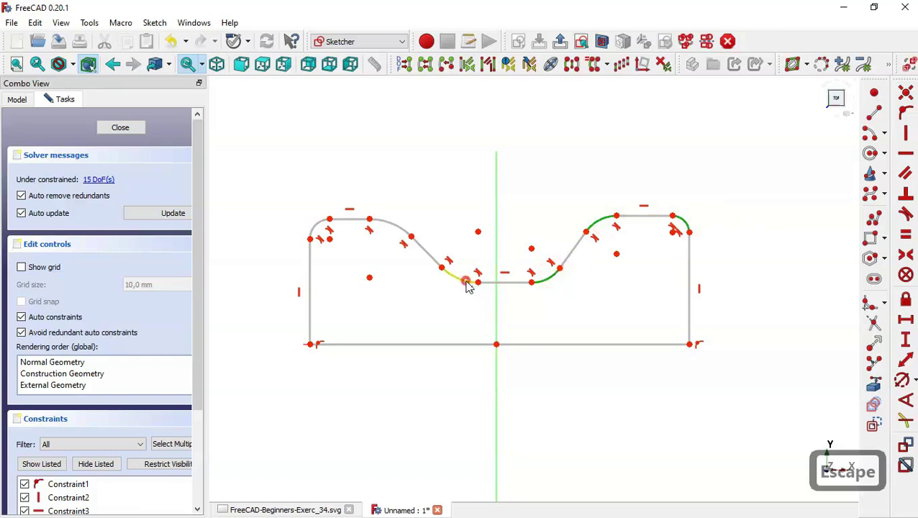
{"action": "left_click", "coordinate": [467, 285]}
{"action": "left_click", "coordinate": [402, 233]}
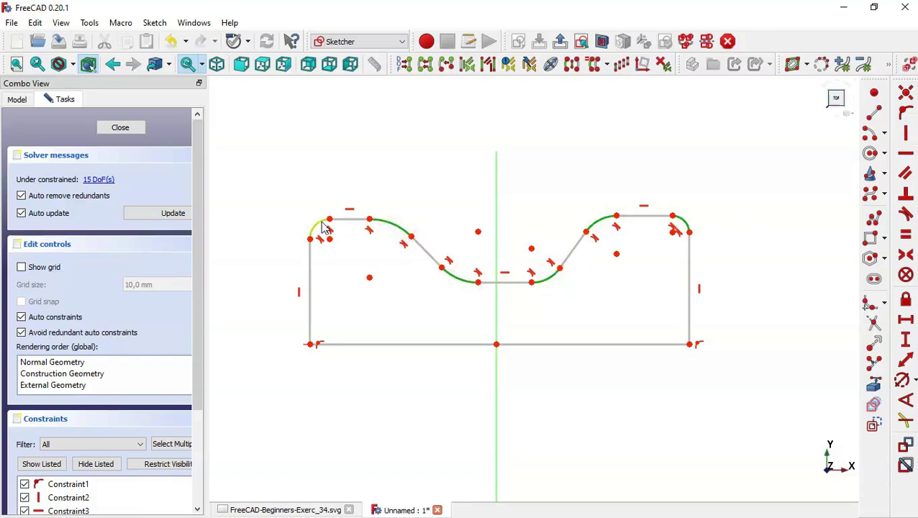
{"action": "left_click", "coordinate": [911, 241]}
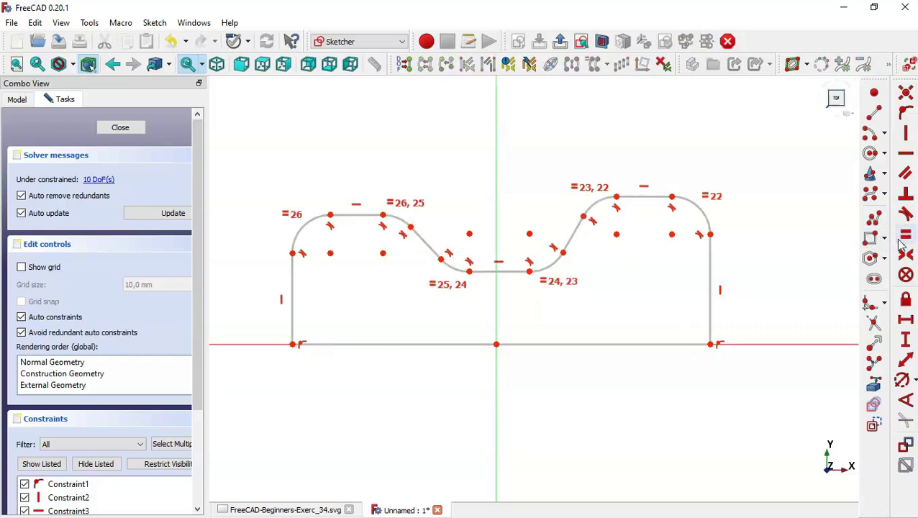
- Make the two upper horizontal lines equal in length, and the two vertical side lines equal to each other
{"action": "left_click", "coordinate": [898, 241]}
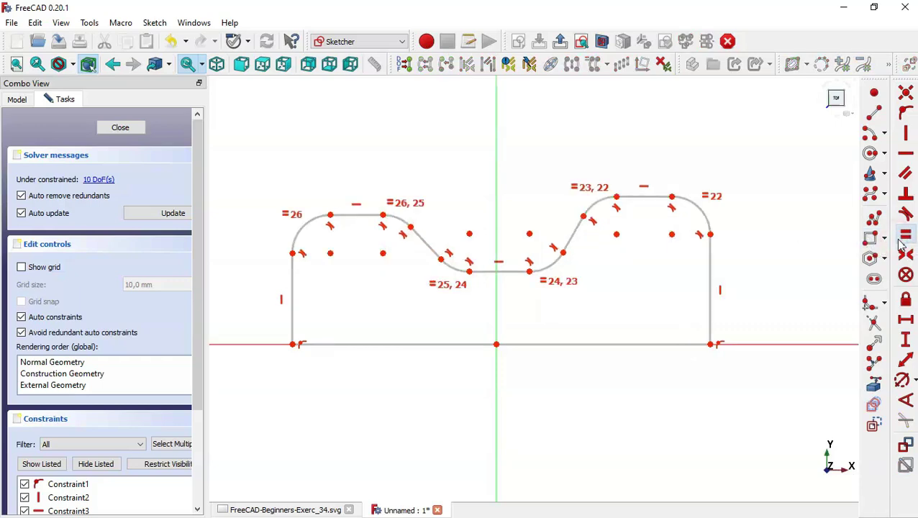
{"action": "left_click", "coordinate": [648, 199]}
{"action": "left_click", "coordinate": [357, 211]}
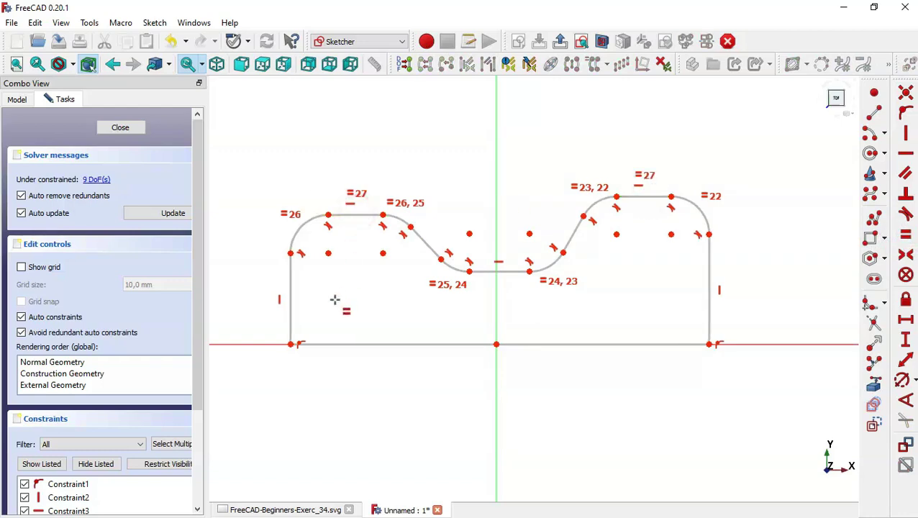
{"action": "left_click", "coordinate": [291, 290]}
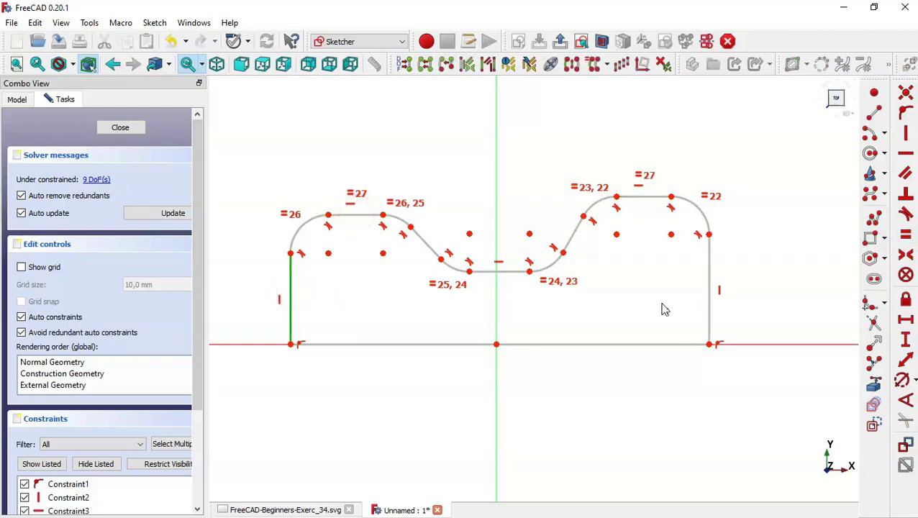
{"action": "left_click", "coordinate": [710, 306]}
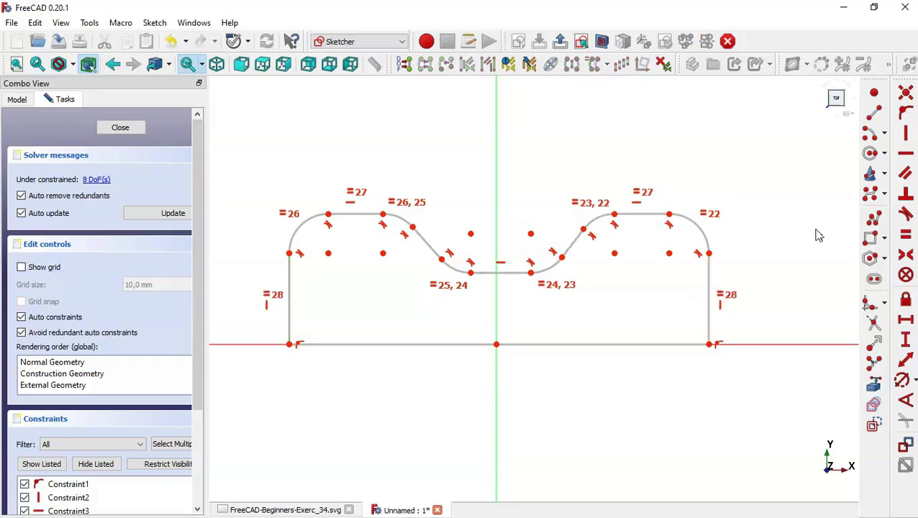
- Constrain the two endpoints of the base line symmetric about the vertical axis
{"action": "left_click", "coordinate": [906, 255]}
{"action": "left_click", "coordinate": [709, 345]}
{"action": "left_click", "coordinate": [290, 344]}
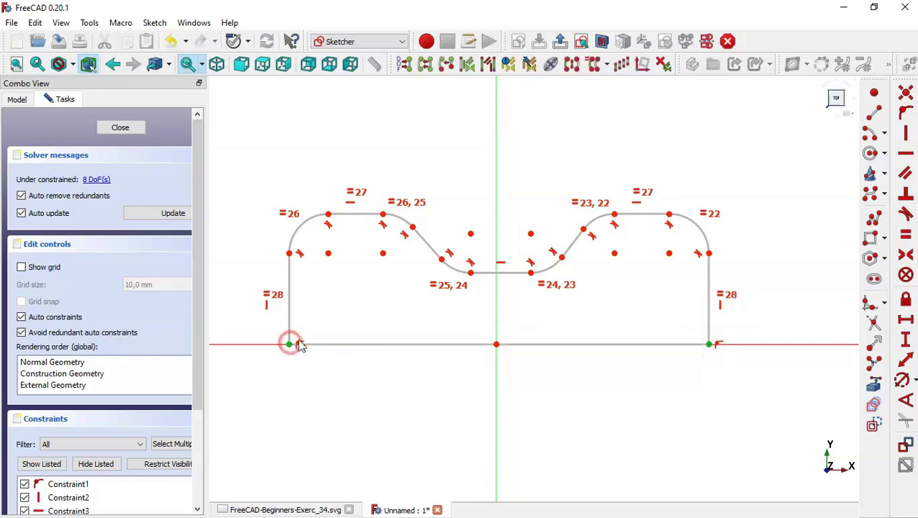
{"action": "left_click", "coordinate": [495, 306]}
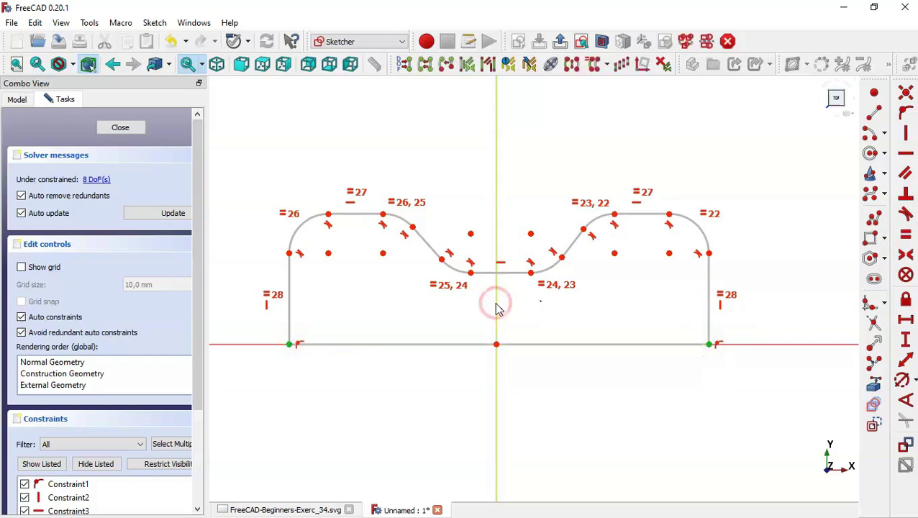
- Constrain the centre points of the two lower recess fillets symmetric about the vertical axis
{"action": "left_click", "coordinate": [529, 234]}
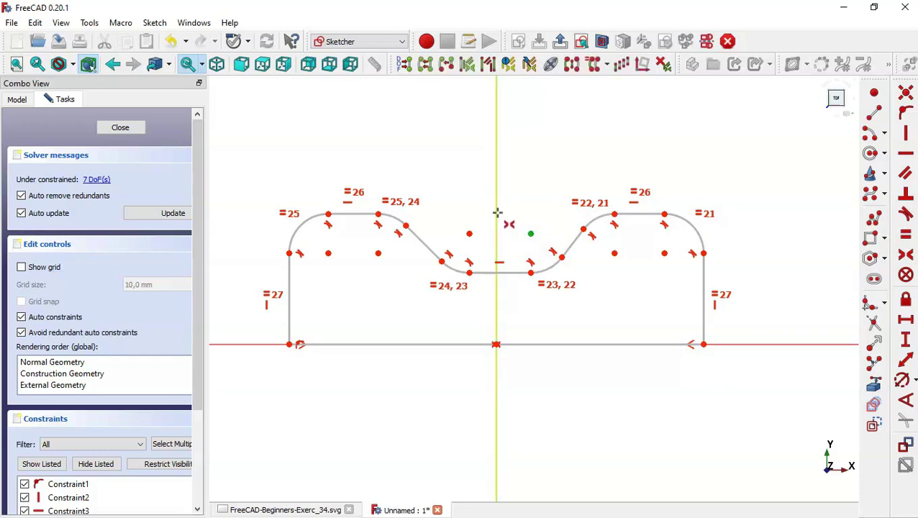
{"action": "left_click", "coordinate": [495, 210]}
{"action": "left_click", "coordinate": [469, 234]}
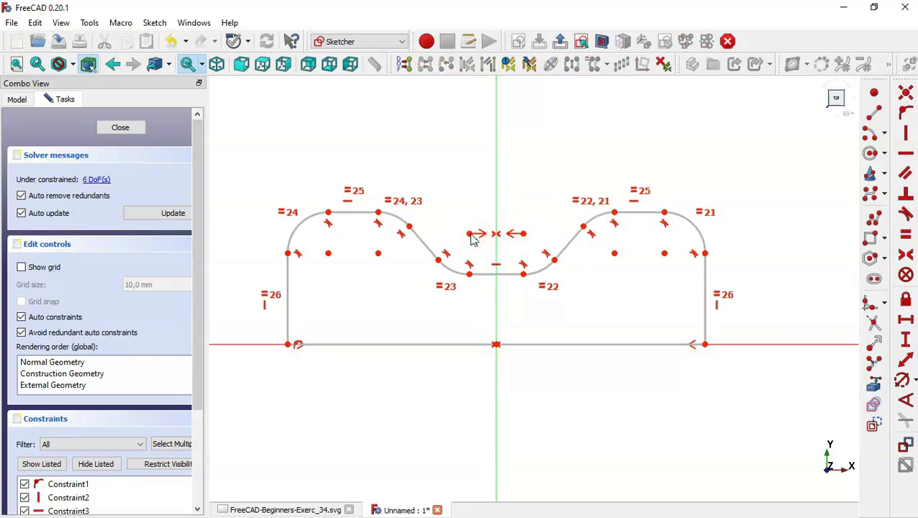
{"action": "key", "text": "Escape"}
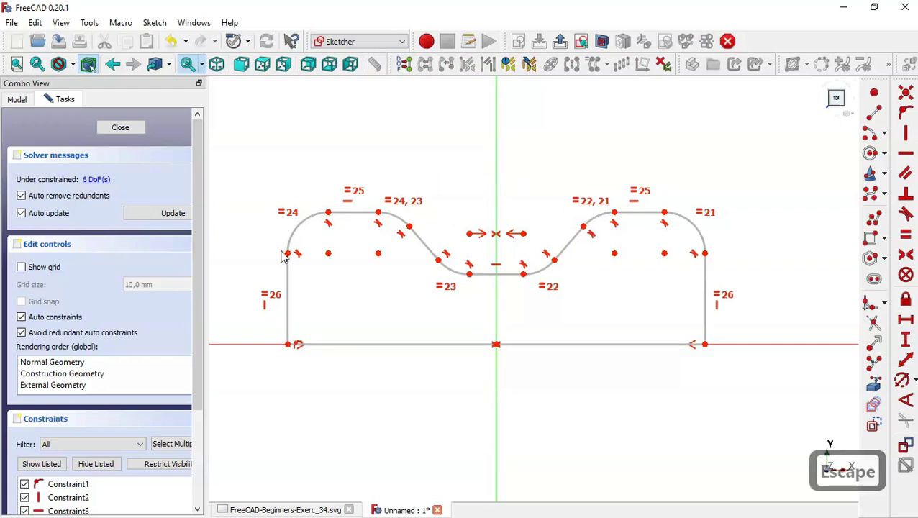
- Examine the outline dimensions in the reference drawing FreeCAD-Beginners-Exerc_34.svg, including the section and plan views, and return to the sketch
{"action": "left_click", "coordinate": [278, 510]}
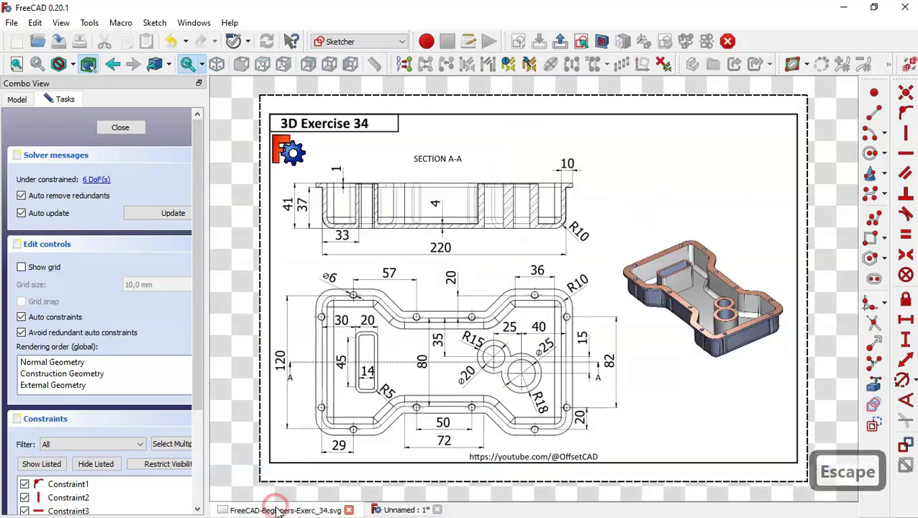
{"action": "scroll", "coordinate": [561, 325], "scroll_direction": "up", "scroll_amount": 5}
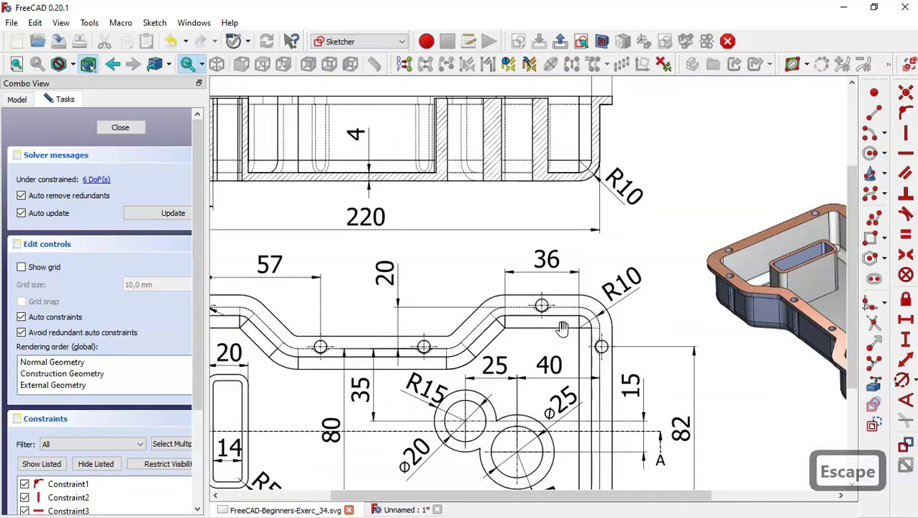
{"action": "left_click_drag", "start_coordinate": [679, 293], "coordinate": [675, 254]}
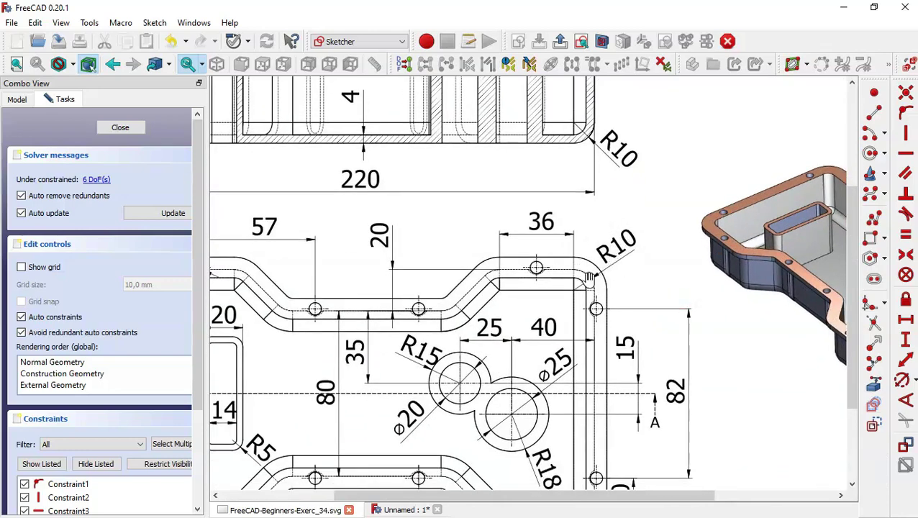
{"action": "left_click_drag", "start_coordinate": [655, 266], "coordinate": [764, 220]}
{"action": "scroll", "coordinate": [764, 218], "scroll_direction": "down", "scroll_amount": 5}
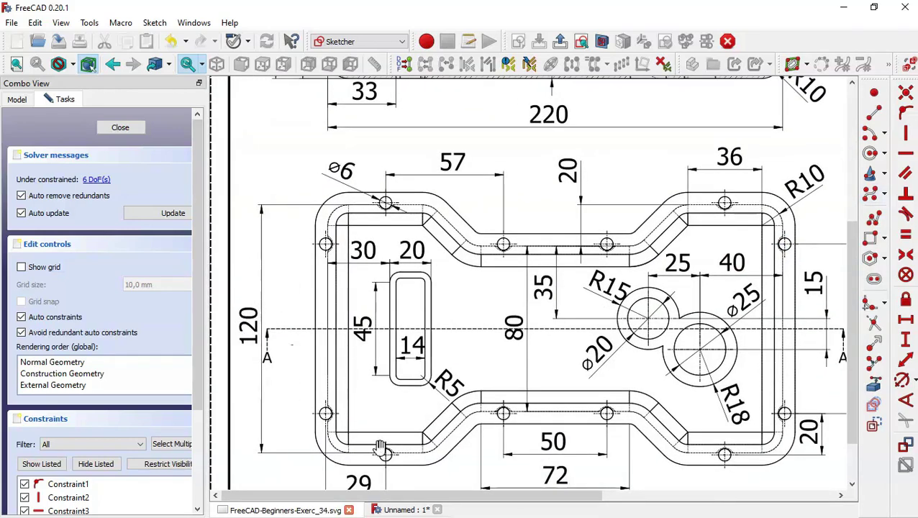
{"action": "left_click_drag", "start_coordinate": [260, 193], "coordinate": [289, 438]}
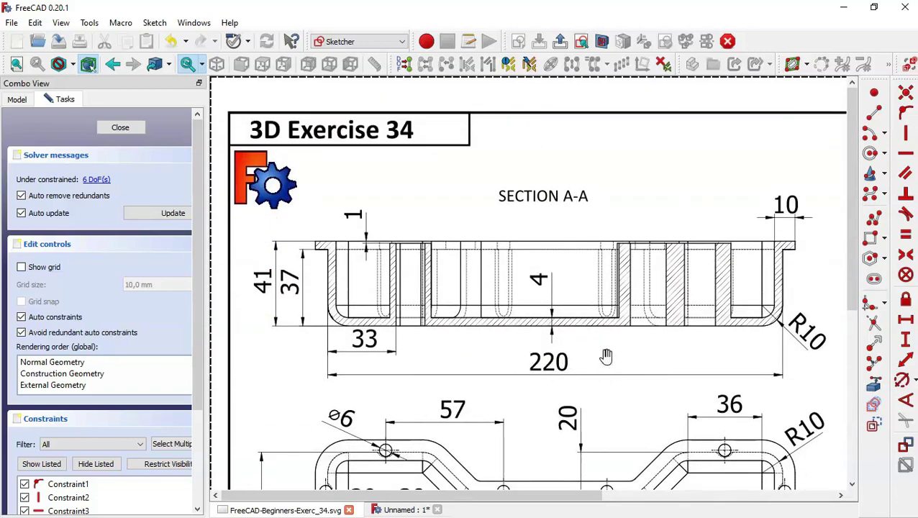
{"action": "left_click_drag", "start_coordinate": [645, 371], "coordinate": [623, 196]}
{"action": "left_click_drag", "start_coordinate": [634, 363], "coordinate": [617, 229]}
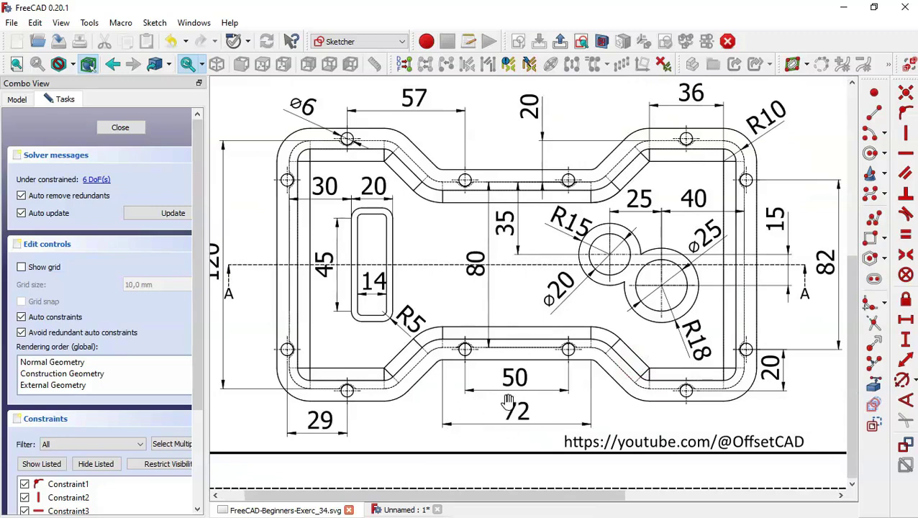
{"action": "left_click", "coordinate": [391, 512]}
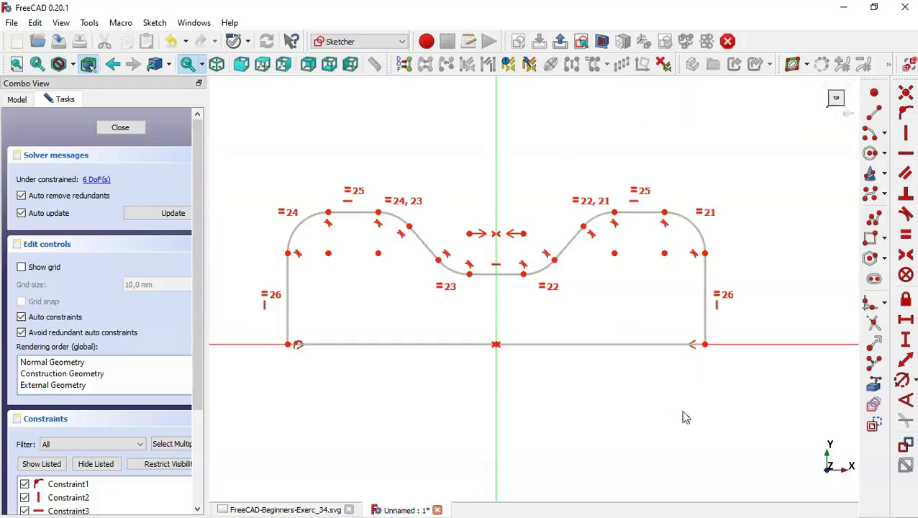
- Set the horizontal length of the profile's base line to 220 mm and that of the recess's flat line to 72 mm
{"action": "left_click", "coordinate": [907, 320]}
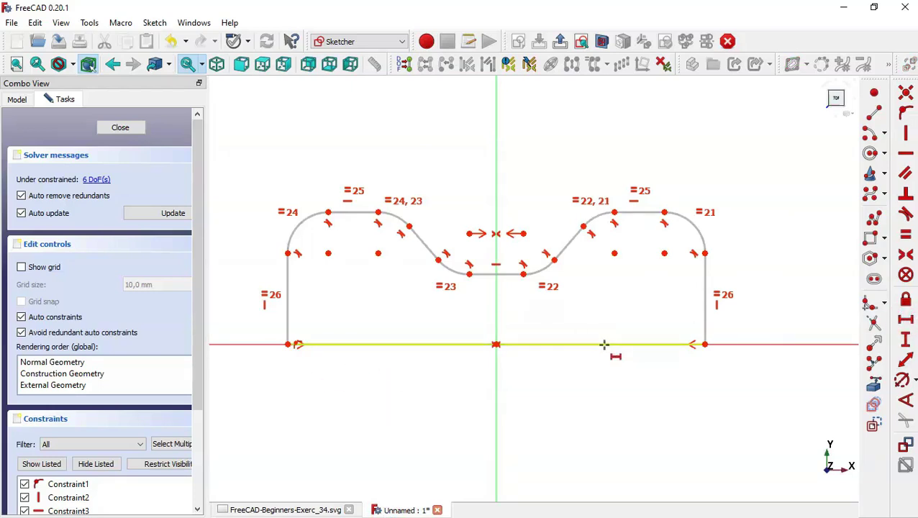
{"action": "left_click", "coordinate": [603, 344]}
{"action": "type", "text": "220"}
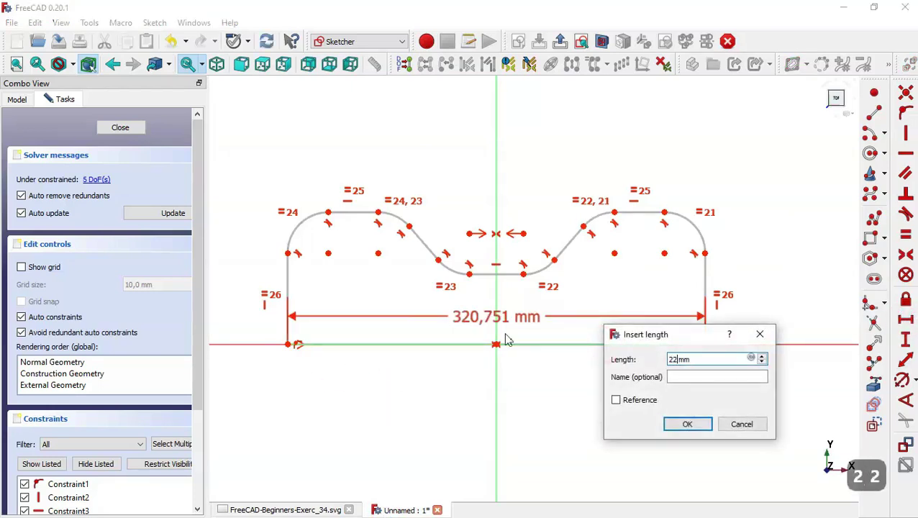
{"action": "key", "text": "Return"}
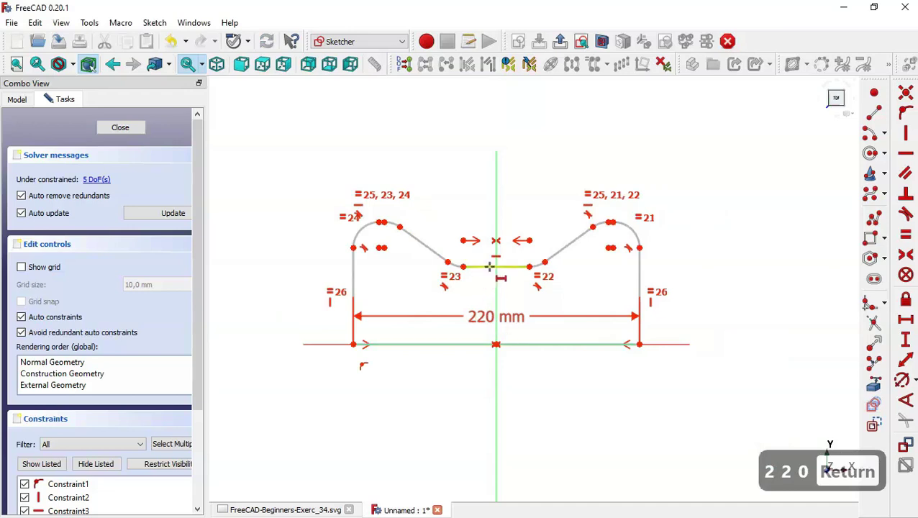
{"action": "left_click", "coordinate": [489, 266]}
{"action": "type", "text": "72"}
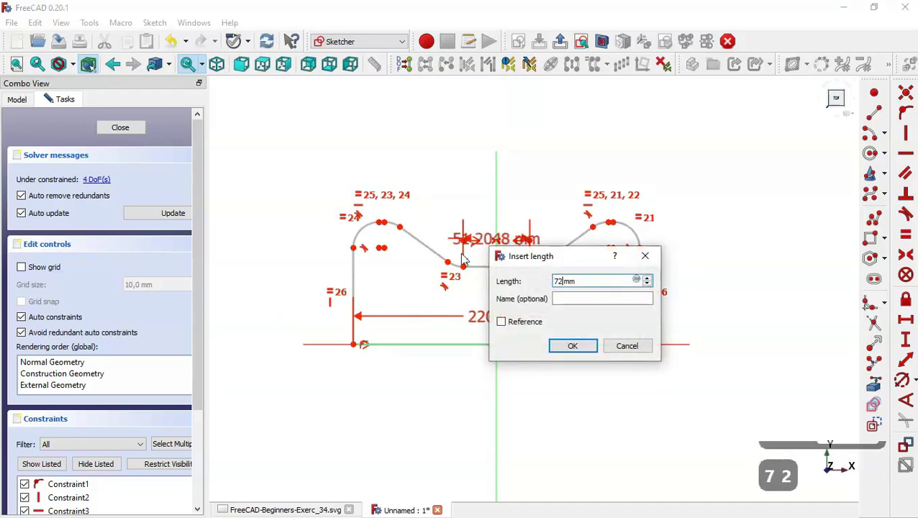
{"action": "key", "text": "Return"}
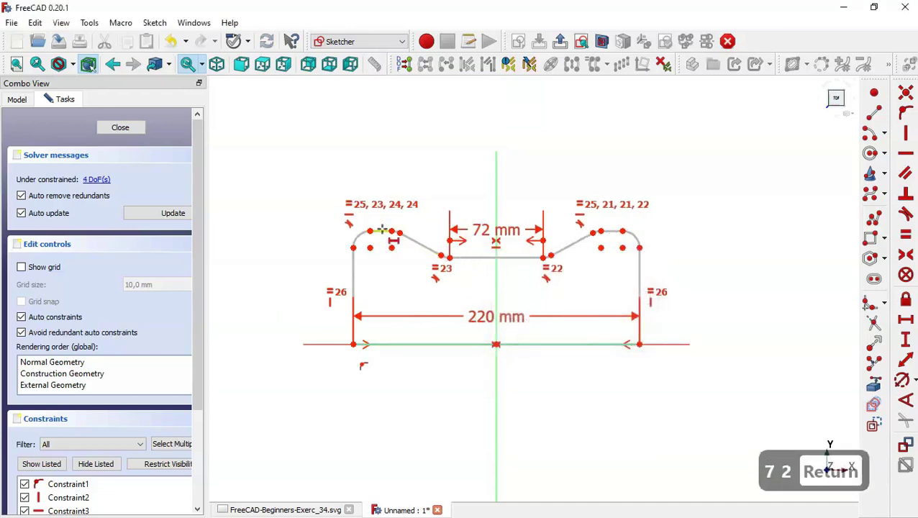
- Check the outline dimensions in the reference drawing and set the horizontal length of the profile's upper-left flat line to 36 mm
{"action": "left_click", "coordinate": [302, 509]}
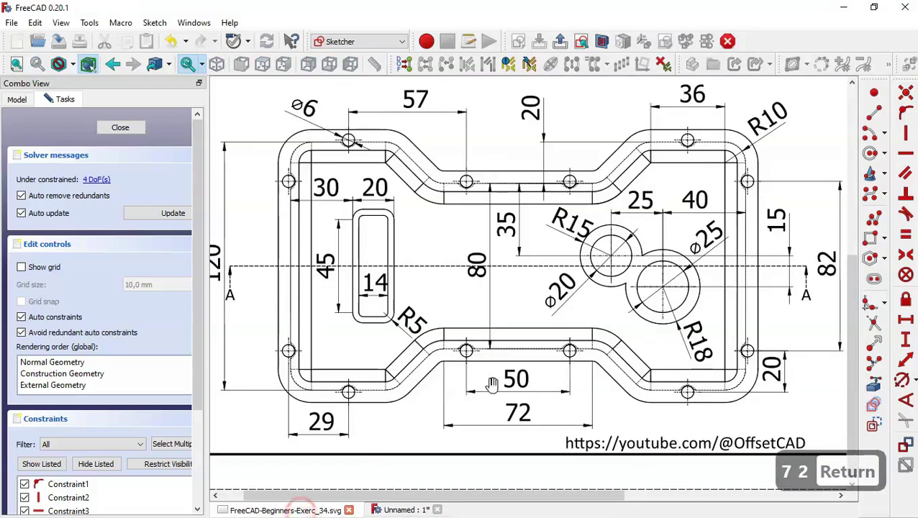
{"action": "left_click", "coordinate": [401, 510]}
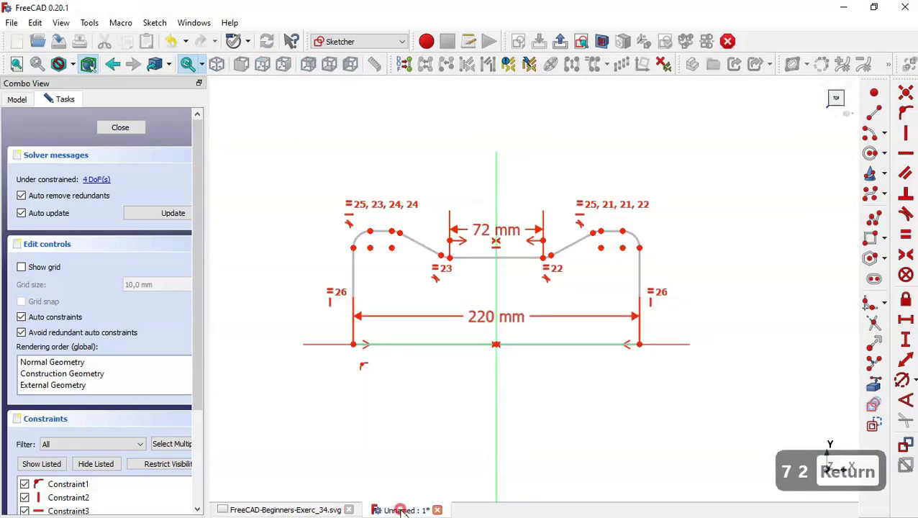
{"action": "left_click", "coordinate": [381, 230]}
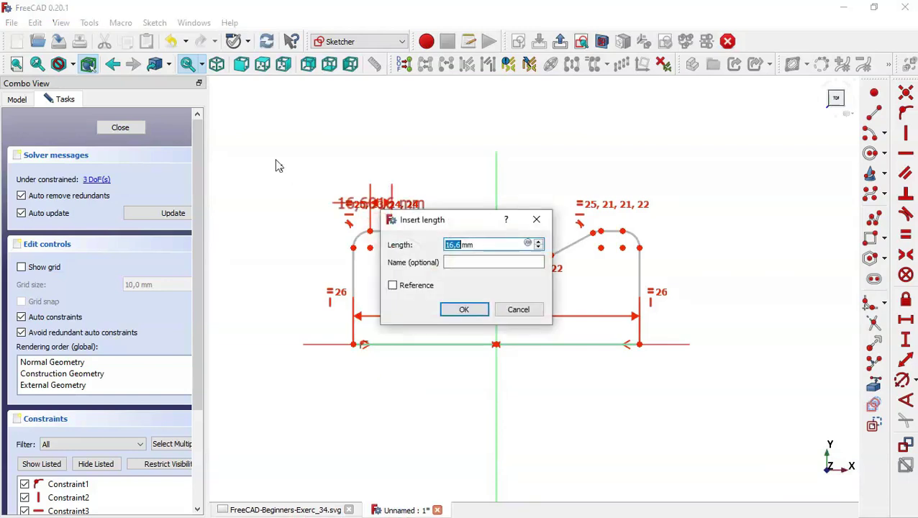
{"action": "type", "text": "36"}
{"action": "key", "text": "Return"}
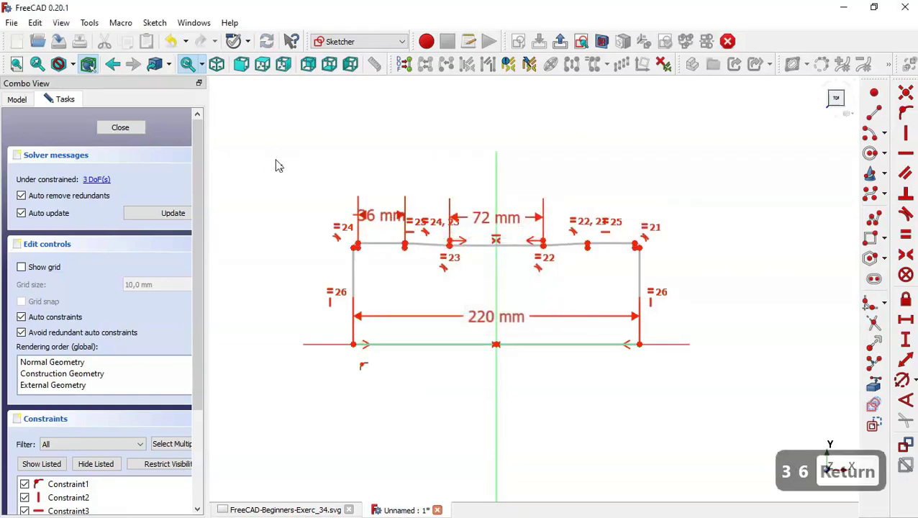
- Constrain the radius of the profile's upper-right outer corner fillet to 10 mm
{"action": "left_click", "coordinate": [900, 383]}
{"action": "scroll", "coordinate": [630, 225], "scroll_direction": "up", "scroll_amount": 5}
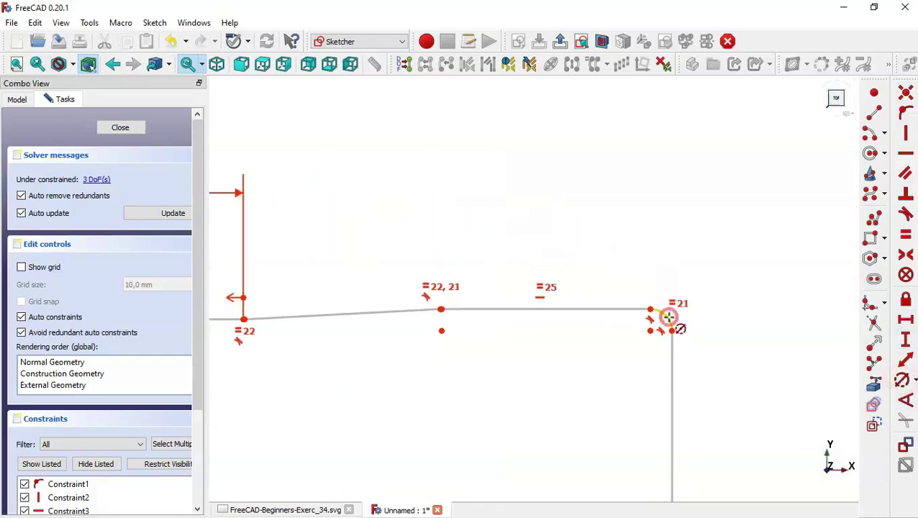
{"action": "left_click", "coordinate": [669, 317]}
{"action": "type", "text": "10"}
{"action": "key", "text": "Return"}
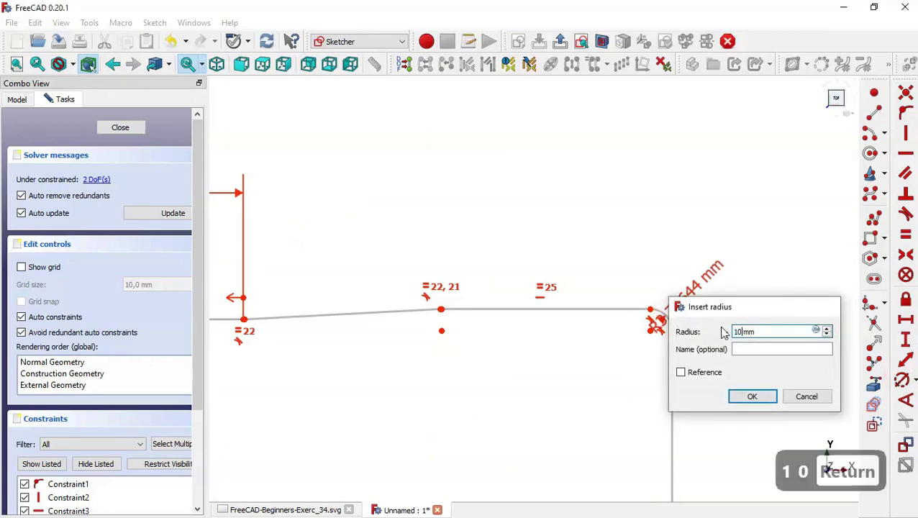
{"action": "scroll", "coordinate": [687, 229], "scroll_direction": "down", "scroll_amount": 5}
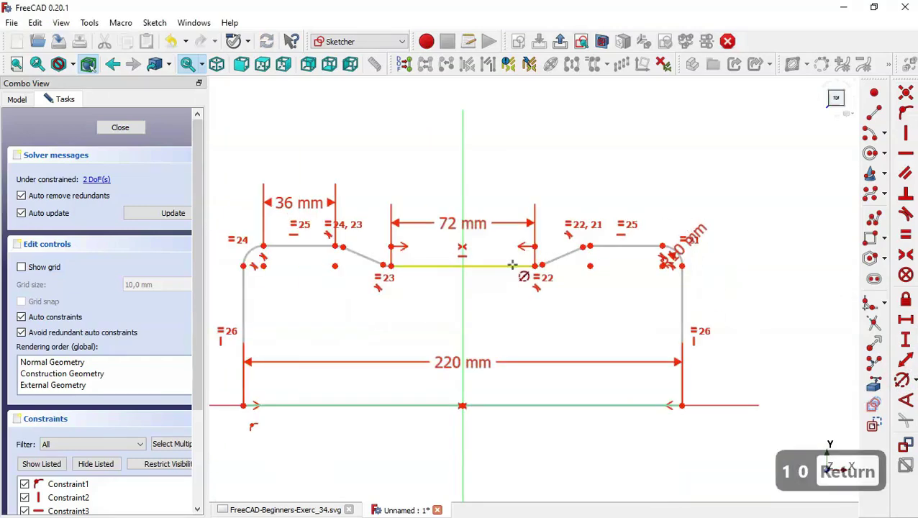
{"action": "scroll", "coordinate": [512, 265], "scroll_direction": "up", "scroll_amount": 1}
{"action": "scroll", "coordinate": [512, 265], "scroll_direction": "down", "scroll_amount": 1}
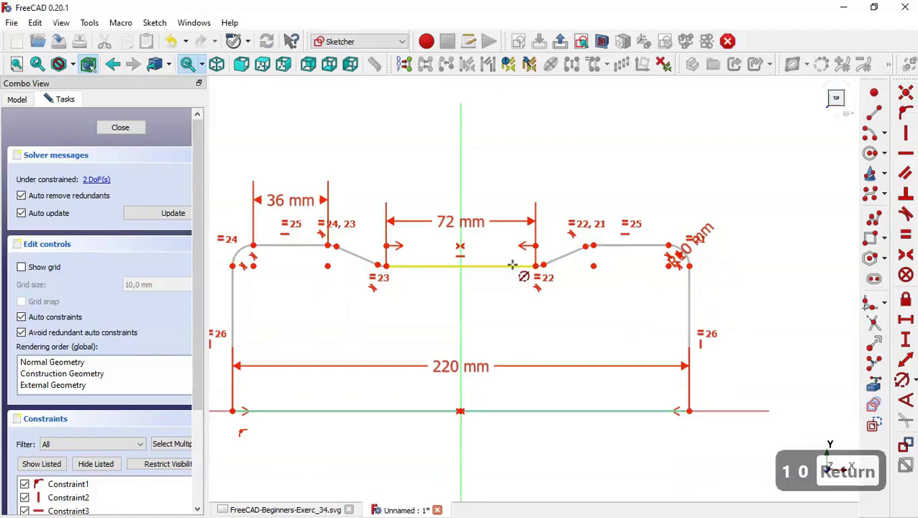
- Set the vertical distance from the origin to the right end of the recess's flat line to 40 mm, checking the reference drawing
{"action": "left_click", "coordinate": [907, 341]}
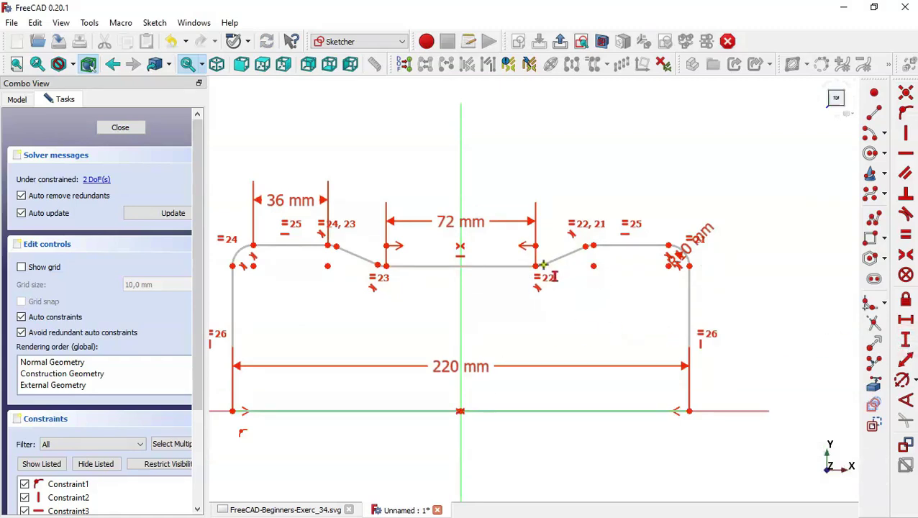
{"action": "left_click", "coordinate": [328, 510]}
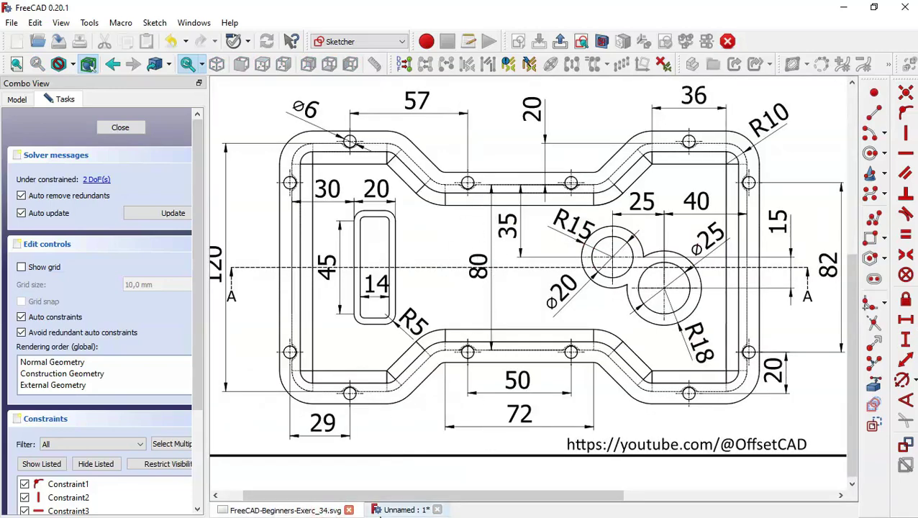
{"action": "left_click", "coordinate": [379, 508]}
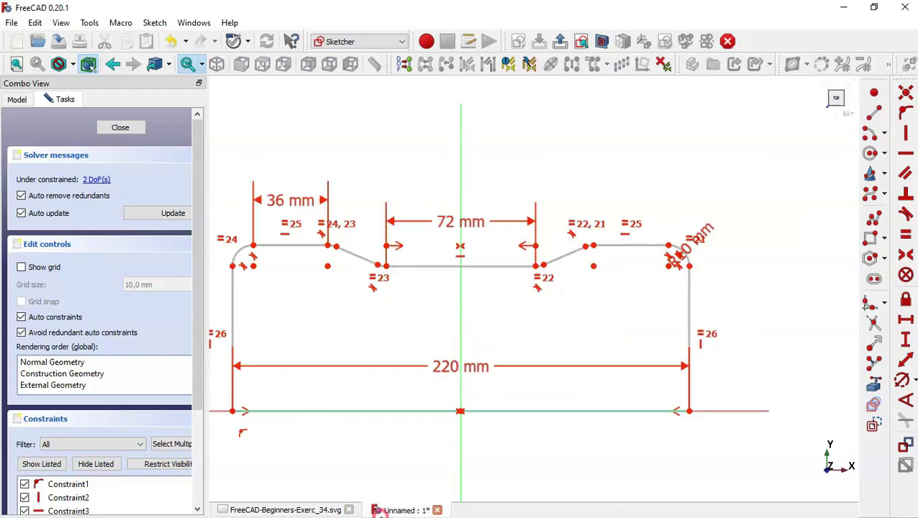
{"action": "left_click", "coordinate": [461, 410]}
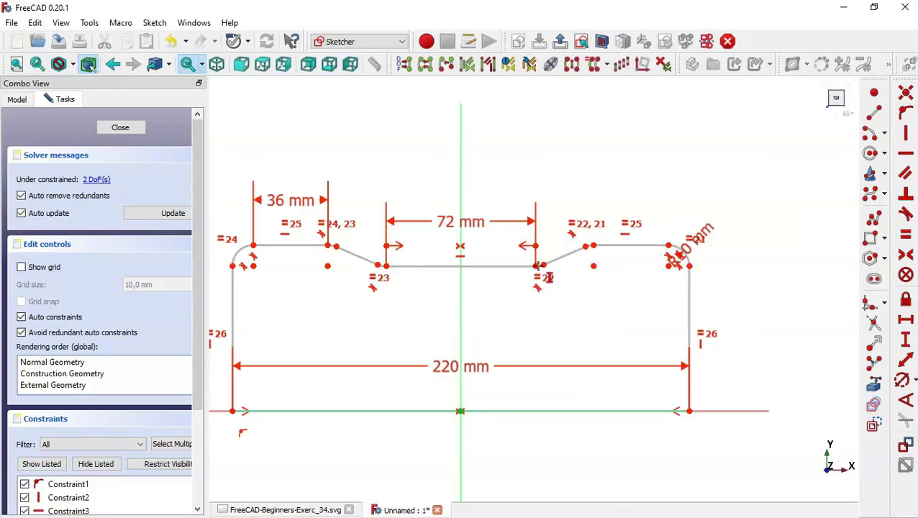
{"action": "left_click", "coordinate": [536, 266]}
{"action": "type", "text": "i"}
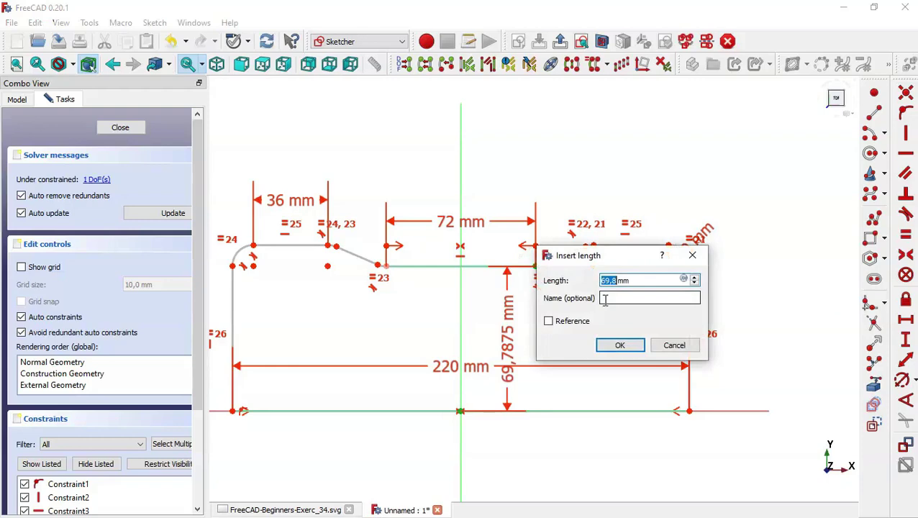
{"action": "type", "text": "40"}
{"action": "key", "text": "Return"}
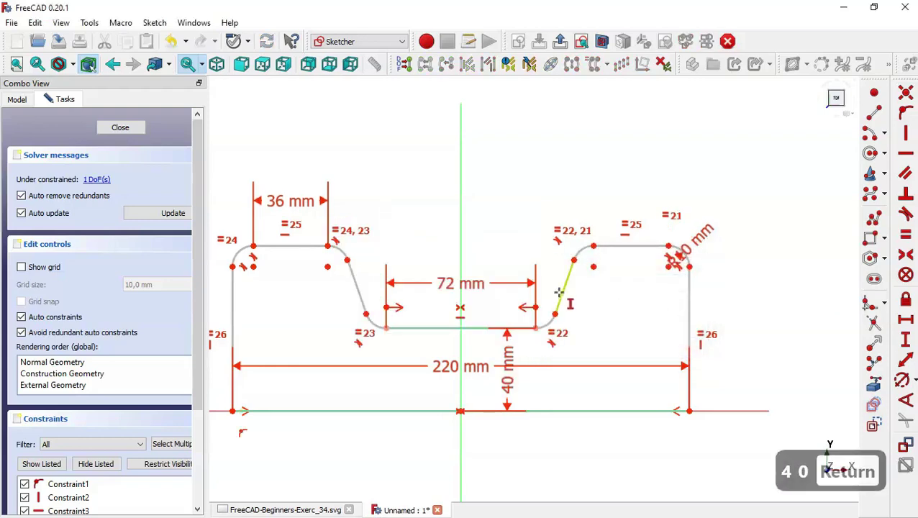
- Check the overall width in the reference drawing and set the vertical distance from the base line's right endpoint to the upper-right flat line to 60 mm
{"action": "left_click", "coordinate": [295, 510]}
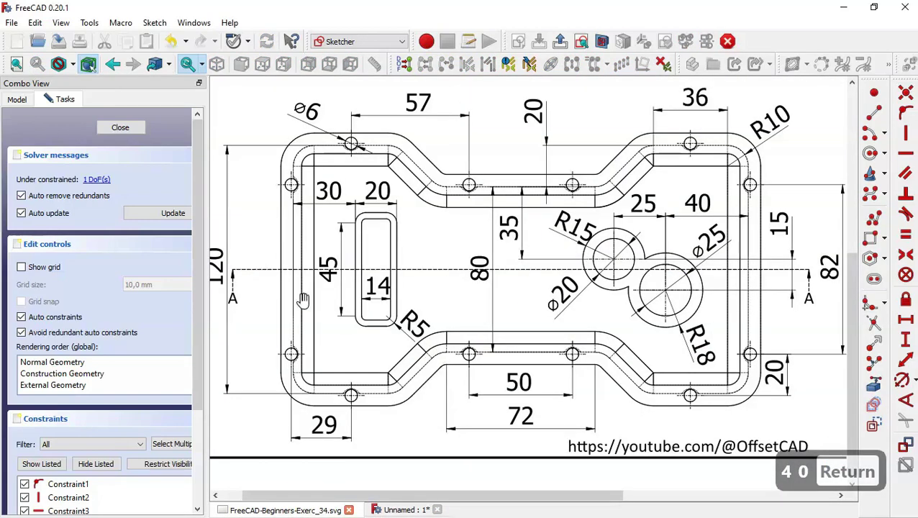
{"action": "left_click", "coordinate": [261, 221]}
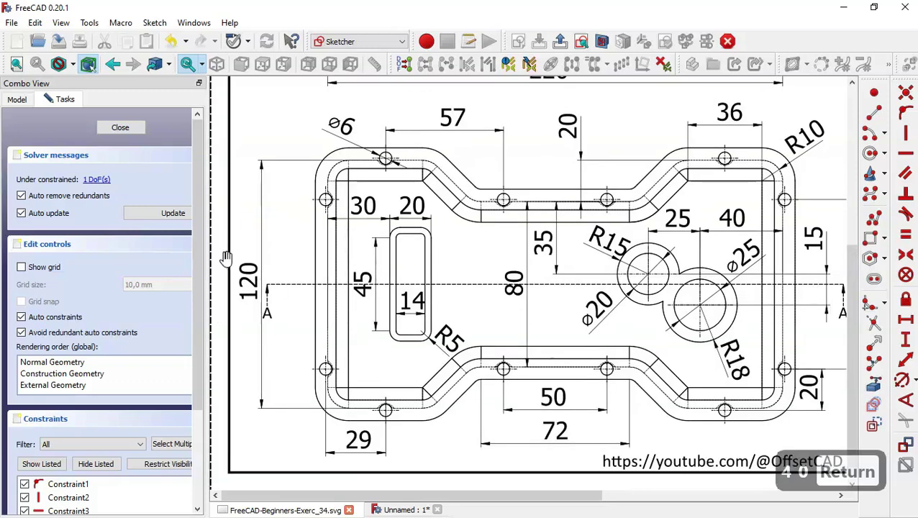
{"action": "left_click", "coordinate": [403, 509]}
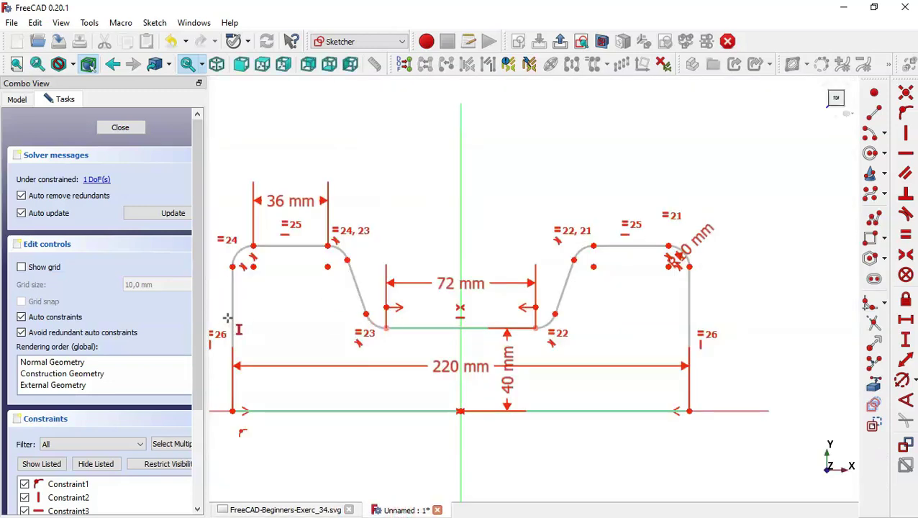
{"action": "left_click", "coordinate": [689, 409]}
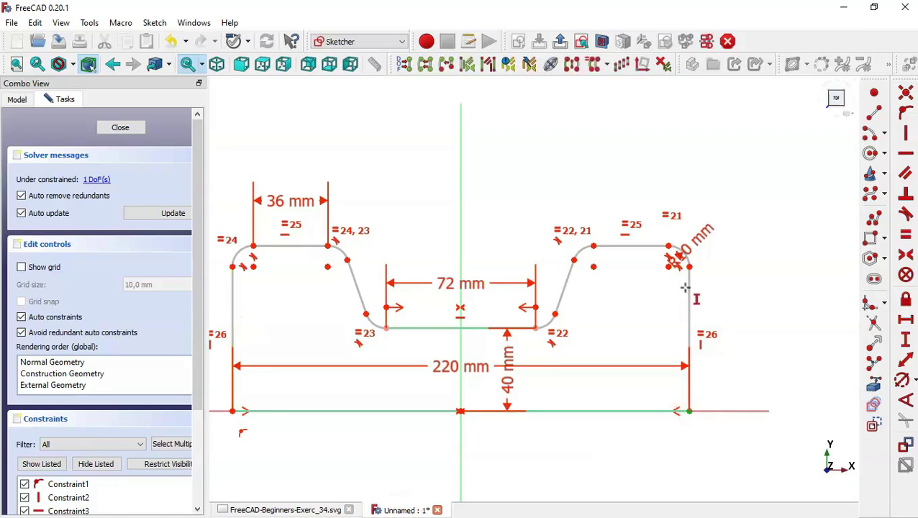
{"action": "left_click", "coordinate": [668, 247]}
{"action": "type", "text": "60"}
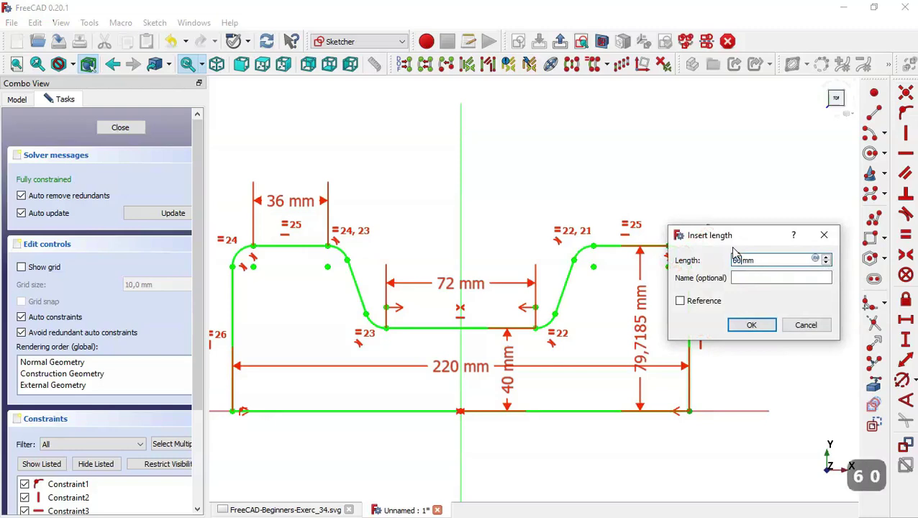
{"action": "key", "text": "Return"}
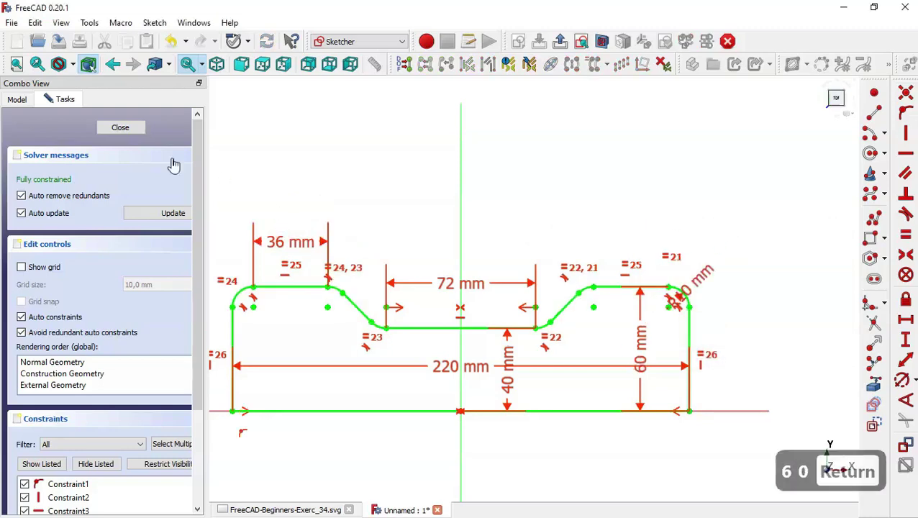
- Close the finished sketch, view it isometrically and start a Pad of it in the reversed direction
{"action": "left_click", "coordinate": [120, 128]}
{"action": "key", "text": "Home"}
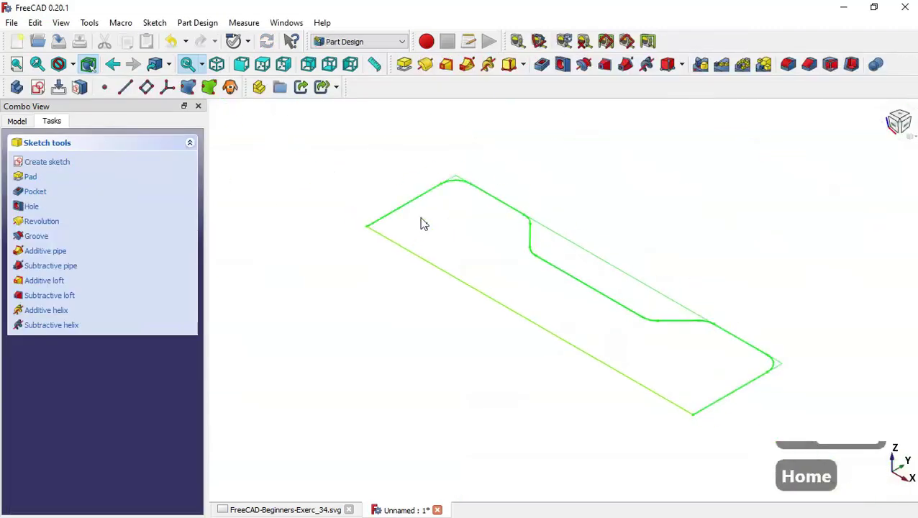
{"action": "left_click", "coordinate": [404, 65]}
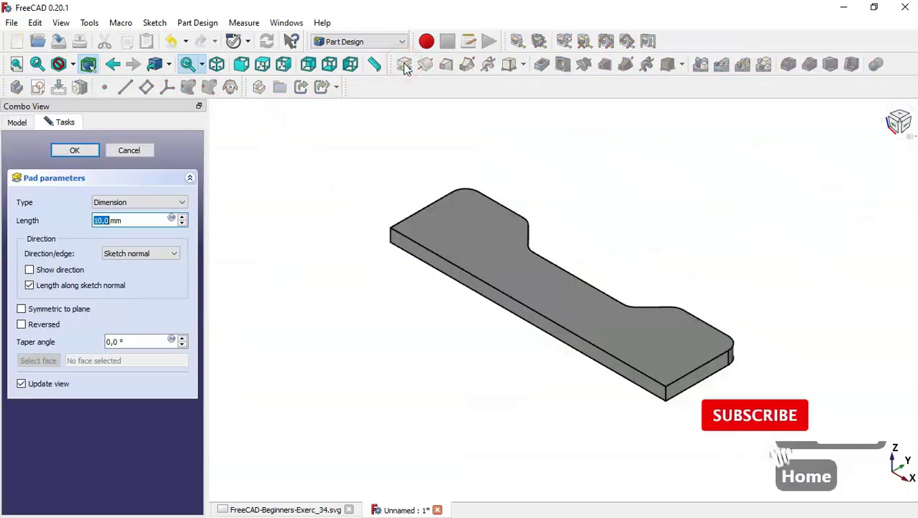
{"action": "left_click", "coordinate": [55, 327]}
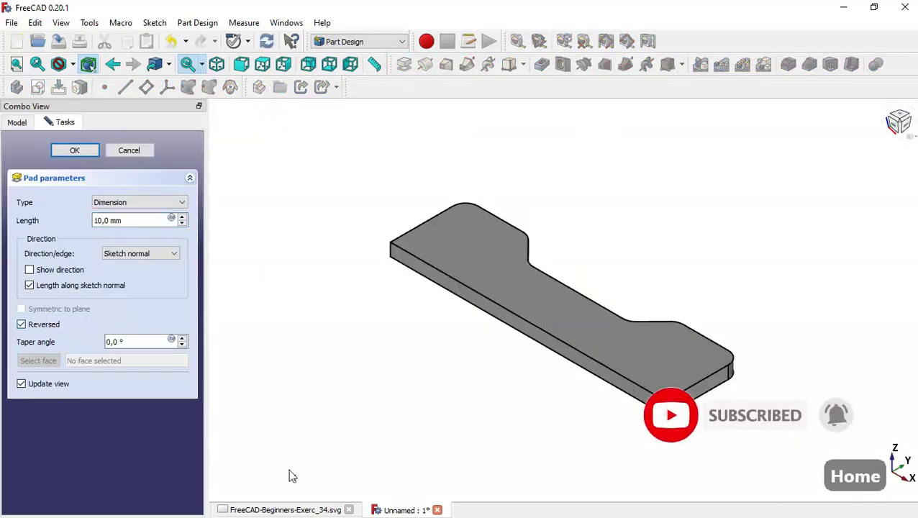
- Check the heights in section A-A of the reference drawing and complete the pad with a length of 40 mm
{"action": "left_click", "coordinate": [302, 509]}
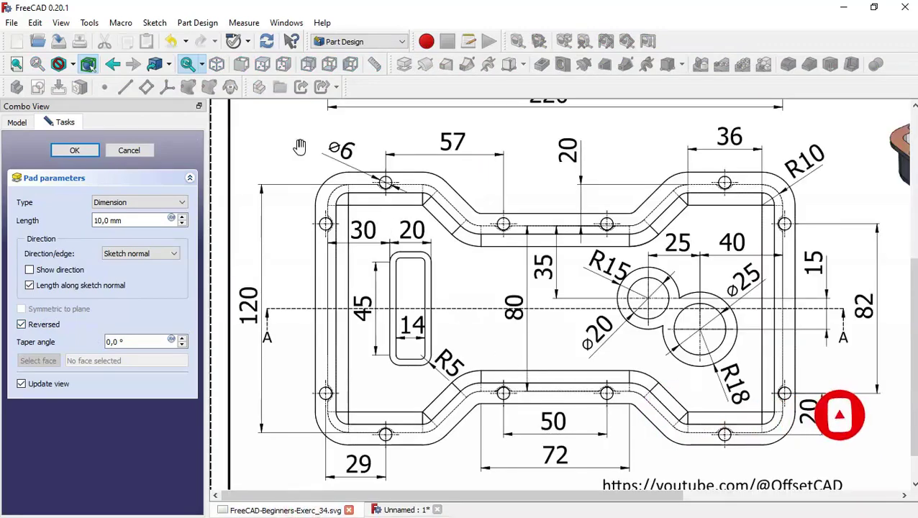
{"action": "scroll", "coordinate": [299, 146], "scroll_direction": "up", "scroll_amount": 4}
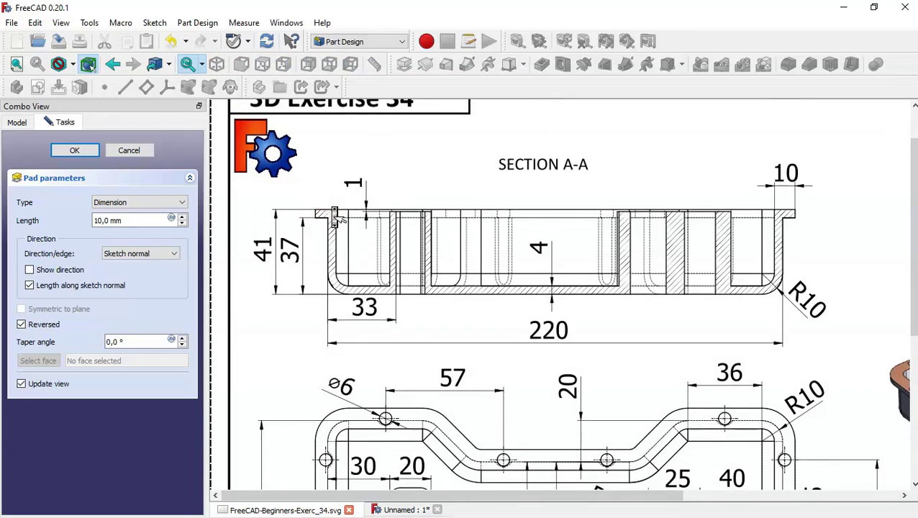
{"action": "scroll", "coordinate": [305, 179], "scroll_direction": "up", "scroll_amount": 1}
{"action": "left_click_drag", "start_coordinate": [307, 157], "coordinate": [380, 163]}
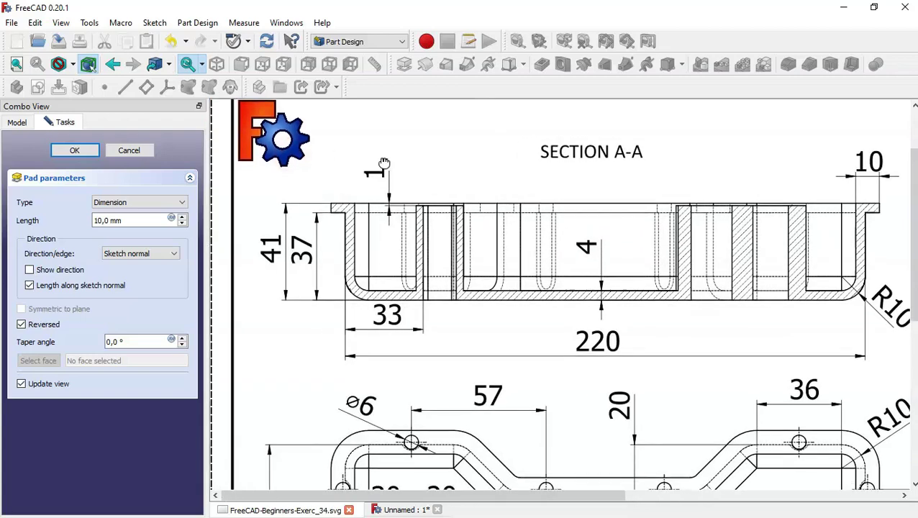
{"action": "left_click", "coordinate": [381, 510]}
{"action": "triple_click", "coordinate": [138, 219]}
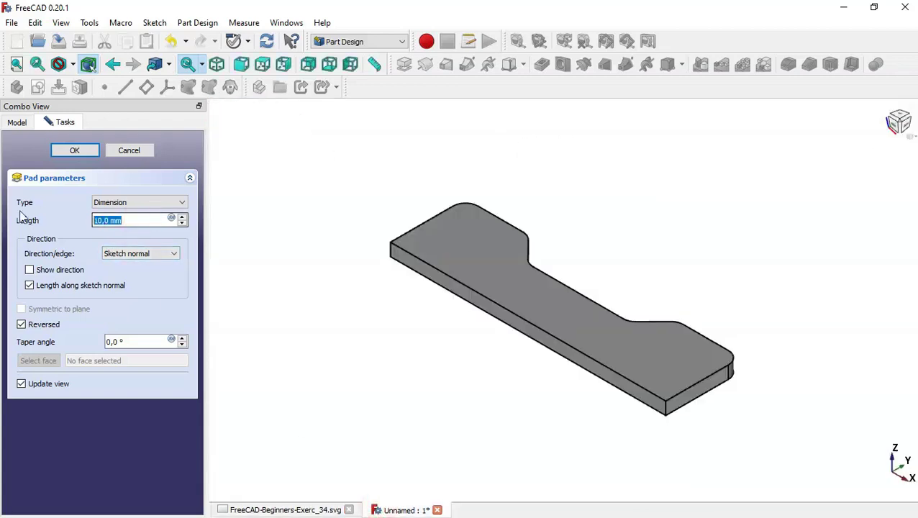
{"action": "type", "text": "40"}
{"action": "left_click", "coordinate": [74, 150]}
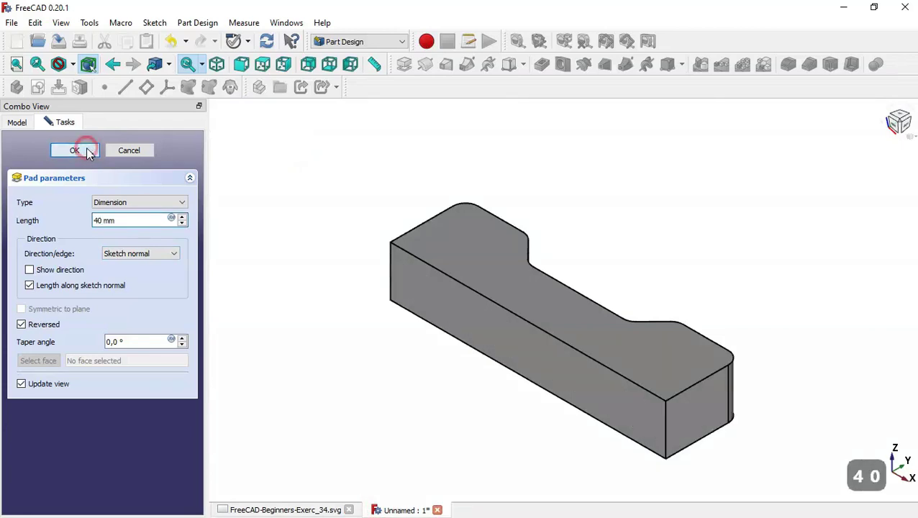
- Mirror the pad about the Base XZ plane to complete the full cover body
{"action": "left_click", "coordinate": [438, 233]}
{"action": "left_click", "coordinate": [460, 301]}
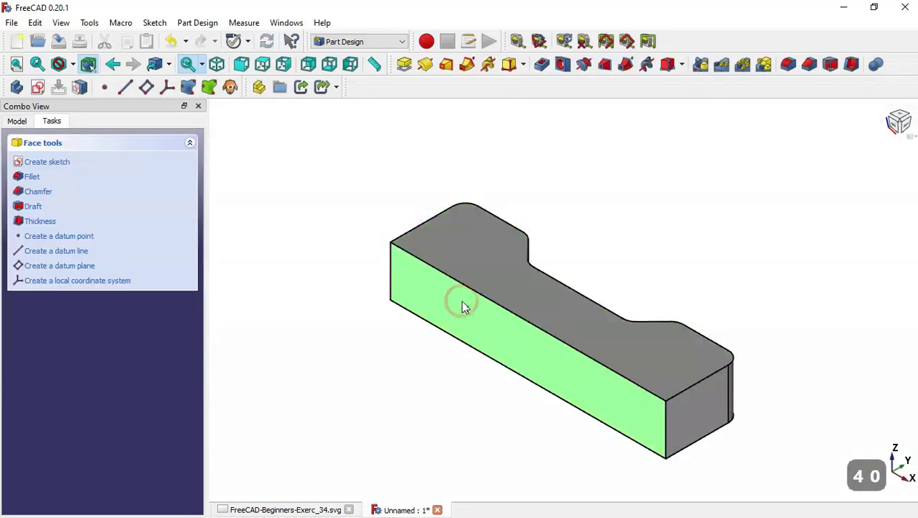
{"action": "left_click", "coordinate": [702, 65]}
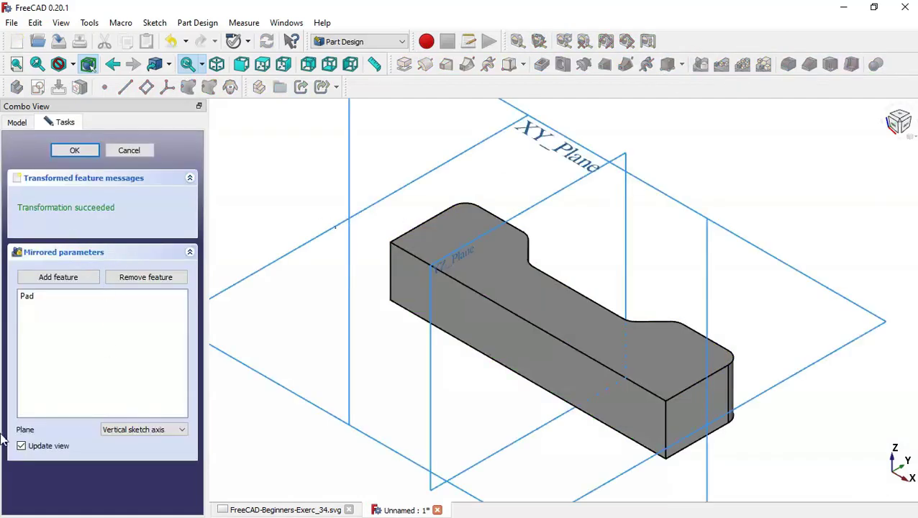
{"action": "left_click", "coordinate": [119, 428]}
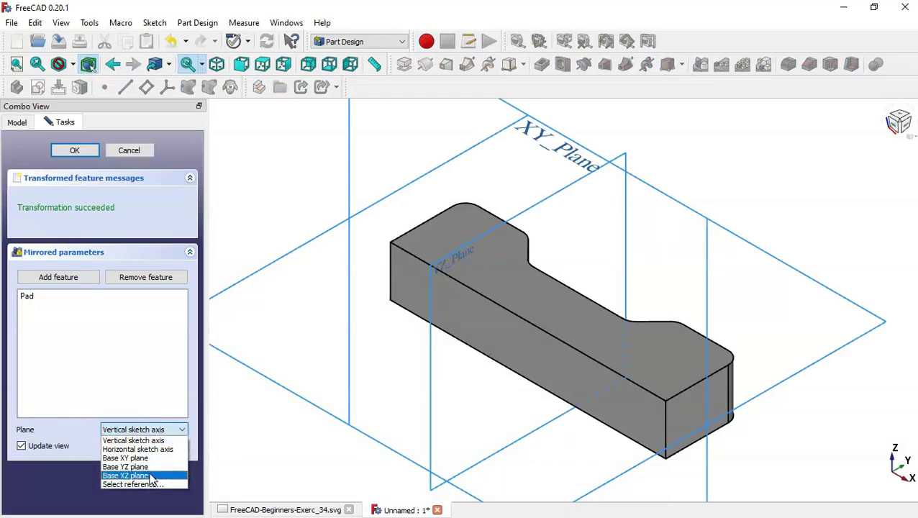
{"action": "left_click", "coordinate": [151, 476]}
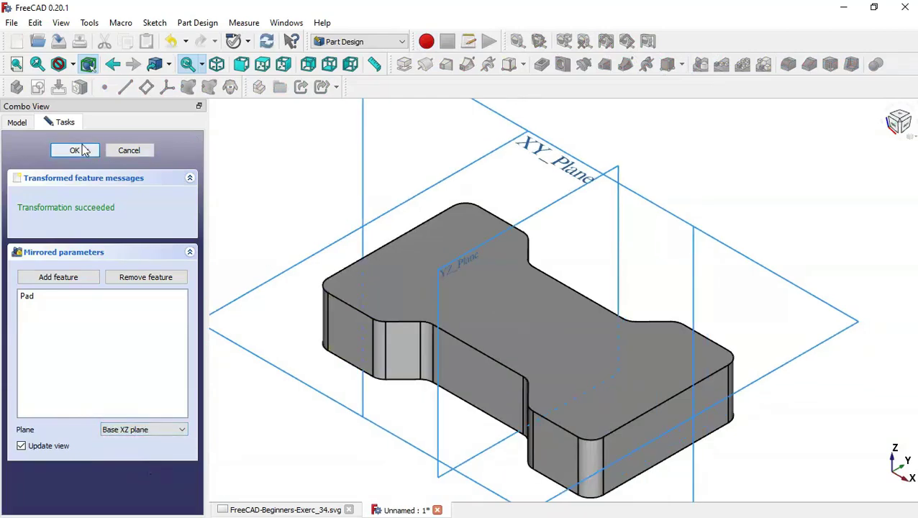
{"action": "left_click", "coordinate": [81, 148]}
- Check the bottom edge radius in section A-A of the reference drawing and fillet the body's bottom face edges with a 10 mm radius
{"action": "left_click_drag", "start_coordinate": [363, 383], "coordinate": [358, 379]}
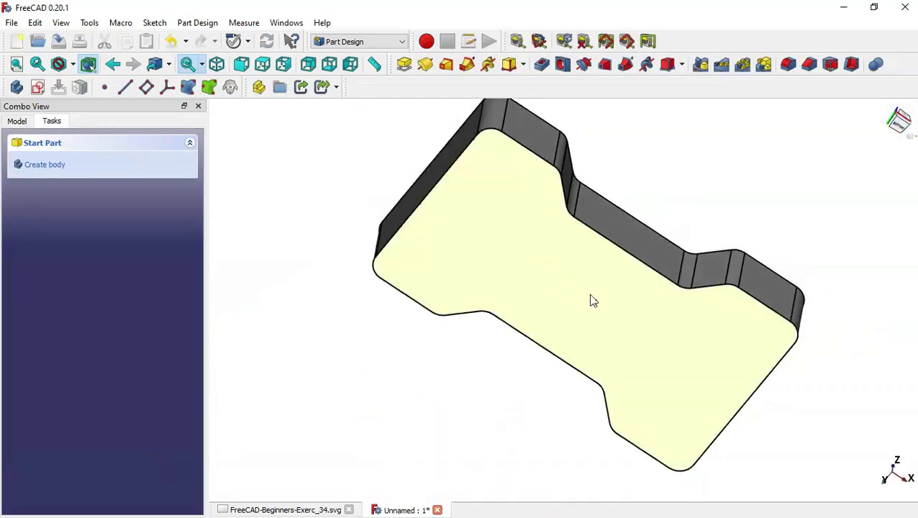
{"action": "left_click", "coordinate": [591, 294]}
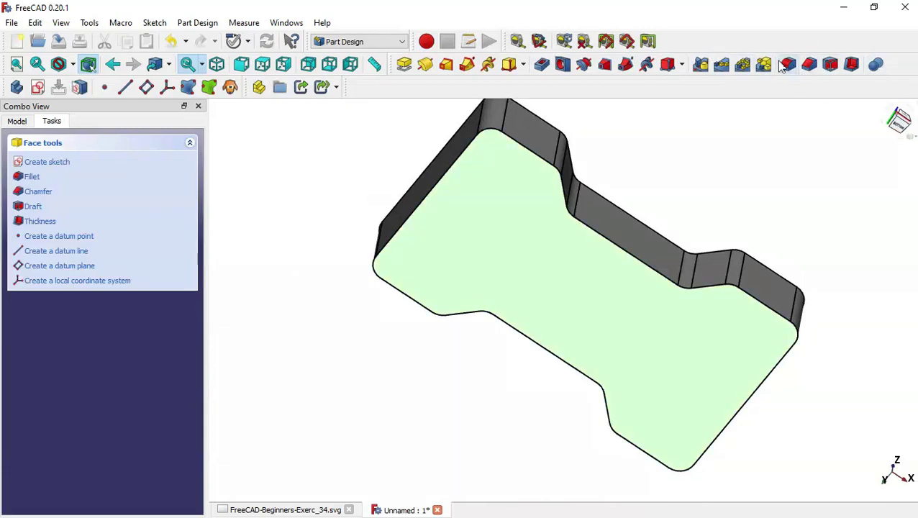
{"action": "left_click", "coordinate": [786, 64]}
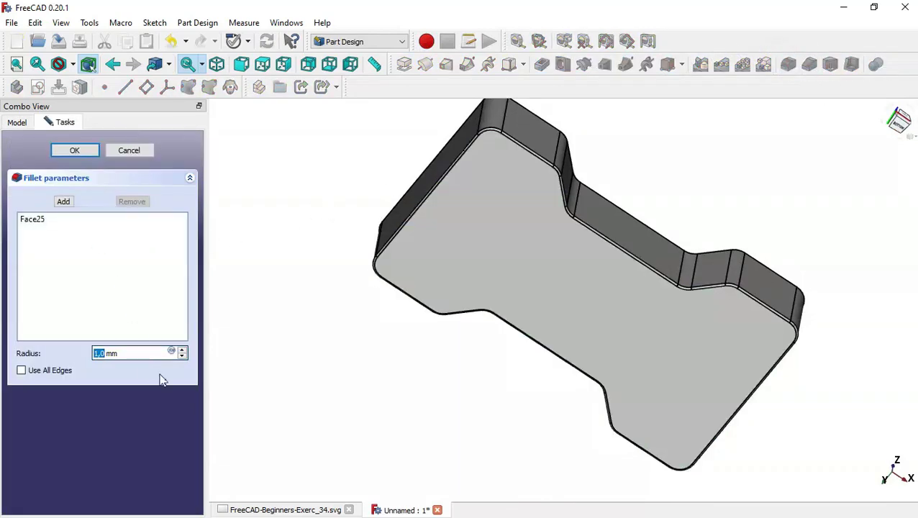
{"action": "left_click", "coordinate": [277, 510]}
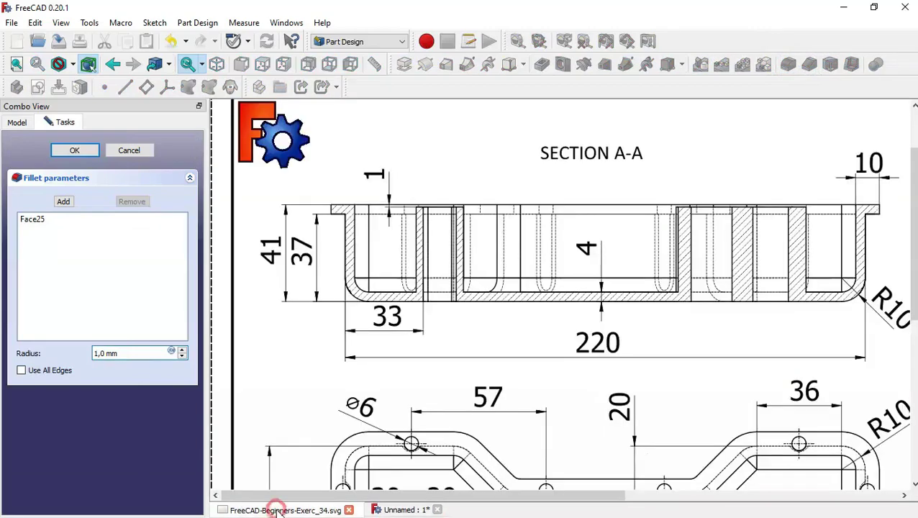
{"action": "left_click_drag", "start_coordinate": [905, 254], "coordinate": [771, 292]}
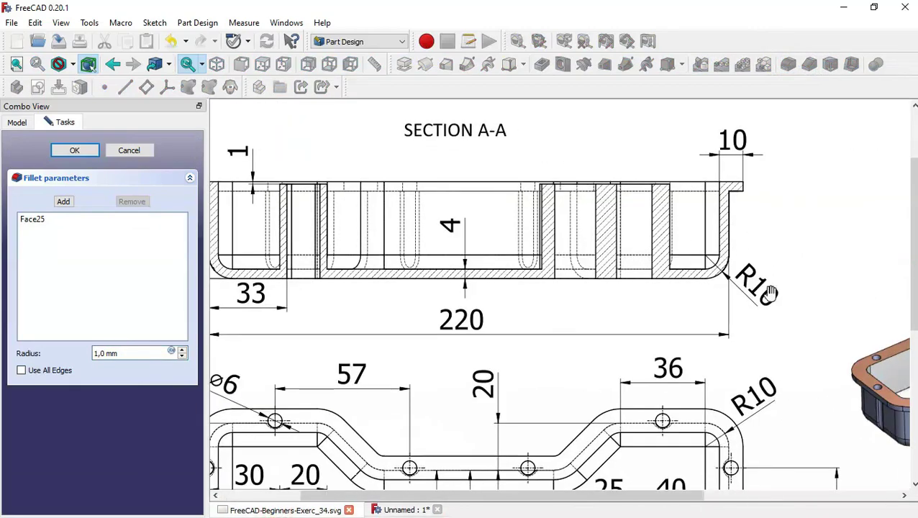
{"action": "left_click", "coordinate": [407, 510]}
{"action": "left_click_drag", "start_coordinate": [95, 354], "coordinate": [46, 360]}
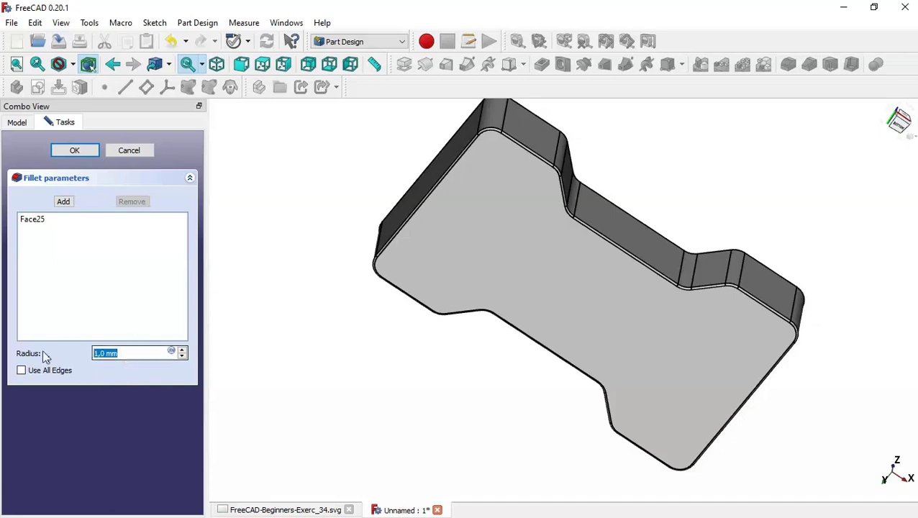
{"action": "type", "text": "10"}
{"action": "key", "text": "Return"}
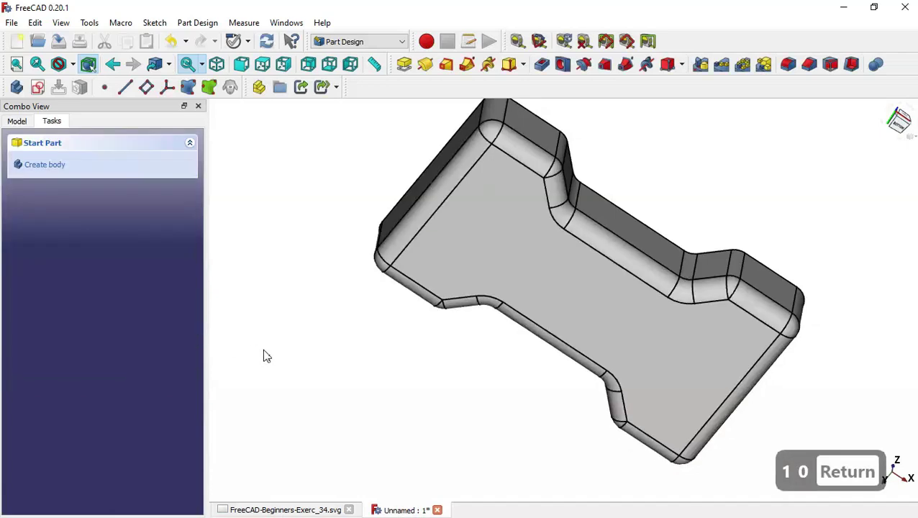
{"action": "left_click", "coordinate": [263, 350]}
- Start a Thickness feature that opens the body's top face and make the thickness inwards
{"action": "key", "text": "Home"}
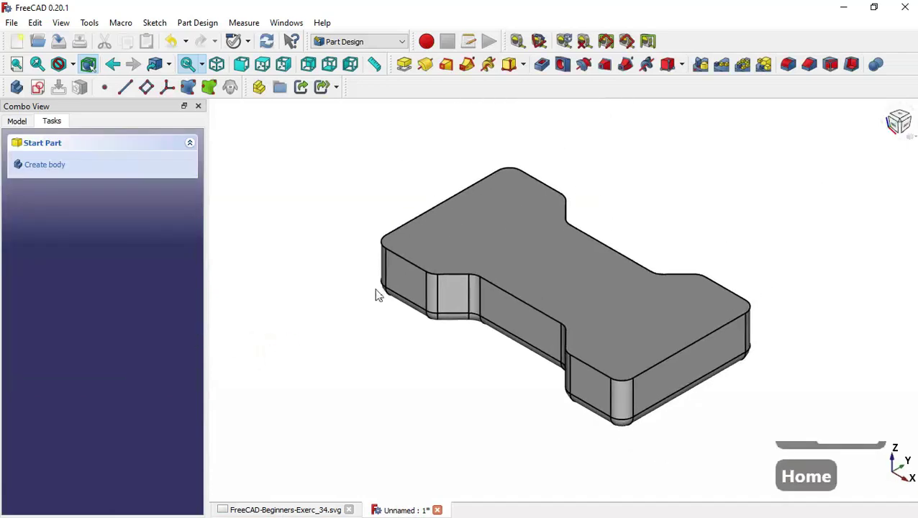
{"action": "left_click", "coordinate": [498, 264]}
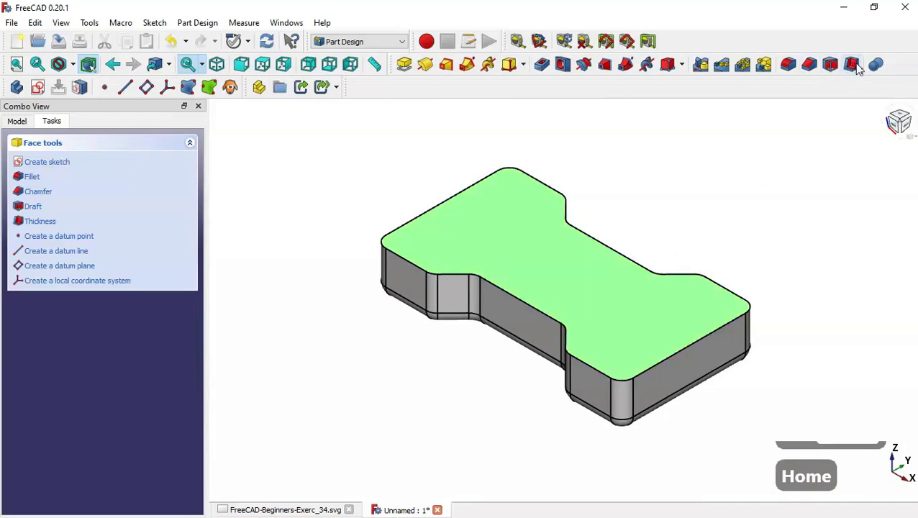
{"action": "left_click", "coordinate": [854, 65]}
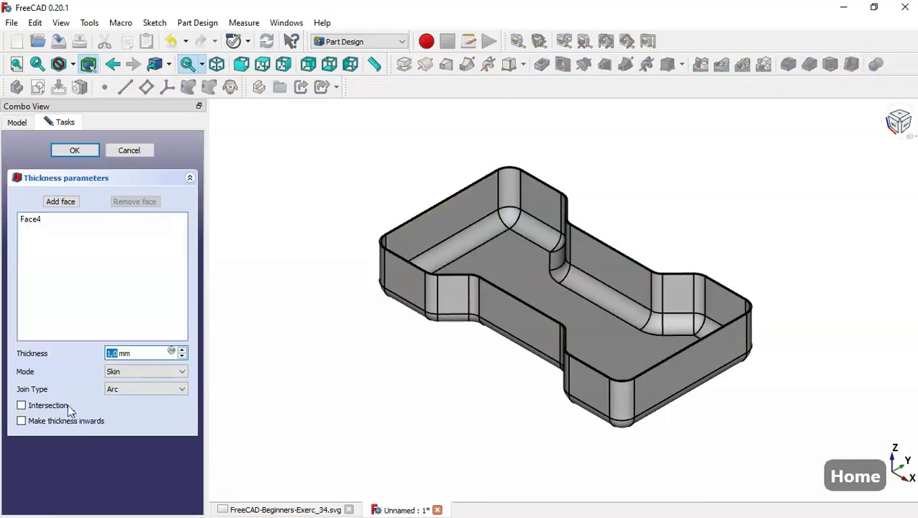
{"action": "left_click", "coordinate": [84, 423]}
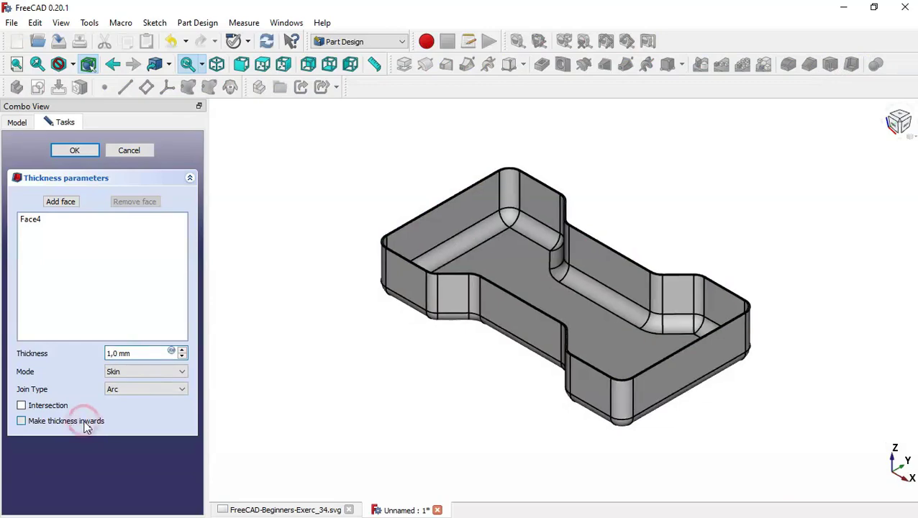
- Check the wall thickness in section A-A of the reference drawing and complete the Thickness feature with 4 mm
{"action": "left_click", "coordinate": [317, 508]}
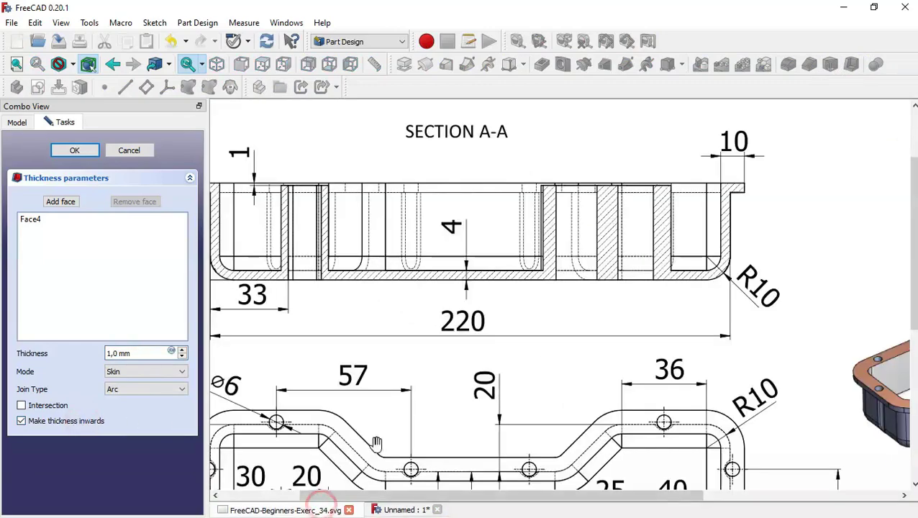
{"action": "left_click_drag", "start_coordinate": [576, 313], "coordinate": [695, 367]}
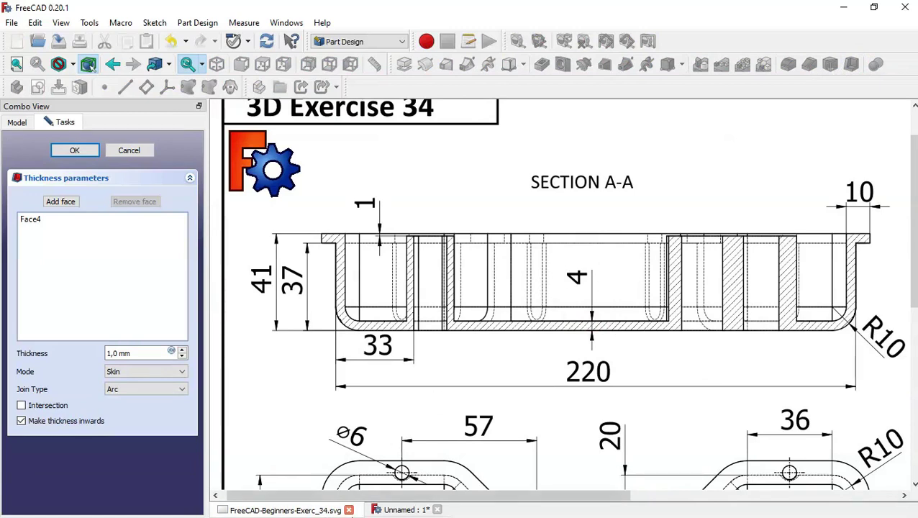
{"action": "left_click", "coordinate": [381, 510]}
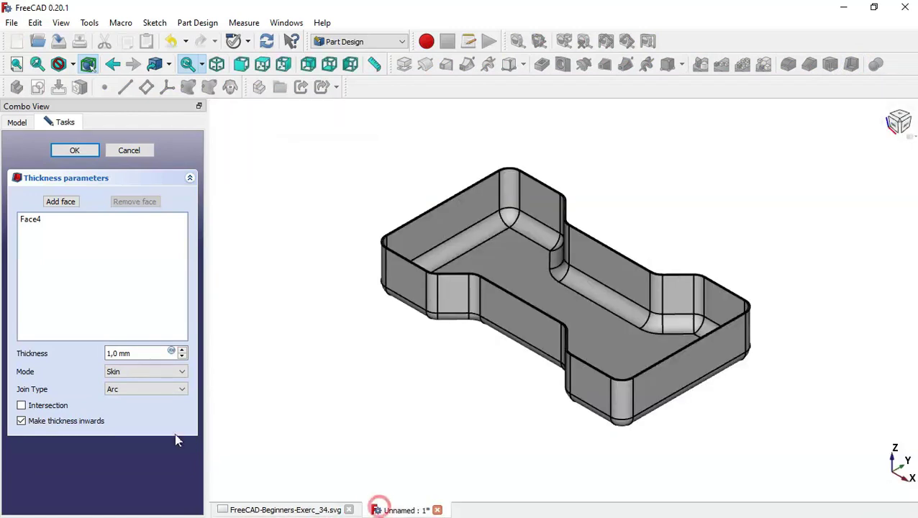
{"action": "double_click", "coordinate": [124, 351]}
{"action": "type", "text": "4"}
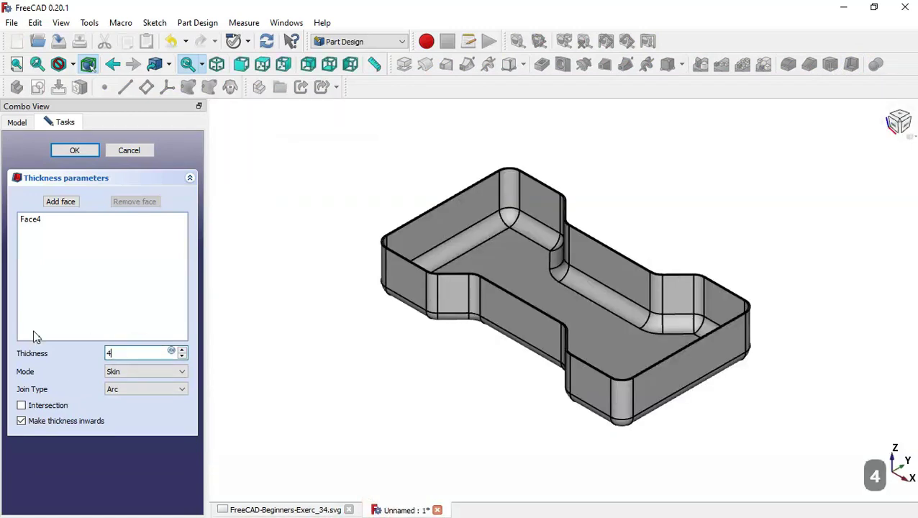
{"action": "left_click", "coordinate": [95, 151]}
{"action": "left_click", "coordinate": [326, 161]}
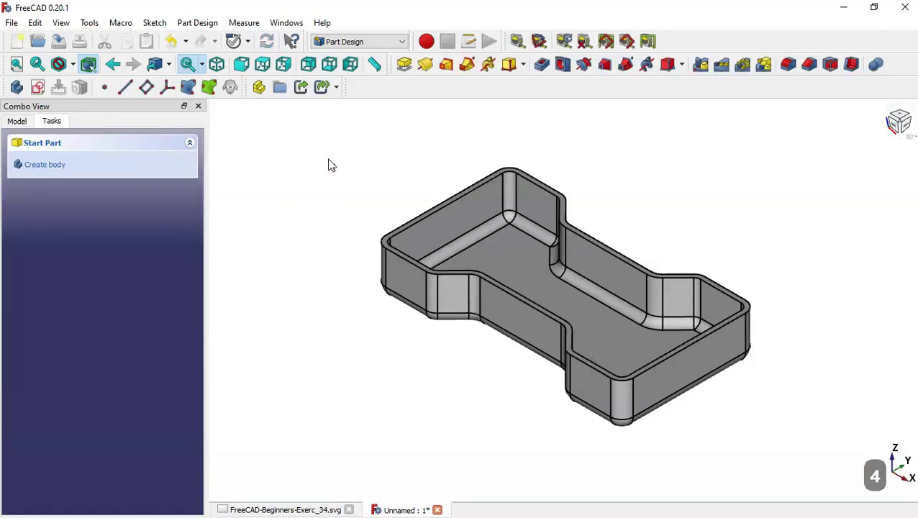
- Start a sketch on the cover's inner floor and draw a rounded rectangle across the horizontal axis with a smaller one, about 22 by 30 mm, inside it
{"action": "left_click", "coordinate": [591, 299]}
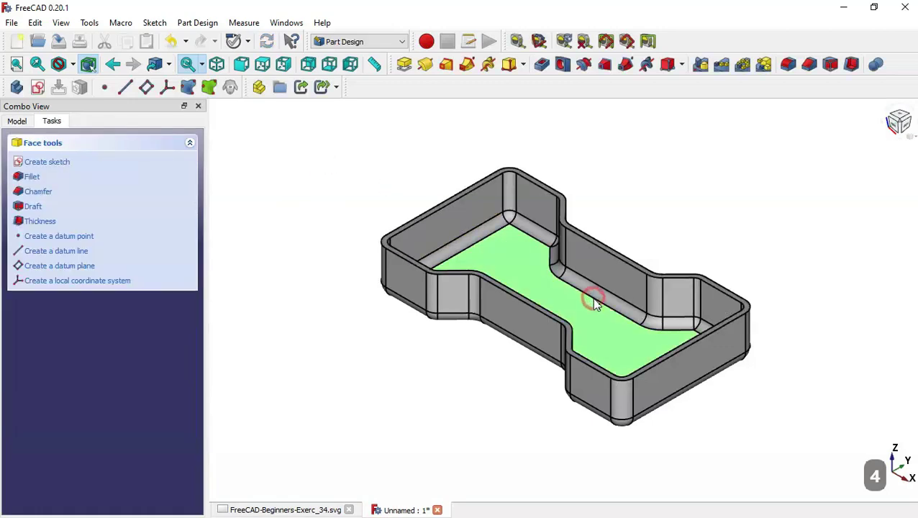
{"action": "left_click", "coordinate": [41, 89]}
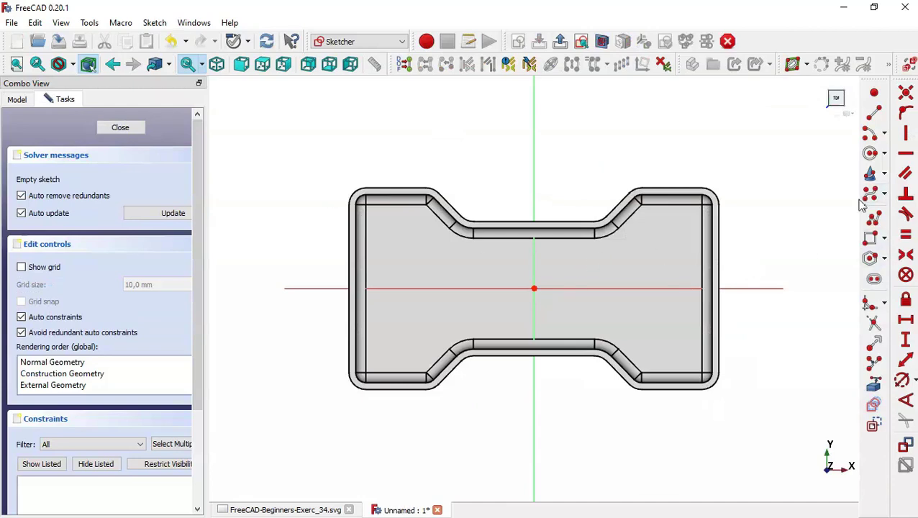
{"action": "left_click", "coordinate": [885, 239]}
{"action": "left_click", "coordinate": [752, 269]}
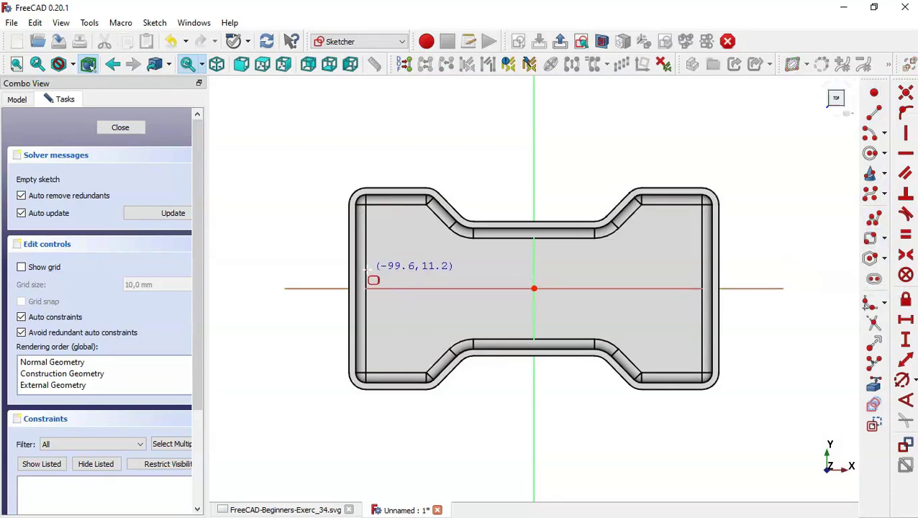
{"action": "scroll", "coordinate": [368, 272], "scroll_direction": "up", "scroll_amount": 3}
{"action": "left_click", "coordinate": [374, 213]}
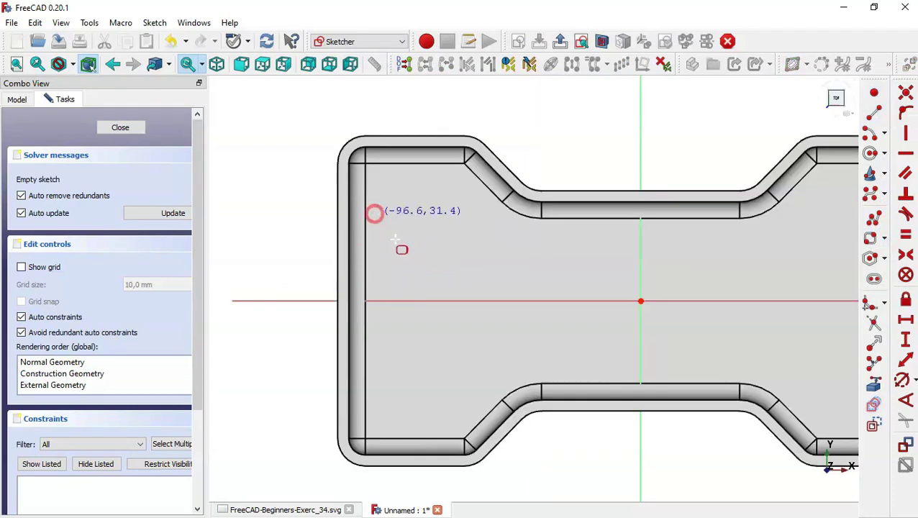
{"action": "left_click", "coordinate": [536, 385]}
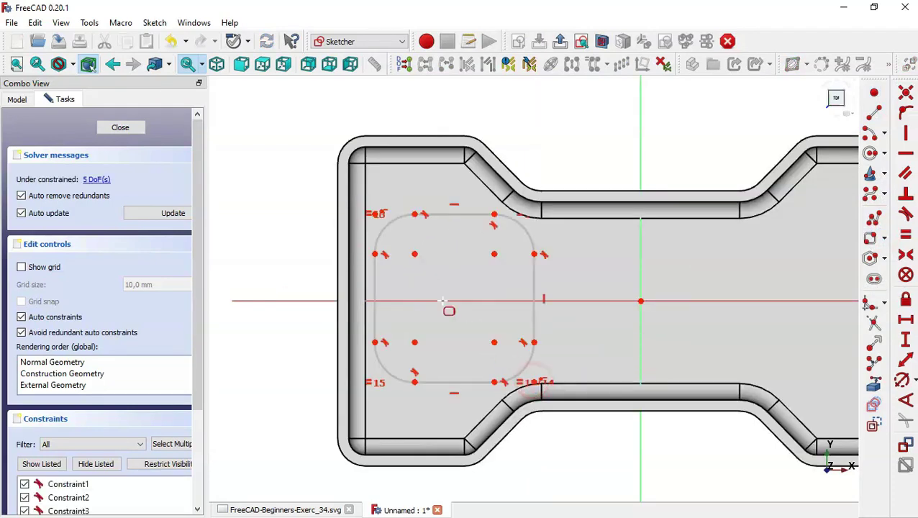
{"action": "left_click", "coordinate": [428, 262]}
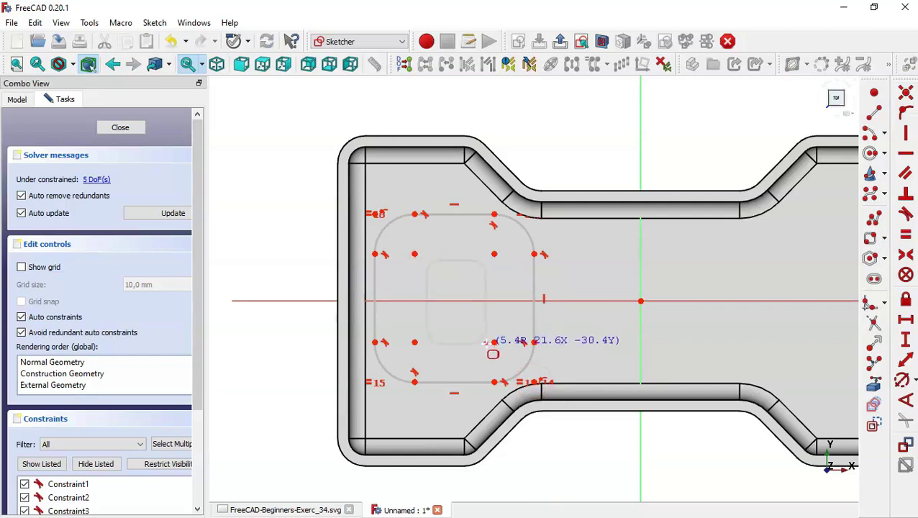
{"action": "left_click", "coordinate": [488, 343]}
{"action": "key", "text": "Escape"}
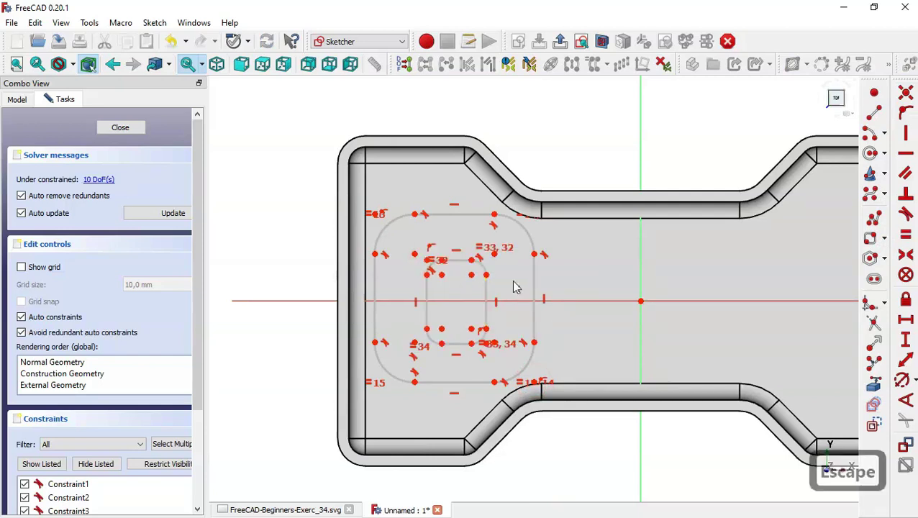
- Make the upper-right and lower-left corner arc centres of the inner and outer rounded rectangles coincident
{"action": "left_click", "coordinate": [472, 274]}
{"action": "left_click", "coordinate": [495, 254]}
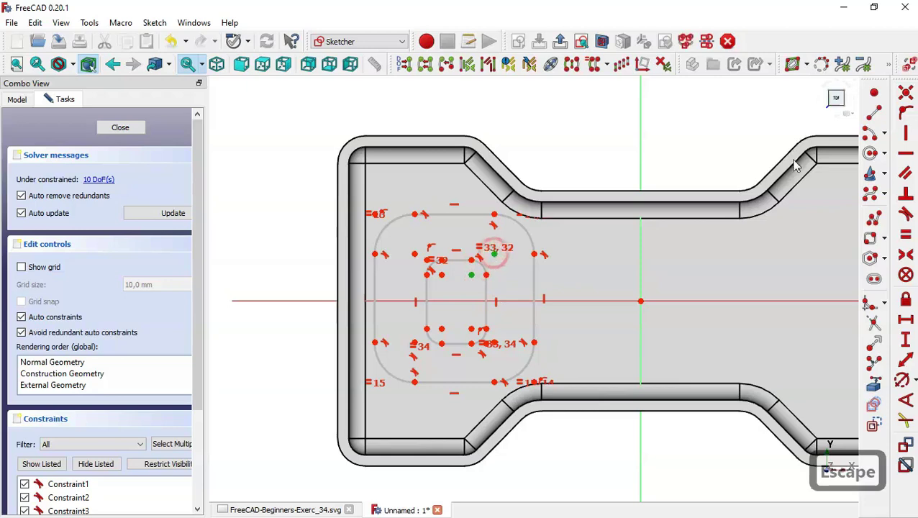
{"action": "left_click", "coordinate": [905, 94]}
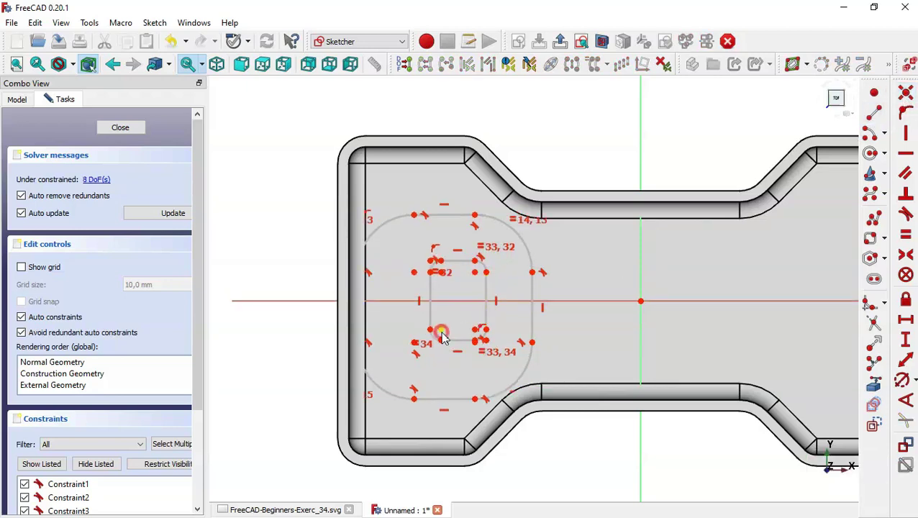
{"action": "left_click", "coordinate": [439, 332]}
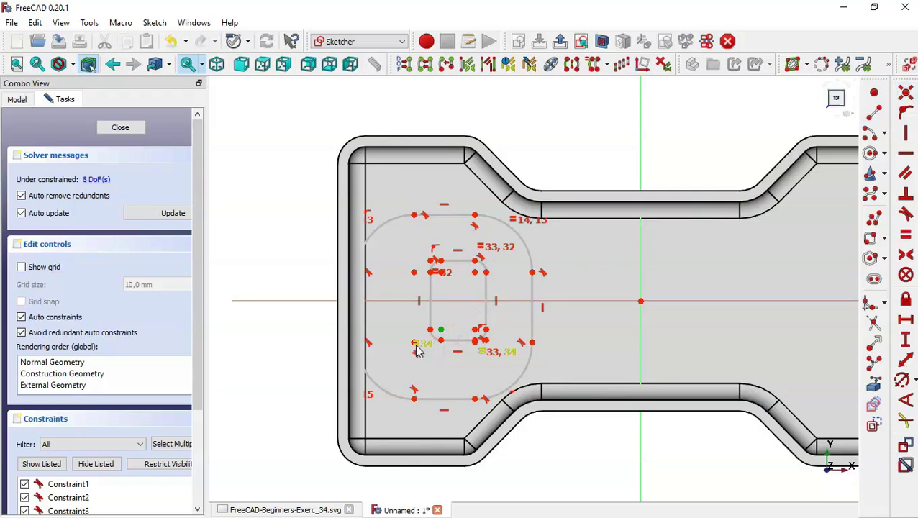
{"action": "scroll", "coordinate": [418, 350], "scroll_direction": "up", "scroll_amount": 5}
{"action": "left_click", "coordinate": [408, 331]}
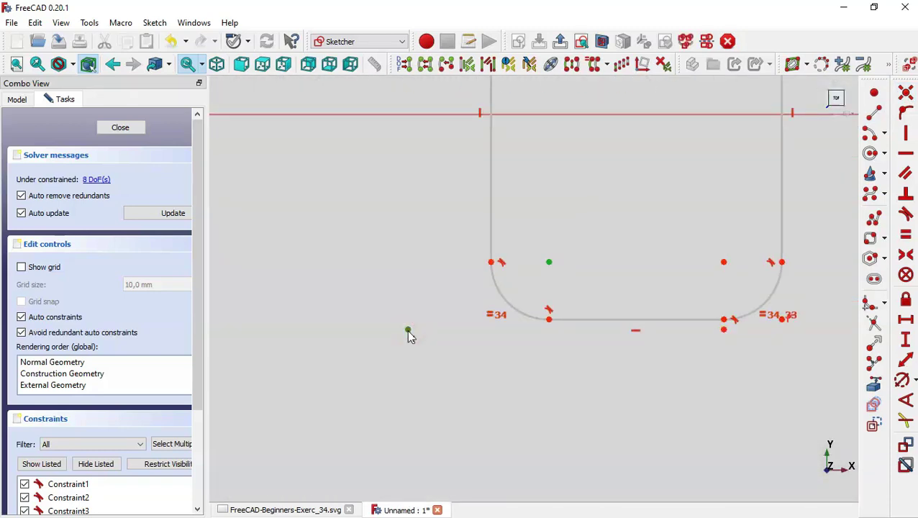
{"action": "left_click", "coordinate": [908, 93]}
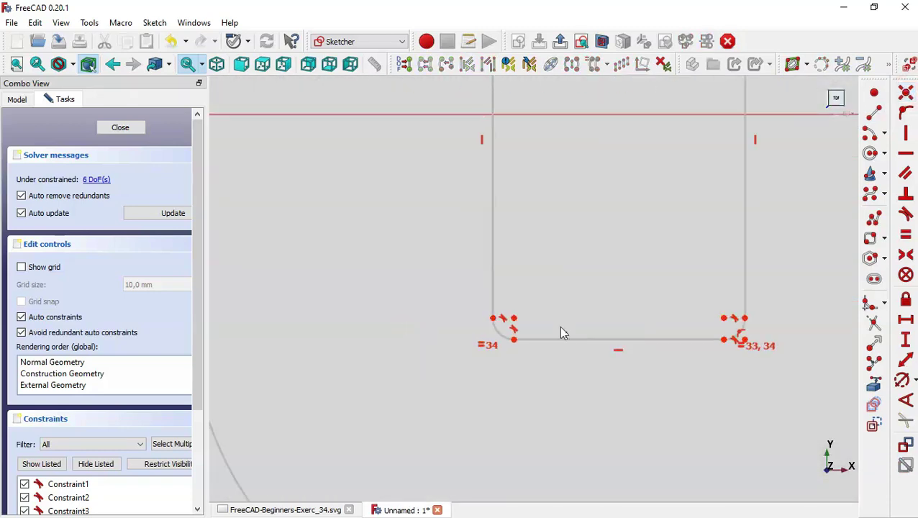
- Check the rectangular boss dimensions in the reference drawing's top view and set the outer rounded rectangle's corner radius to 5 mm
{"action": "scroll", "coordinate": [563, 332], "scroll_direction": "down", "scroll_amount": 3}
{"action": "scroll", "coordinate": [734, 332], "scroll_direction": "up", "scroll_amount": 1}
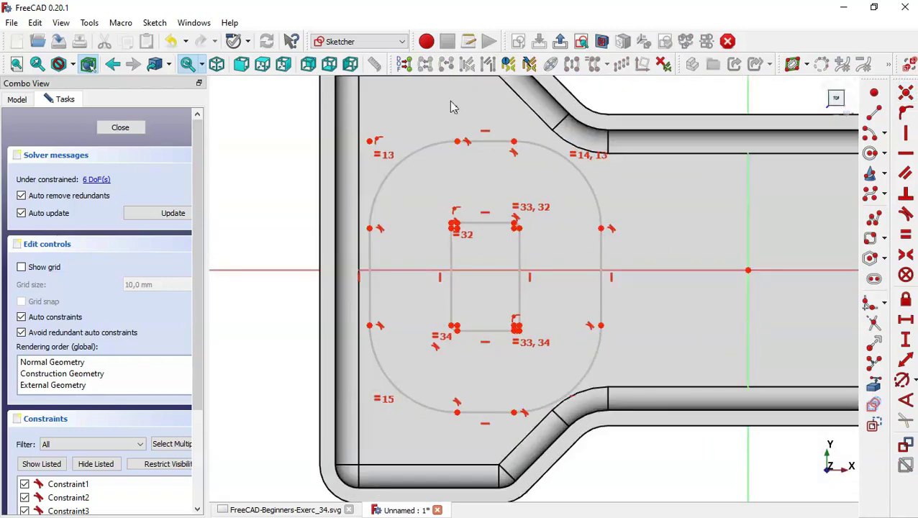
{"action": "left_click", "coordinate": [296, 510]}
{"action": "left_click_drag", "start_coordinate": [297, 379], "coordinate": [295, 229]}
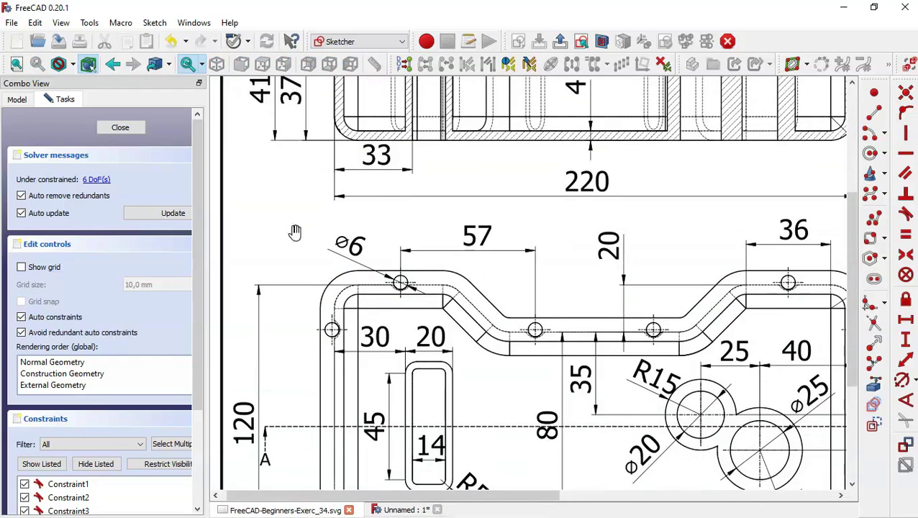
{"action": "left_click_drag", "start_coordinate": [297, 340], "coordinate": [281, 188]}
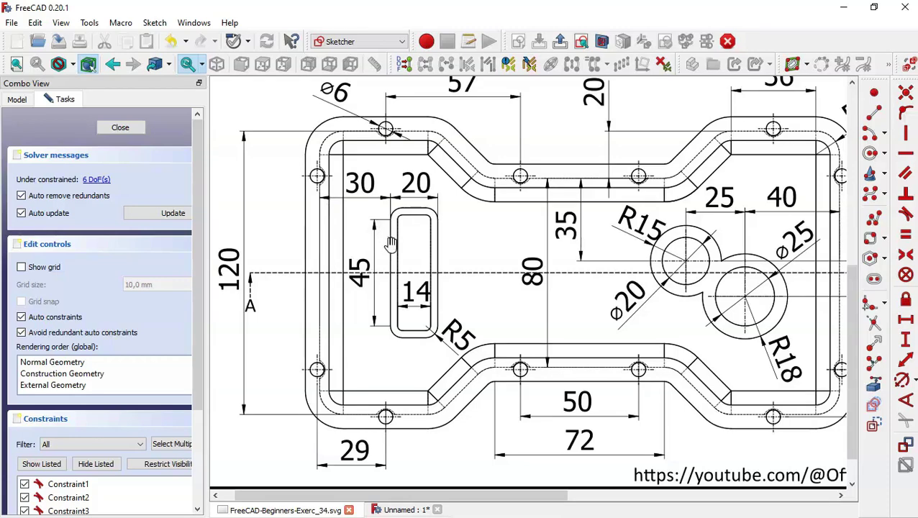
{"action": "left_click", "coordinate": [398, 510]}
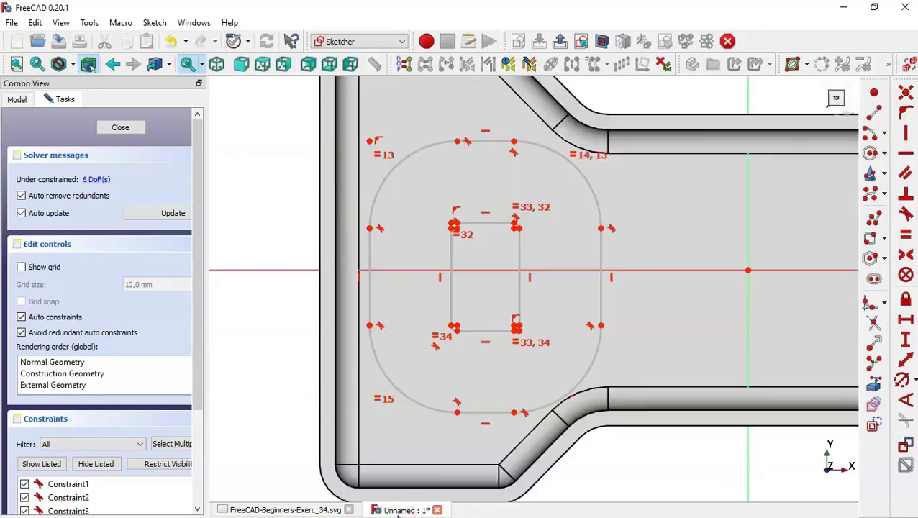
{"action": "left_click", "coordinate": [900, 381]}
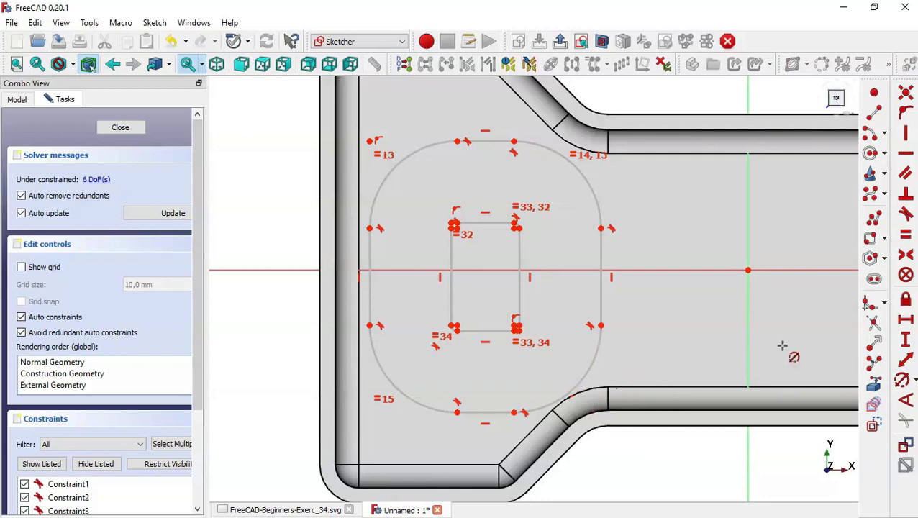
{"action": "left_click", "coordinate": [588, 365]}
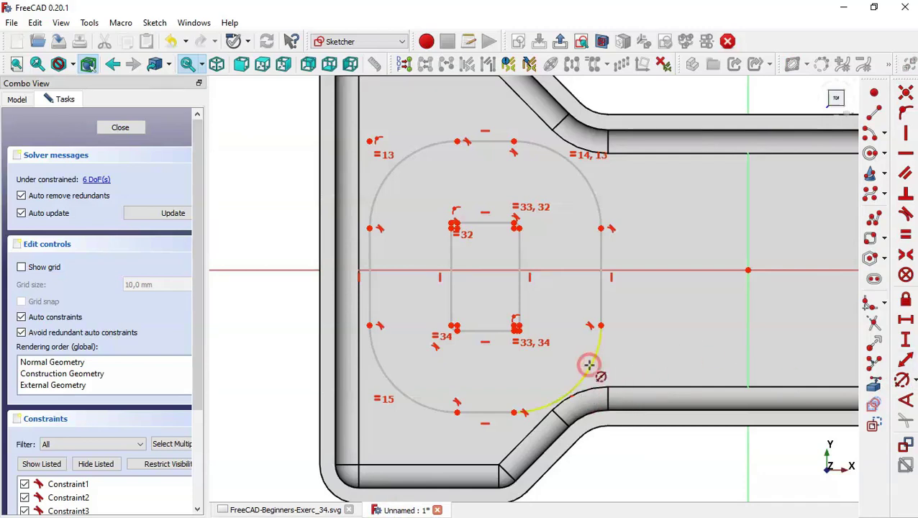
{"action": "type", "text": "5"}
{"action": "key", "text": "Return"}
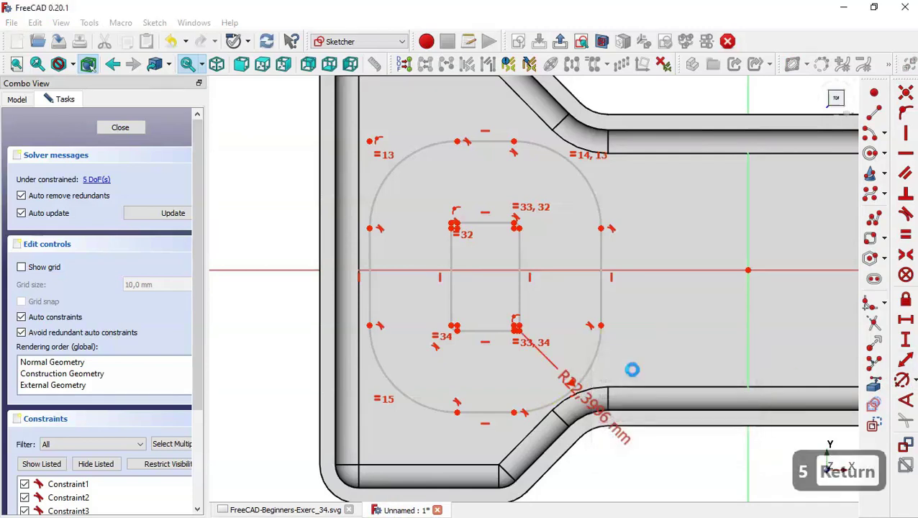
- Set the horizontal distance between the outer rounded rectangle's vertical sides to 20 mm
{"action": "scroll", "coordinate": [522, 323], "scroll_direction": "up", "scroll_amount": 2}
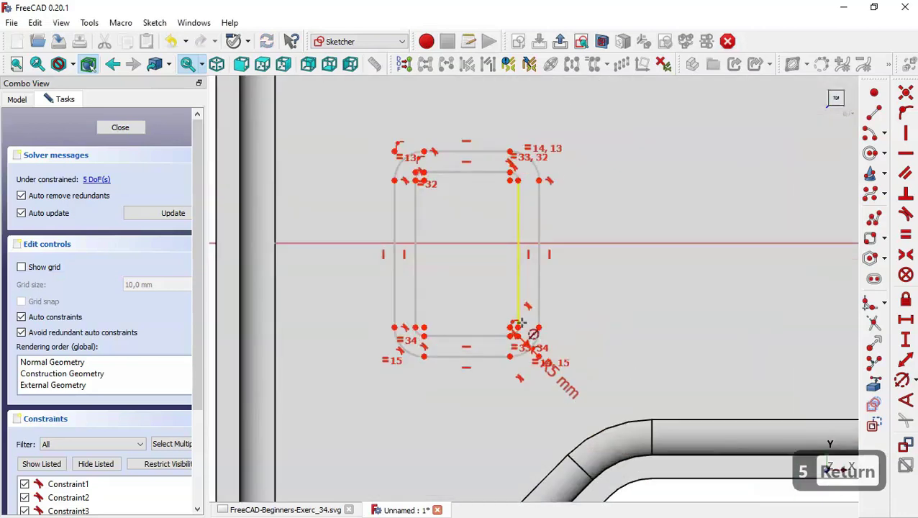
{"action": "left_click", "coordinate": [906, 320]}
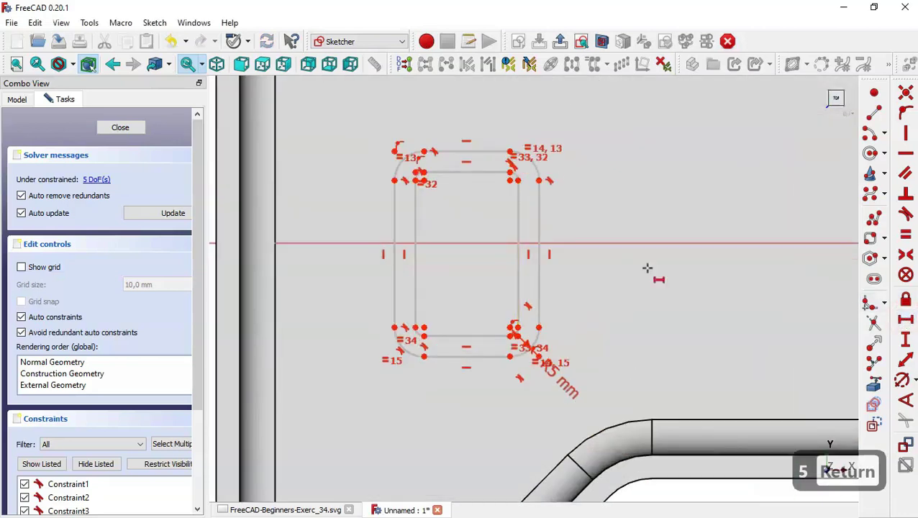
{"action": "left_click", "coordinate": [541, 180]}
{"action": "left_click", "coordinate": [540, 181]}
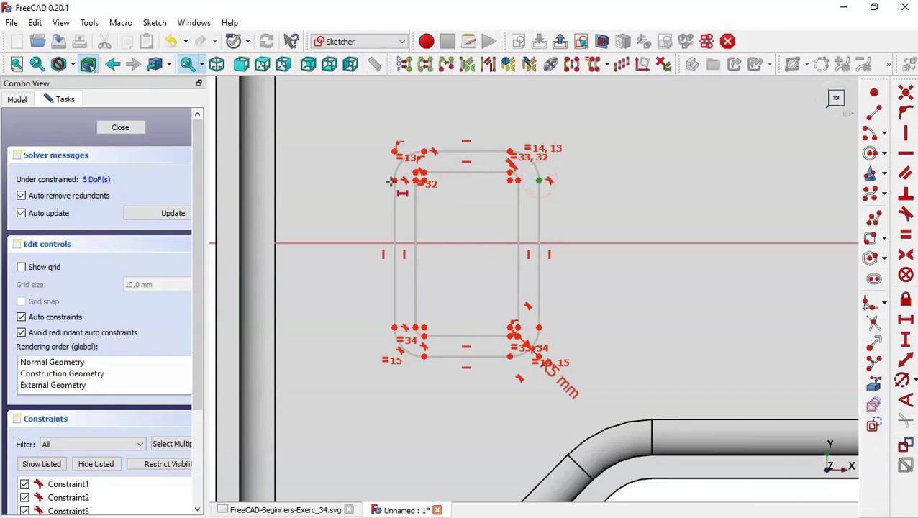
{"action": "left_click", "coordinate": [394, 182]}
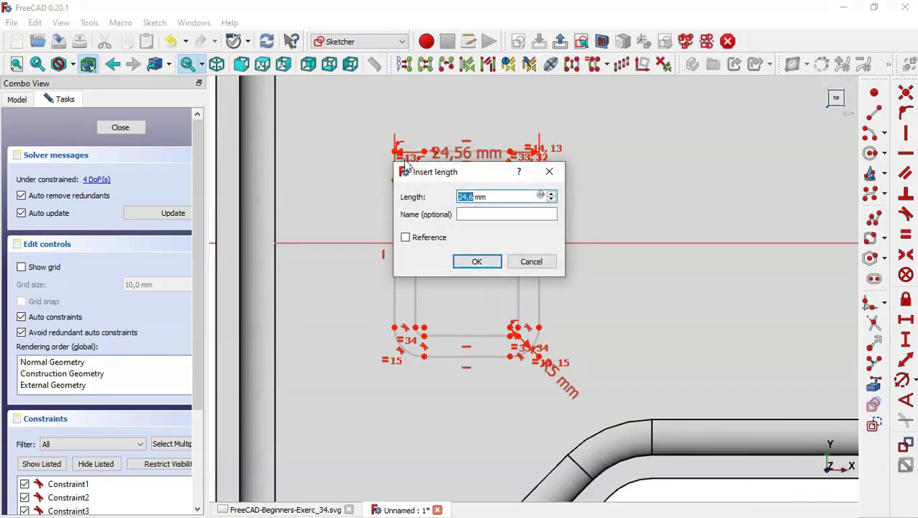
{"action": "type", "text": "20"}
{"action": "key", "text": "Return"}
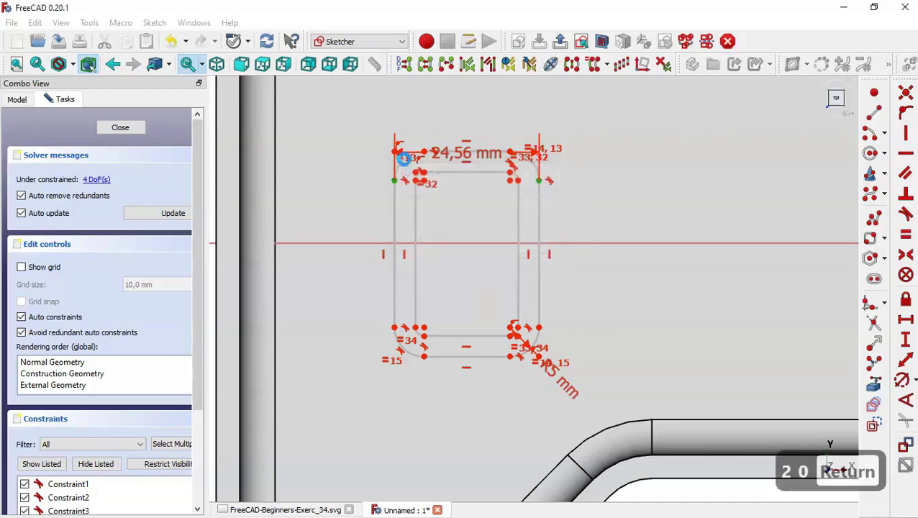
- Set the horizontal distance between the inner rounded rectangle's vertical sides to 14 mm
{"action": "left_click", "coordinate": [491, 180]}
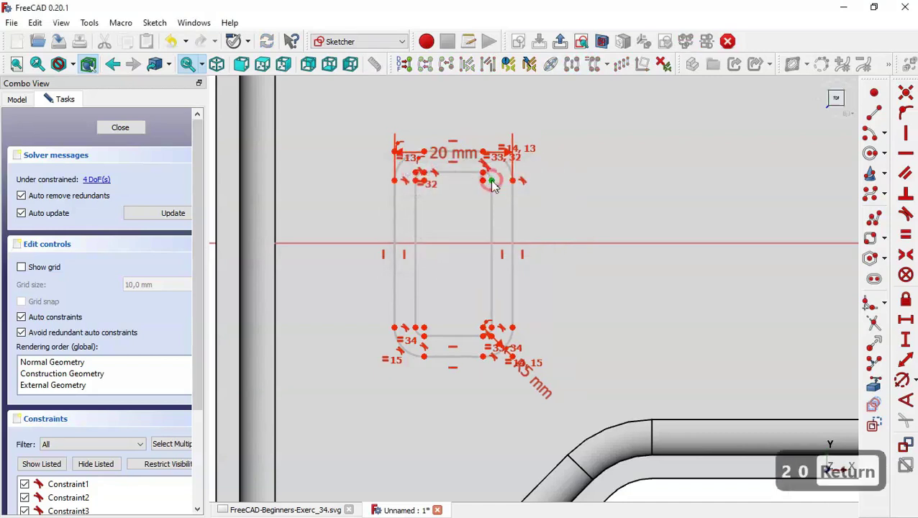
{"action": "left_click", "coordinate": [416, 180]}
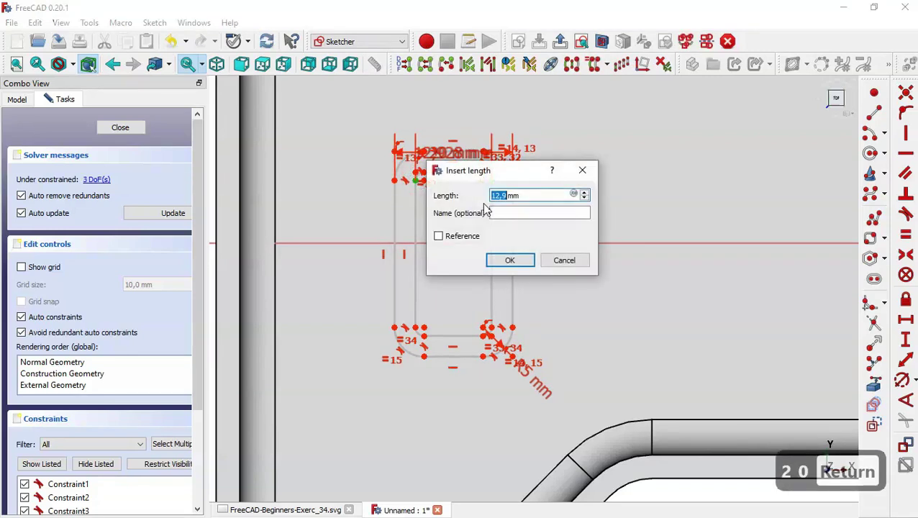
{"action": "type", "text": "14"}
{"action": "key", "text": "Return"}
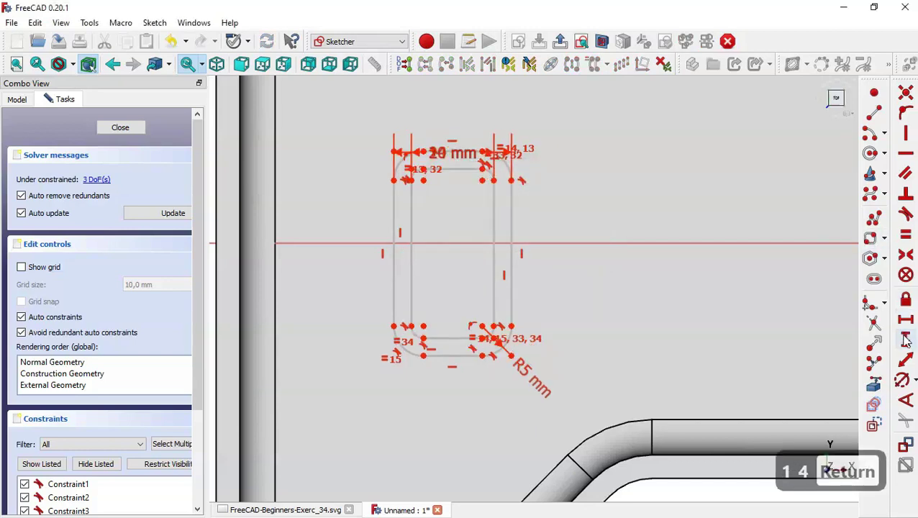
- Check the boss height in the reference drawing and set the outer rectangle's straight vertical side to 45 mm
{"action": "left_click", "coordinate": [251, 515]}
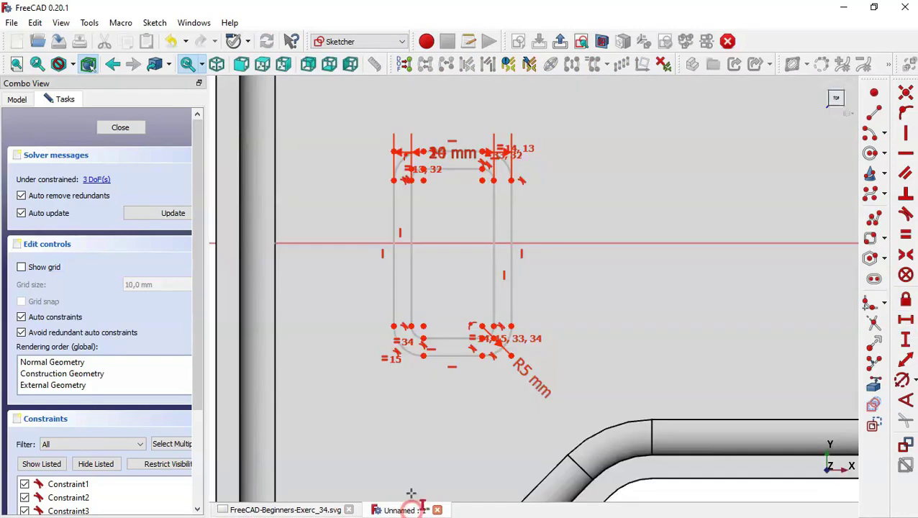
{"action": "left_click", "coordinate": [407, 508]}
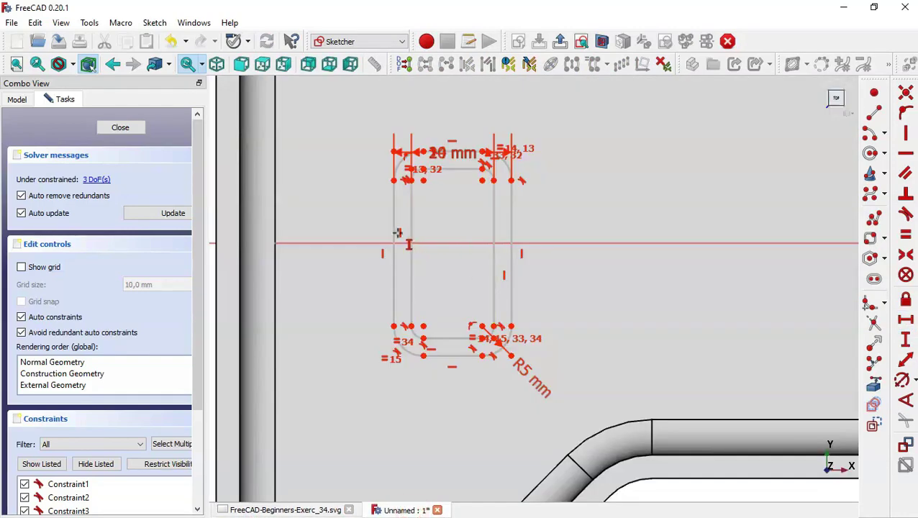
{"action": "left_click", "coordinate": [394, 222]}
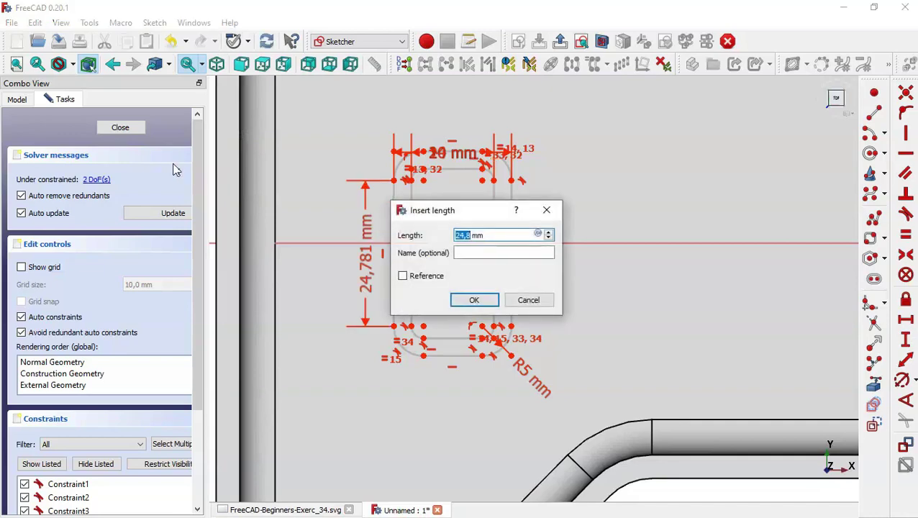
{"action": "type", "text": "45"}
{"action": "key", "text": "Return"}
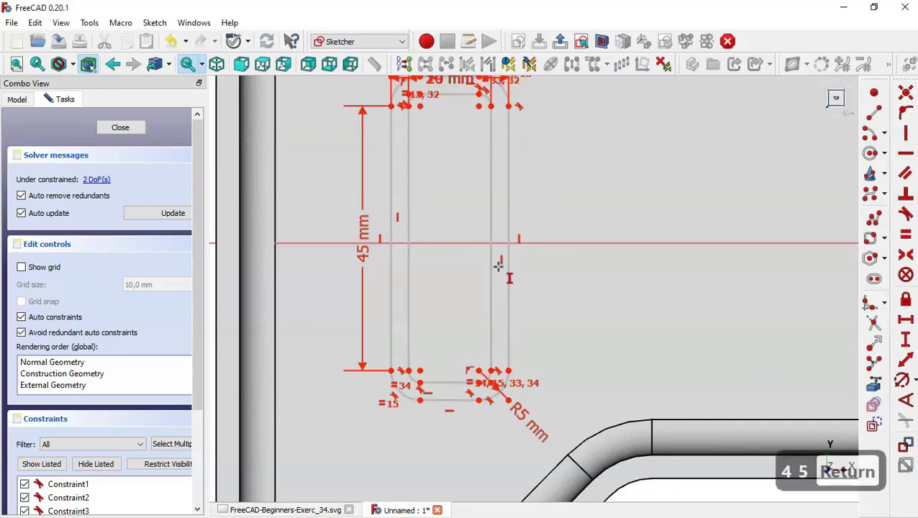
- Make the endpoints of the outer rounded rectangle's right side symmetric about the horizontal axis
{"action": "scroll", "coordinate": [498, 267], "scroll_direction": "down", "scroll_amount": 2}
{"action": "scroll", "coordinate": [504, 277], "scroll_direction": "down", "scroll_amount": 2}
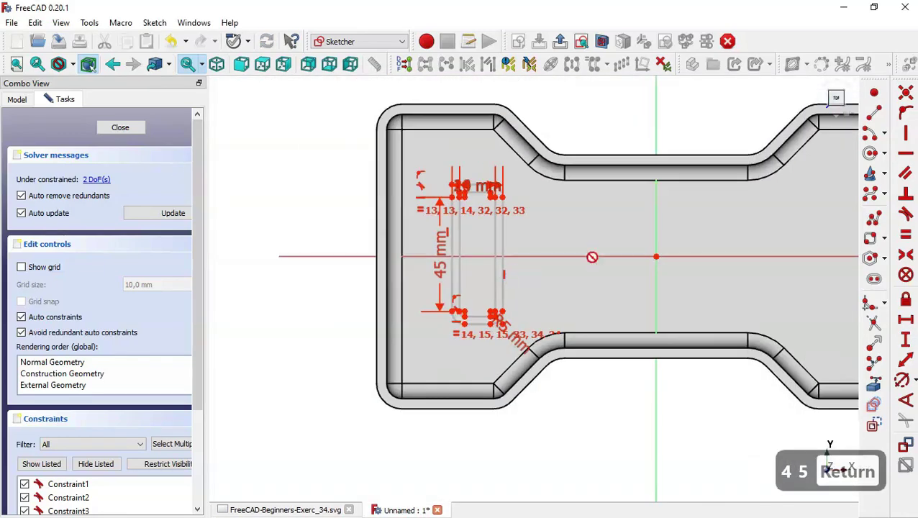
{"action": "left_click", "coordinate": [906, 256]}
{"action": "scroll", "coordinate": [532, 202], "scroll_direction": "up", "scroll_amount": 2}
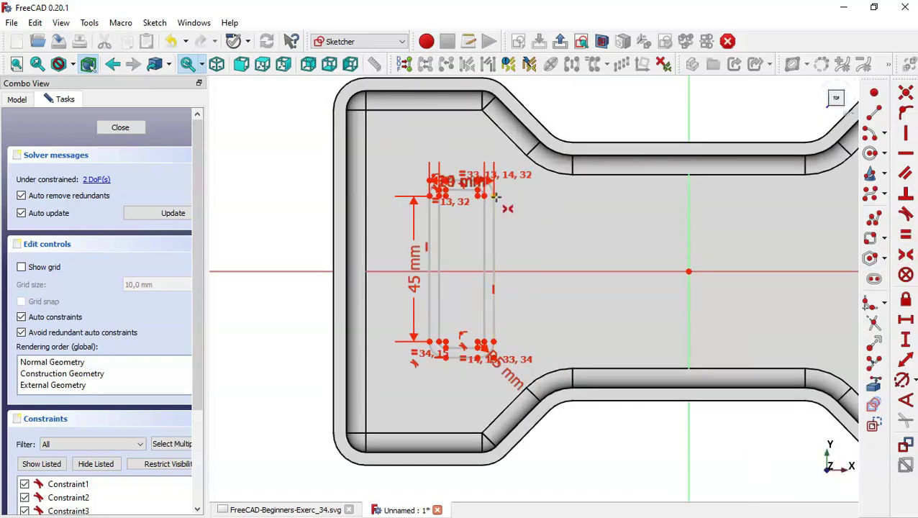
{"action": "left_click", "coordinate": [494, 195]}
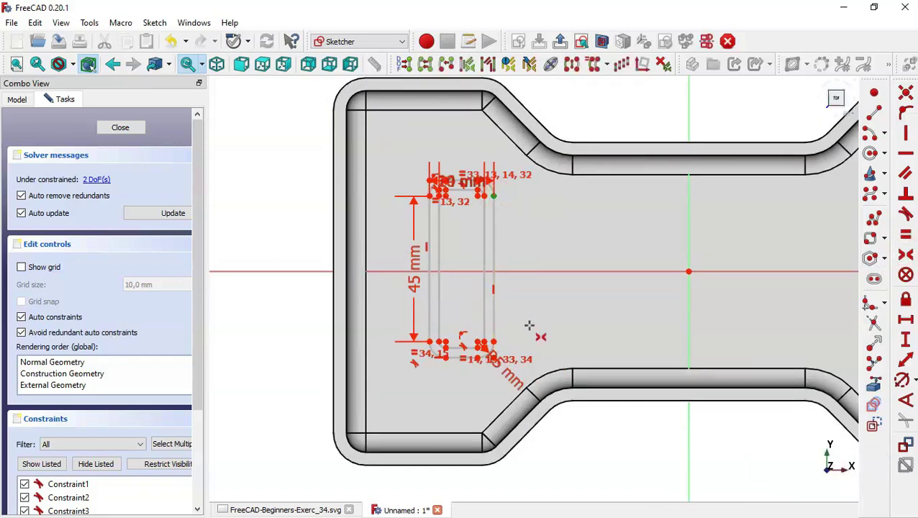
{"action": "left_click", "coordinate": [493, 340]}
{"action": "left_click", "coordinate": [557, 273]}
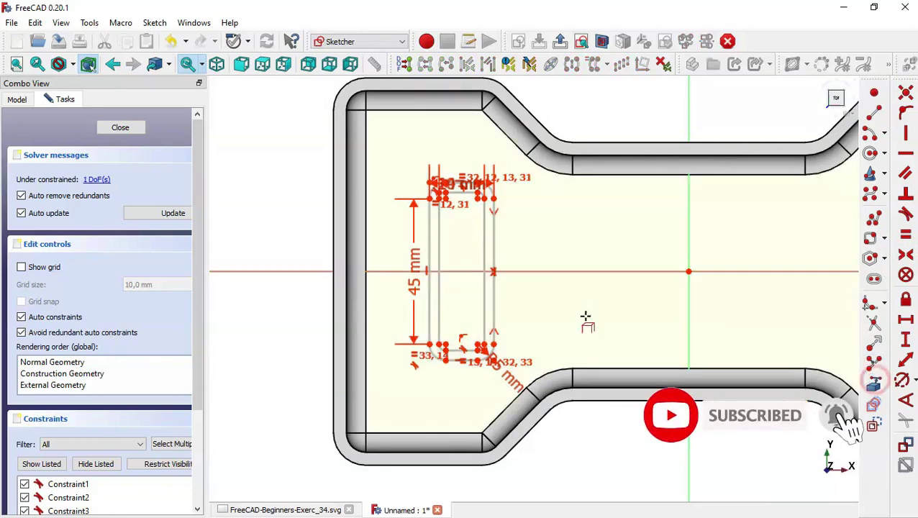
- Project the cover's straight left outer edge as external geometry and set the outer rectangle's left side 30 mm from it, using section view
{"action": "left_click", "coordinate": [331, 235]}
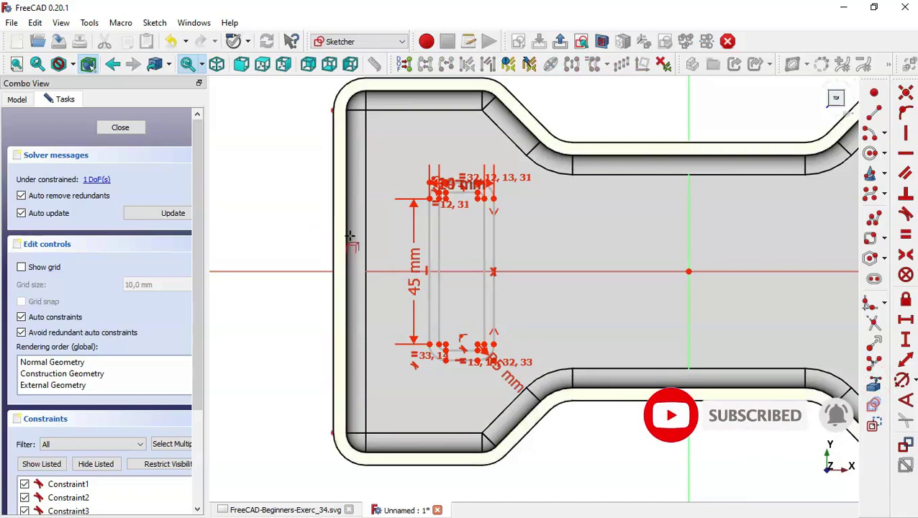
{"action": "left_click", "coordinate": [603, 41]}
{"action": "left_click", "coordinate": [907, 321]}
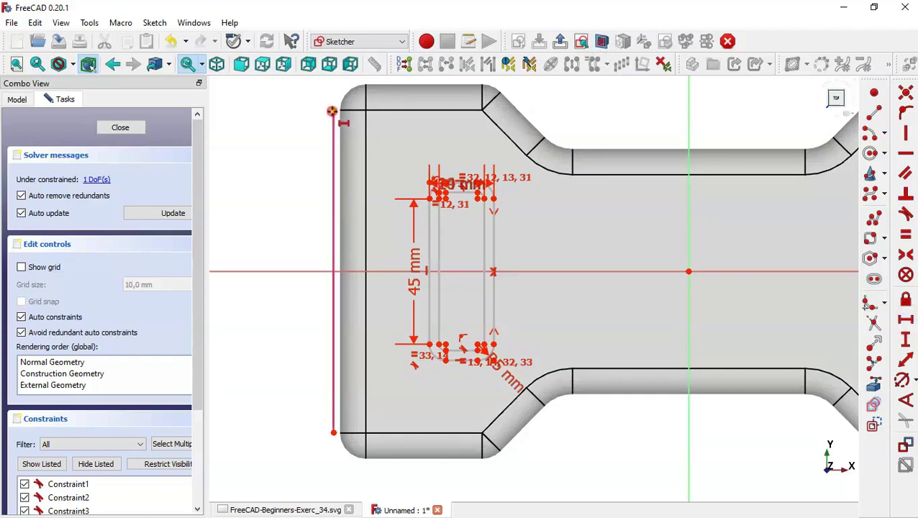
{"action": "left_click", "coordinate": [332, 111]}
{"action": "left_click", "coordinate": [434, 198]}
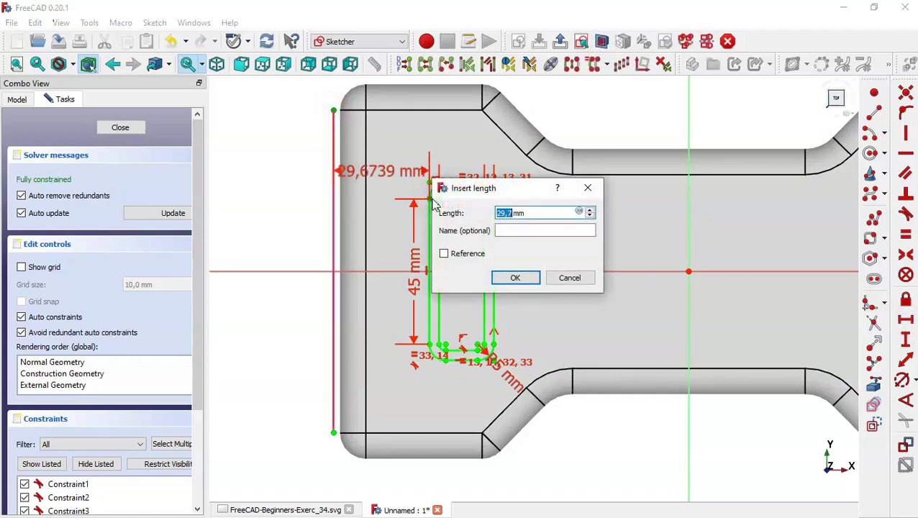
{"action": "type", "text": "30"}
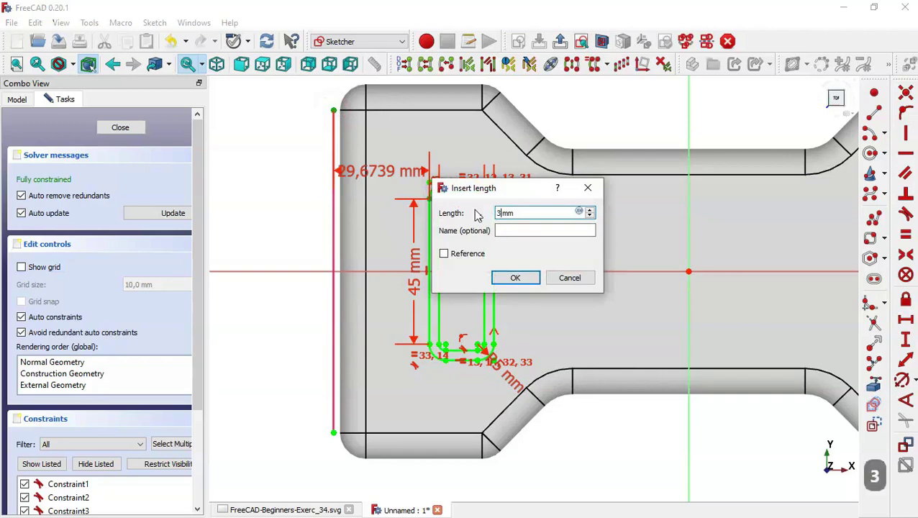
{"action": "key", "text": "Return"}
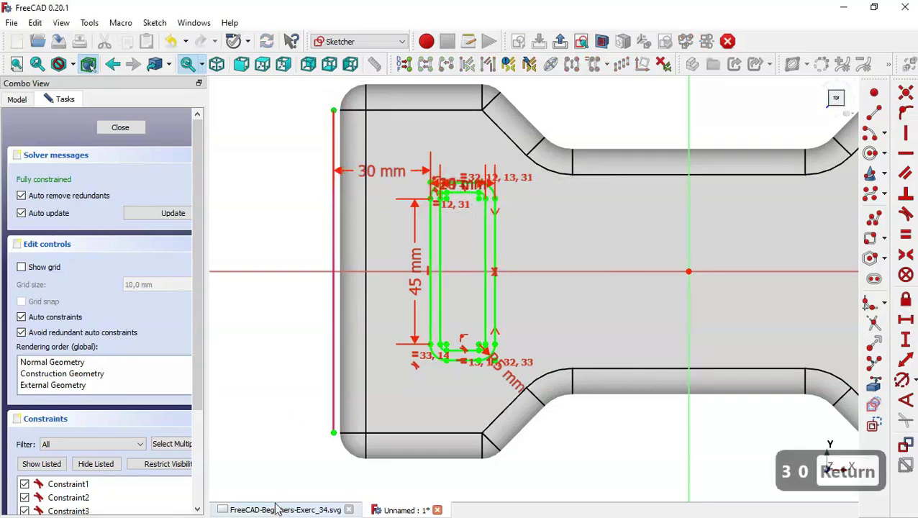
- Review the circular bosses in the reference drawing and draw two concentric circles centred at about (54, 19) in the cover's right half
{"action": "left_click", "coordinate": [283, 509]}
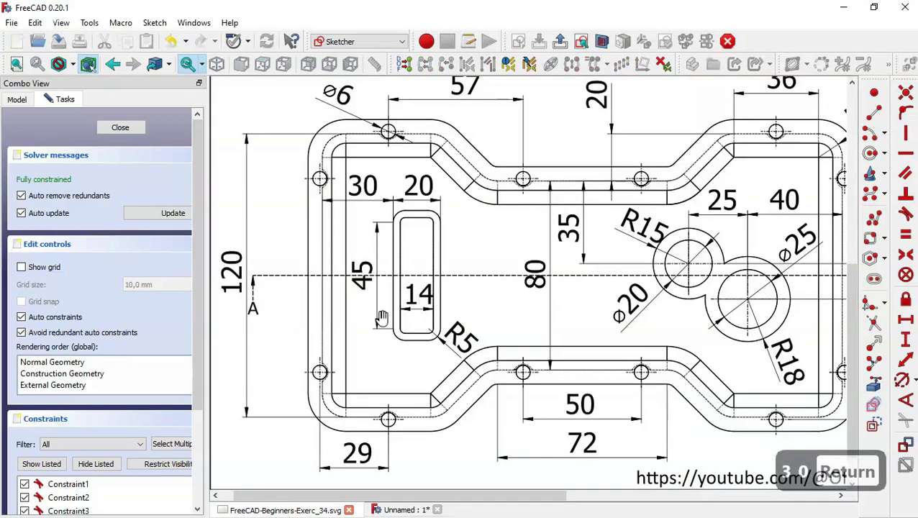
{"action": "left_click_drag", "start_coordinate": [715, 344], "coordinate": [546, 324]}
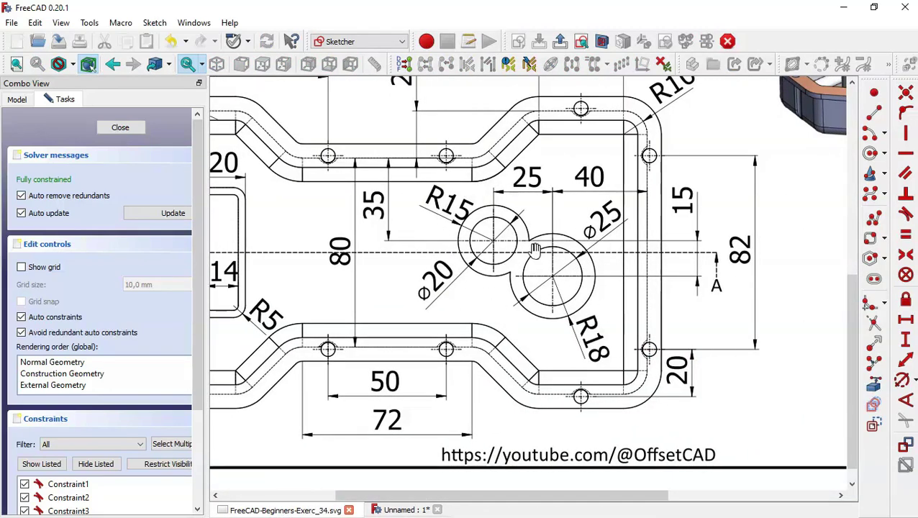
{"action": "left_click", "coordinate": [410, 510]}
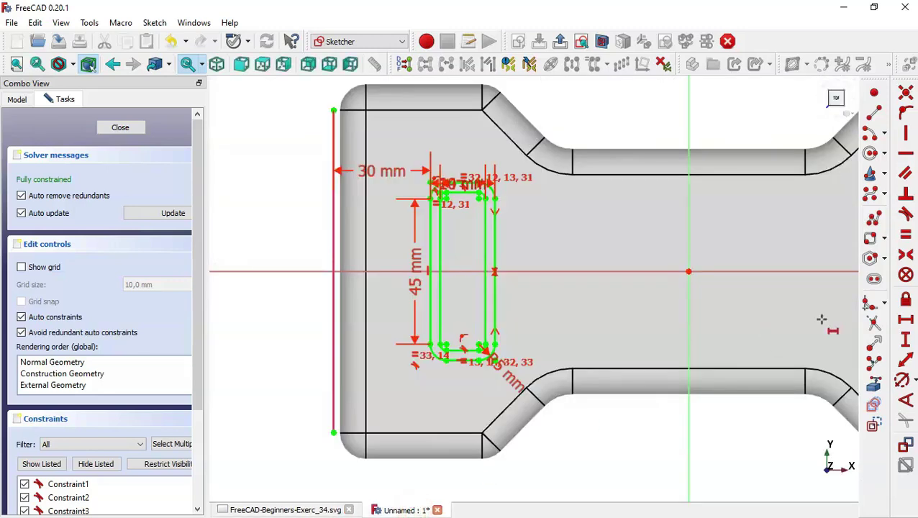
{"action": "scroll", "coordinate": [612, 324], "scroll_direction": "down", "scroll_amount": 5}
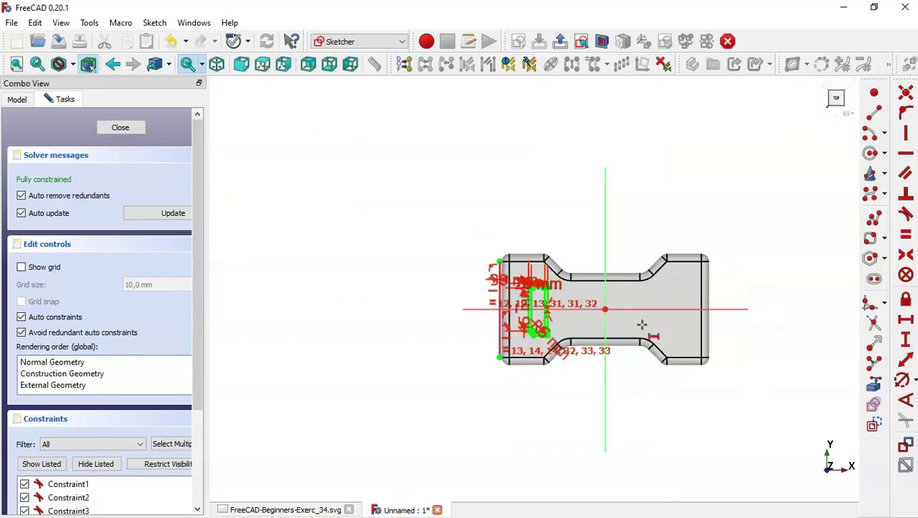
{"action": "scroll", "coordinate": [713, 324], "scroll_direction": "up", "scroll_amount": 3}
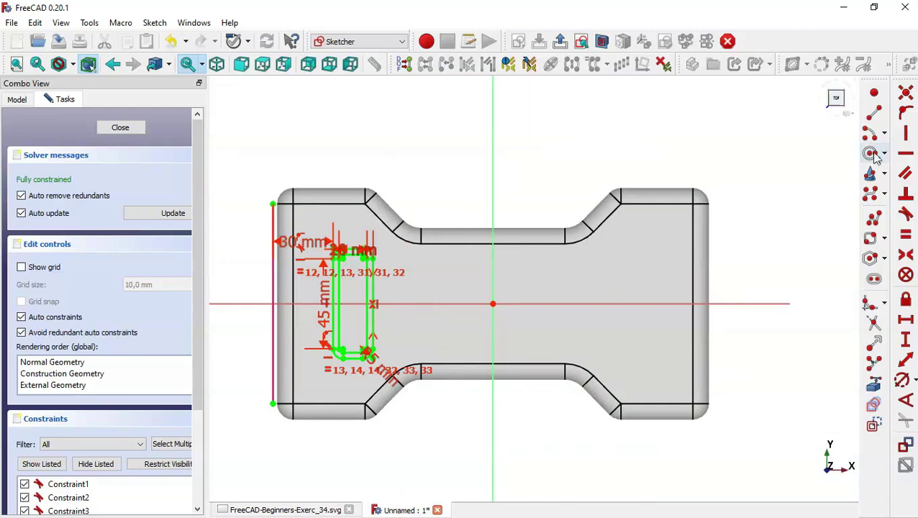
{"action": "left_click", "coordinate": [870, 152]}
{"action": "left_click", "coordinate": [600, 266]}
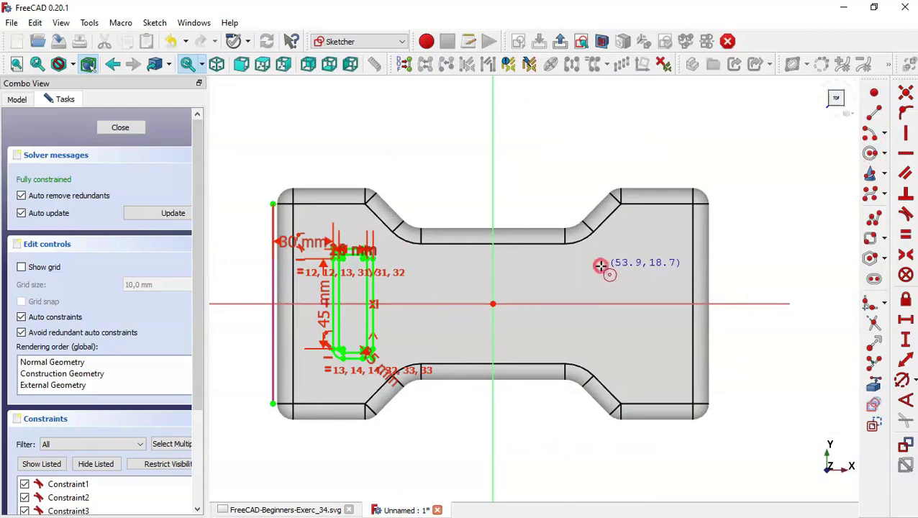
{"action": "left_click", "coordinate": [635, 292]}
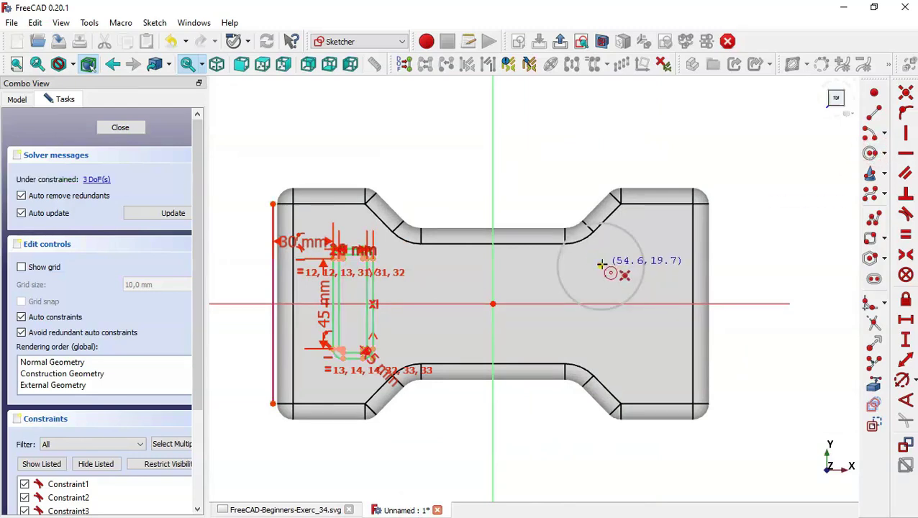
{"action": "left_click", "coordinate": [602, 266]}
{"action": "left_click", "coordinate": [638, 332]}
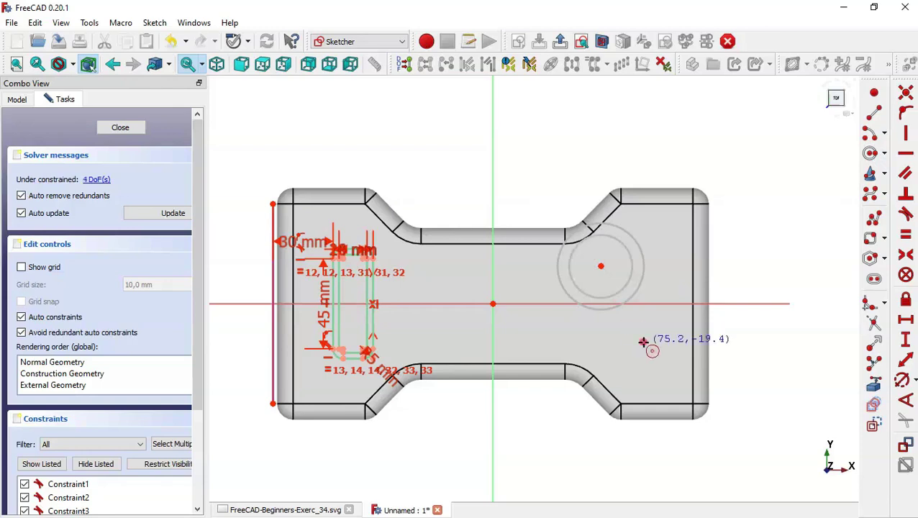
- Draw a second pair of concentric circles centred at about (75, -19), with the outer one overlapping the upper pair's outer circle
{"action": "left_click", "coordinate": [642, 344]}
{"action": "left_click", "coordinate": [669, 368]}
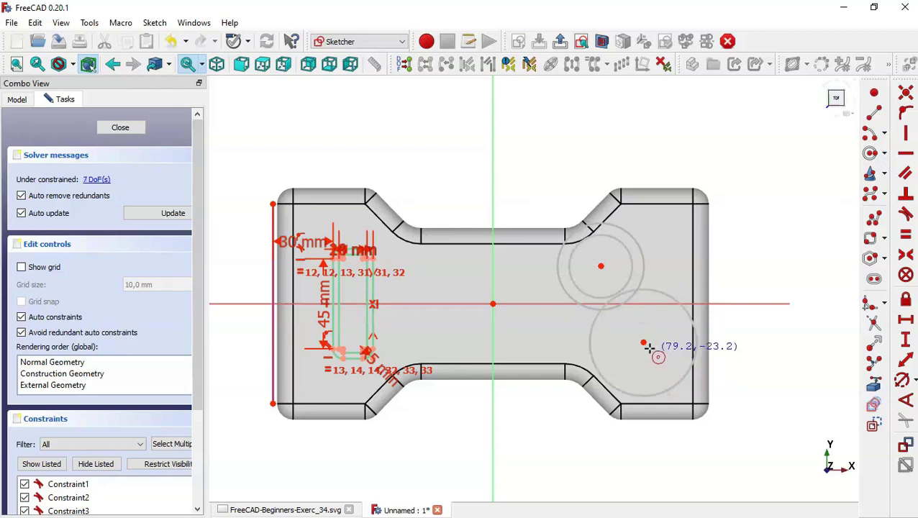
{"action": "left_click", "coordinate": [643, 342]}
{"action": "left_click", "coordinate": [670, 379]}
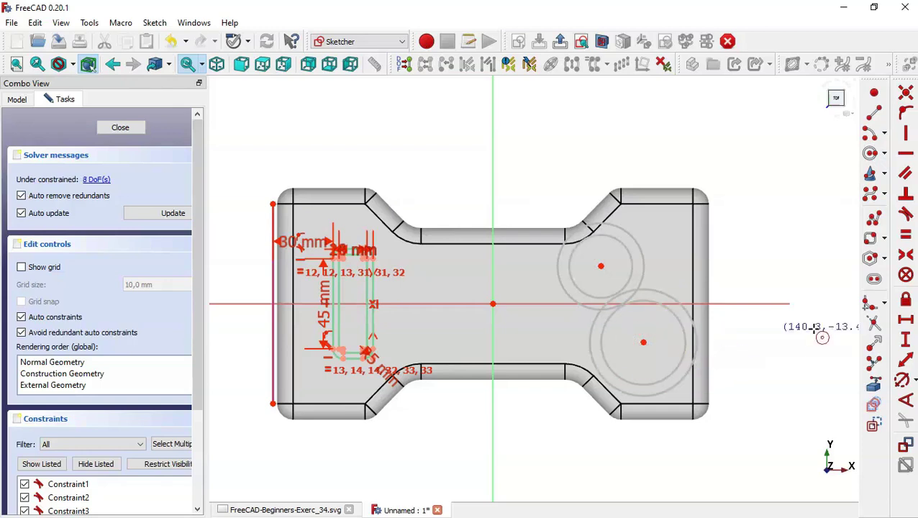
- Trim the overlapping arcs between the two outer circles so they form one continuous outline
{"action": "left_click", "coordinate": [875, 326]}
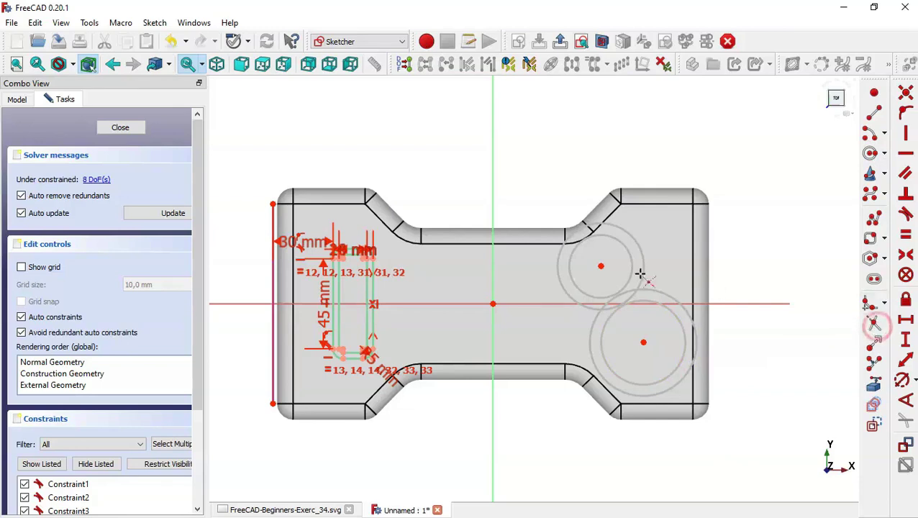
{"action": "right_click", "coordinate": [617, 311]}
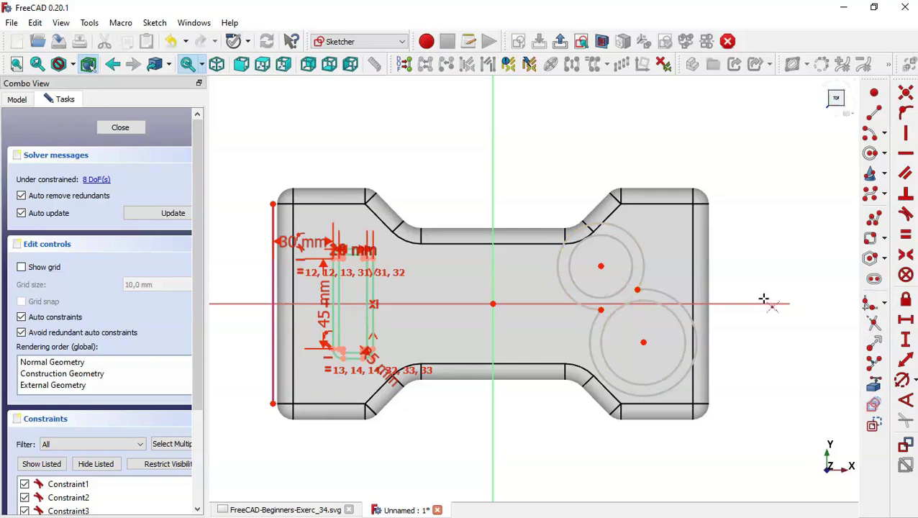
{"action": "key", "text": "Escape"}
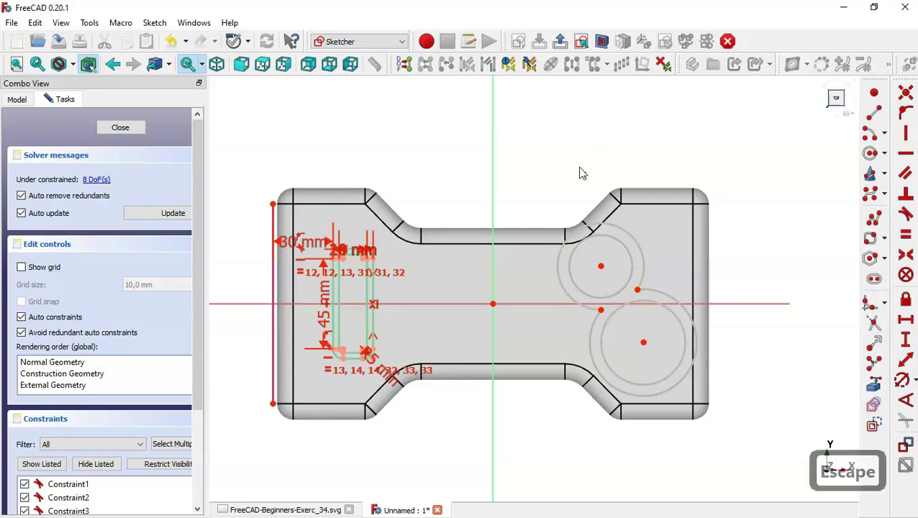
- Check the boss sizes in the reference drawing and set the inner circle diameters to 20 mm (upper) and 25 mm (lower)
{"action": "left_click", "coordinate": [297, 510]}
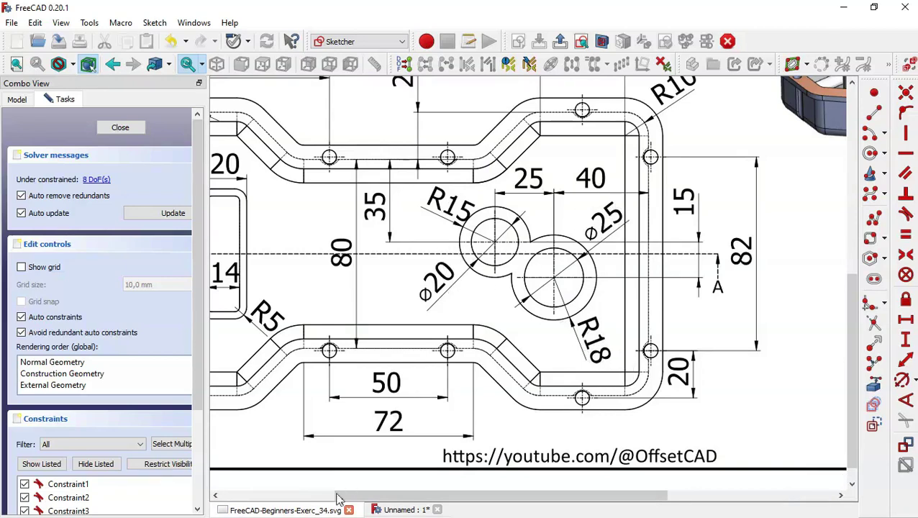
{"action": "left_click", "coordinate": [396, 510]}
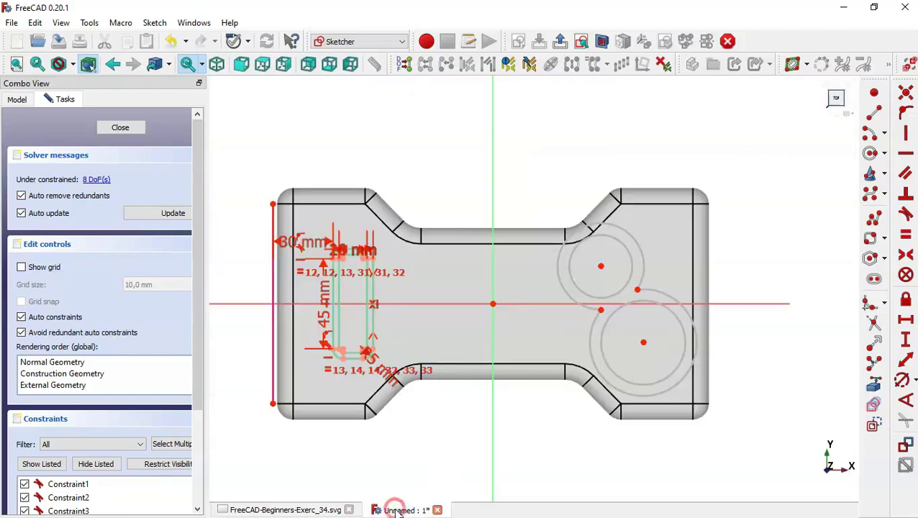
{"action": "left_click", "coordinate": [902, 380]}
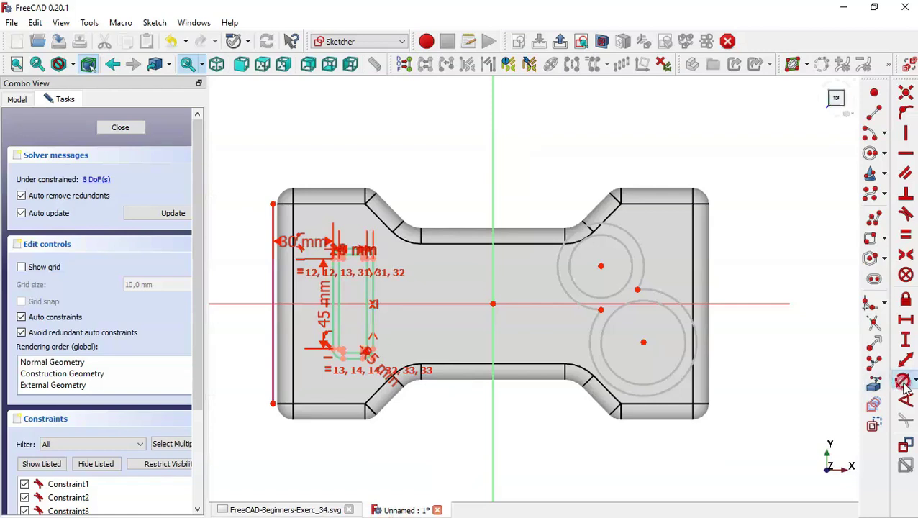
{"action": "left_click", "coordinate": [618, 293]}
{"action": "type", "text": "20"}
{"action": "key", "text": "Return"}
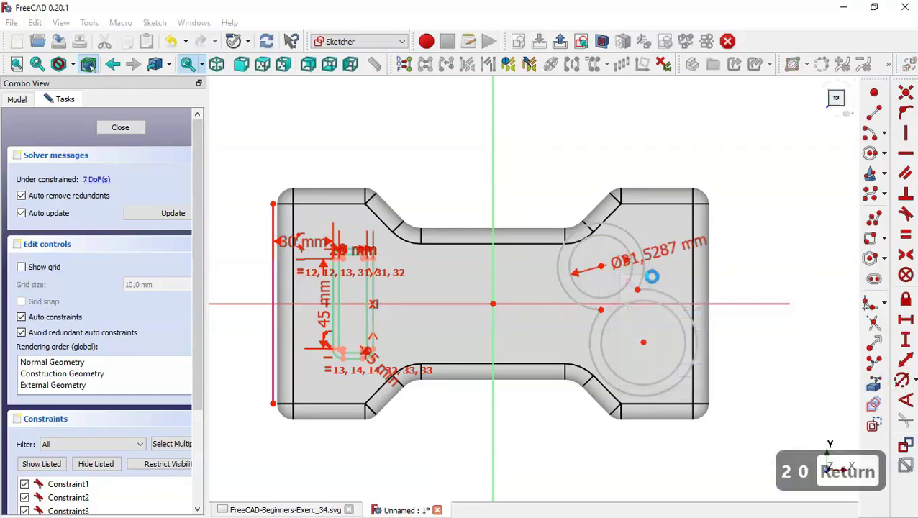
{"action": "left_click", "coordinate": [670, 309]}
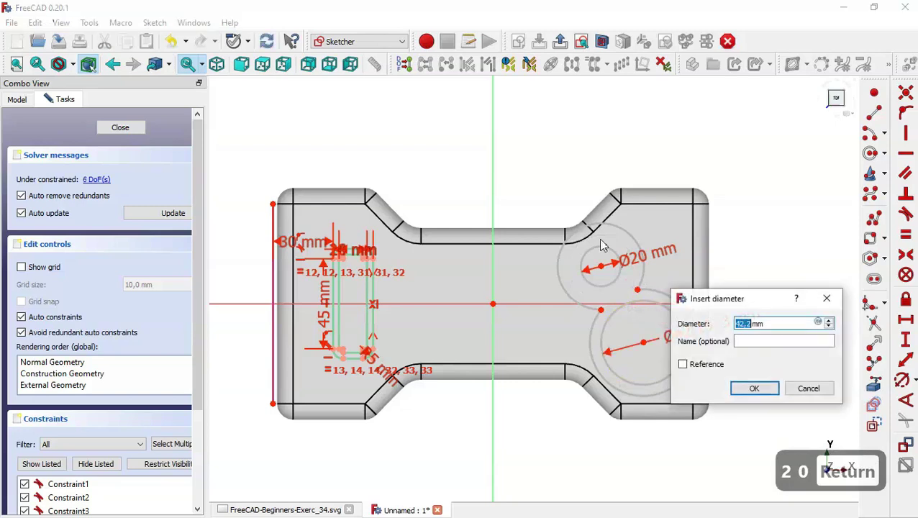
{"action": "type", "text": "25"}
{"action": "key", "text": "Return"}
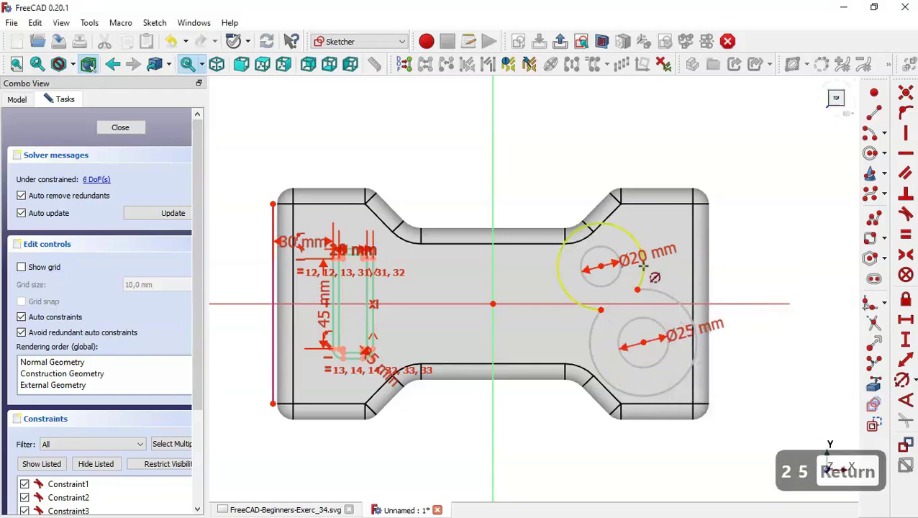
- Set the radius of the upper outer arc to 15 mm and of the lower outer arc to 18 mm
{"action": "left_click", "coordinate": [632, 235]}
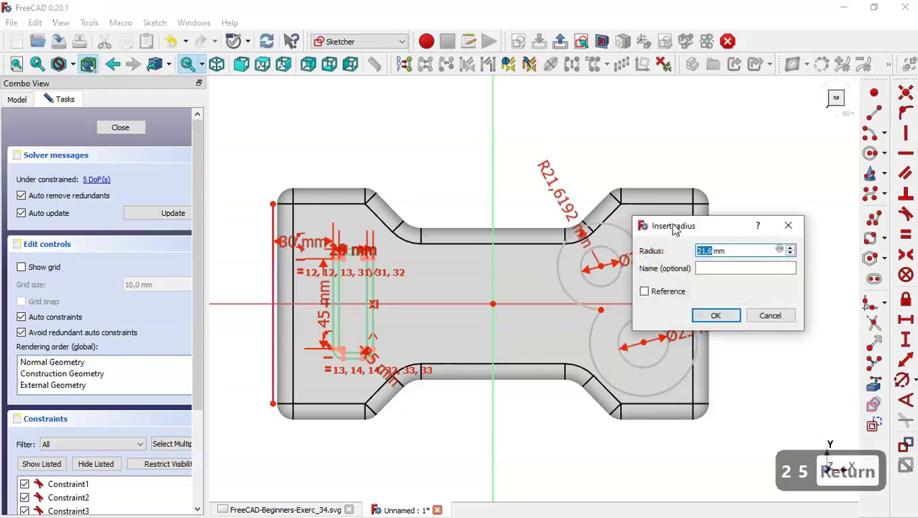
{"action": "type", "text": "15"}
{"action": "key", "text": "Return"}
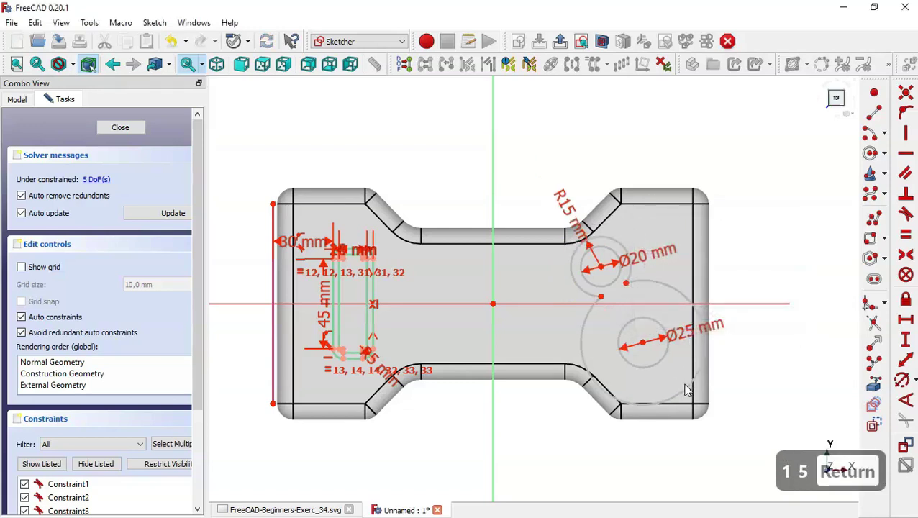
{"action": "left_click", "coordinate": [689, 382]}
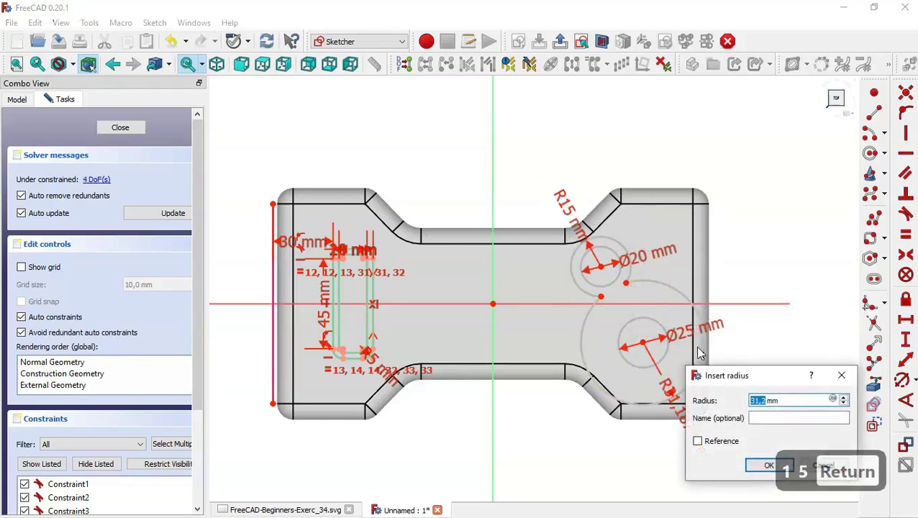
{"action": "type", "text": "18"}
{"action": "key", "text": "Return"}
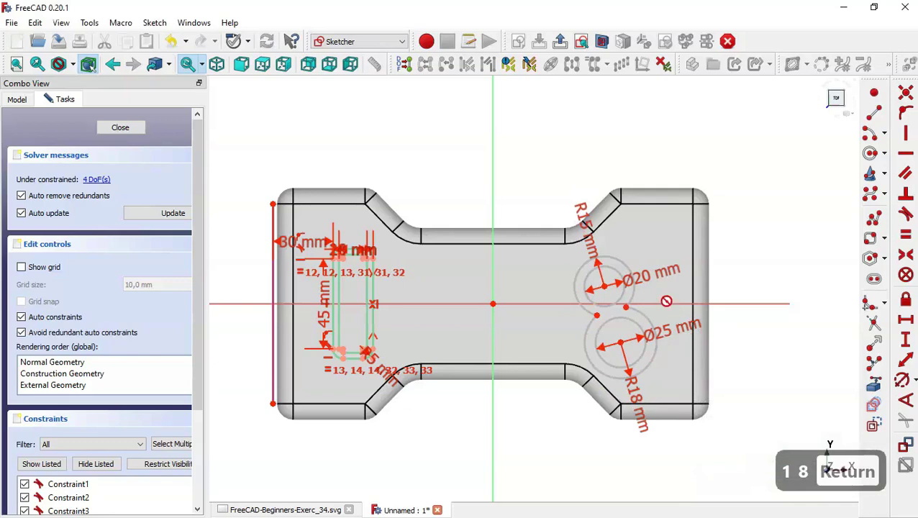
- Using section view, project the cover's upper middle outer edge and straight right outer edge as external geometry
{"action": "scroll", "coordinate": [666, 301], "scroll_direction": "up", "scroll_amount": 2}
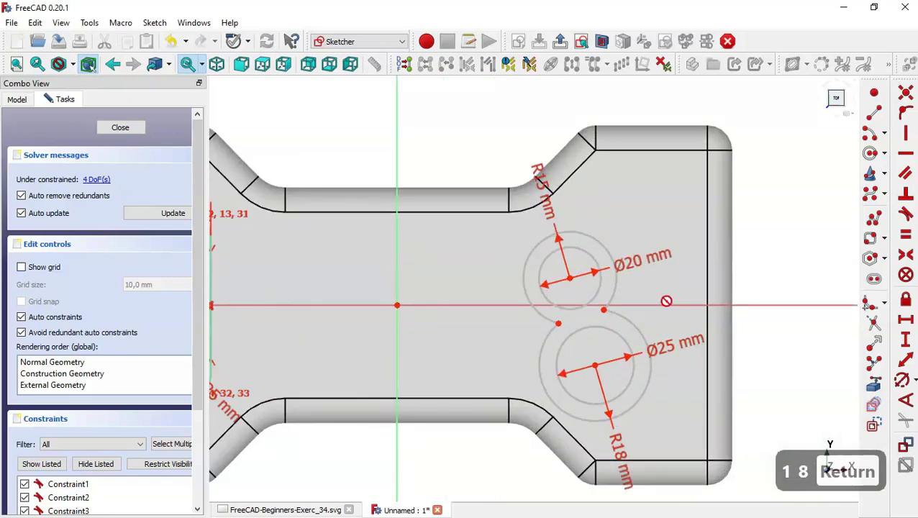
{"action": "scroll", "coordinate": [665, 302], "scroll_direction": "down", "scroll_amount": 1}
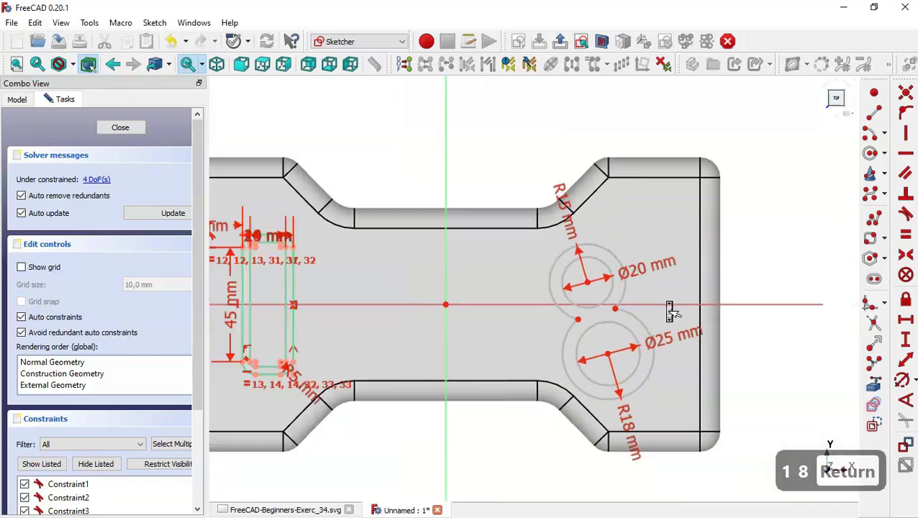
{"action": "left_click", "coordinate": [603, 42]}
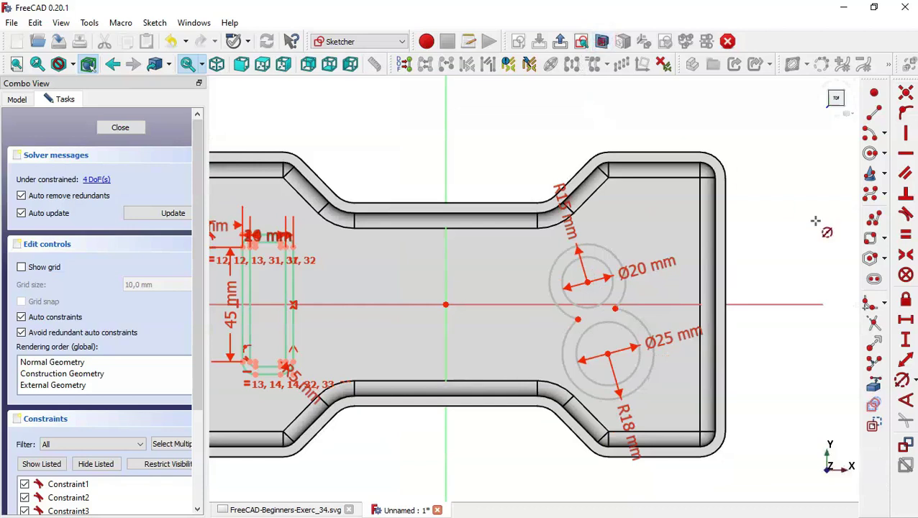
{"action": "left_click", "coordinate": [876, 386]}
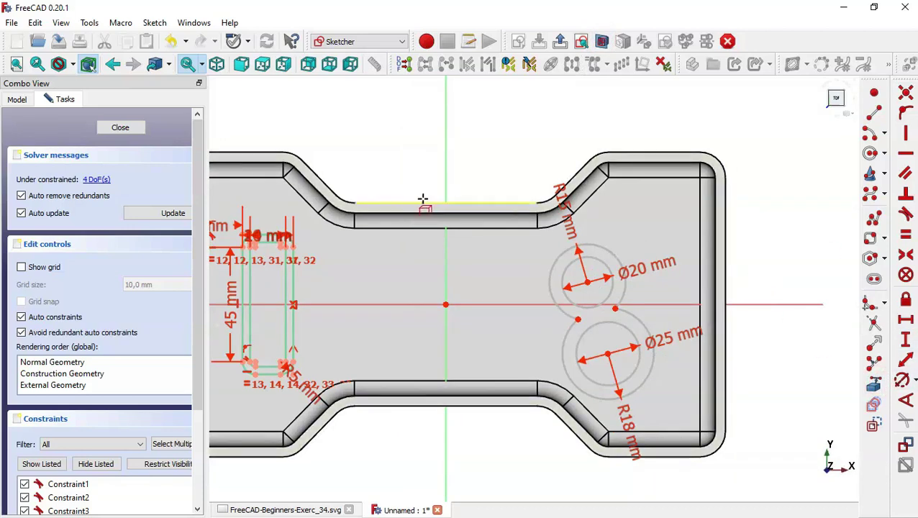
{"action": "left_click", "coordinate": [470, 201]}
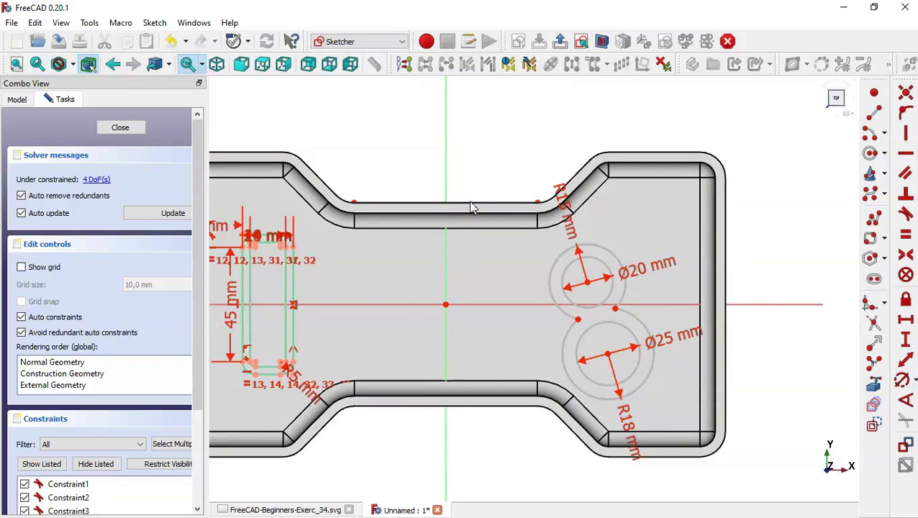
{"action": "left_click", "coordinate": [729, 267]}
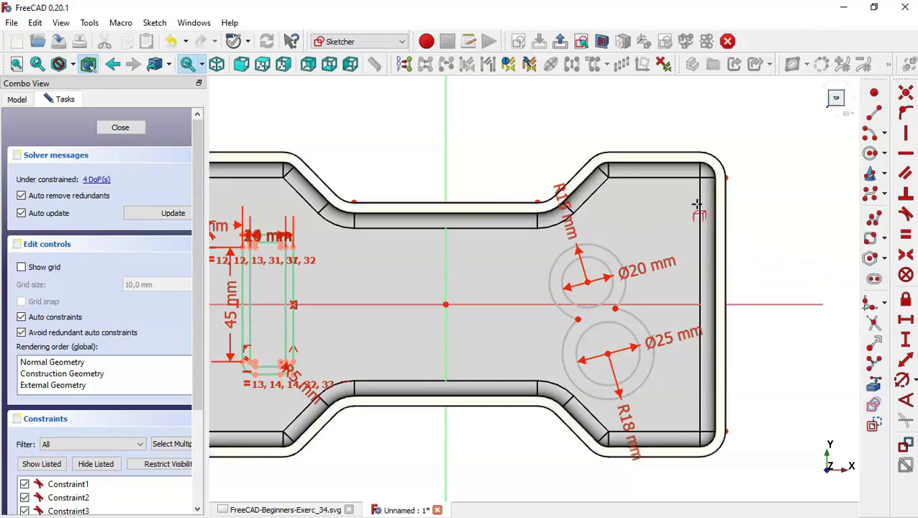
{"action": "left_click", "coordinate": [603, 42]}
{"action": "key", "text": "Escape"}
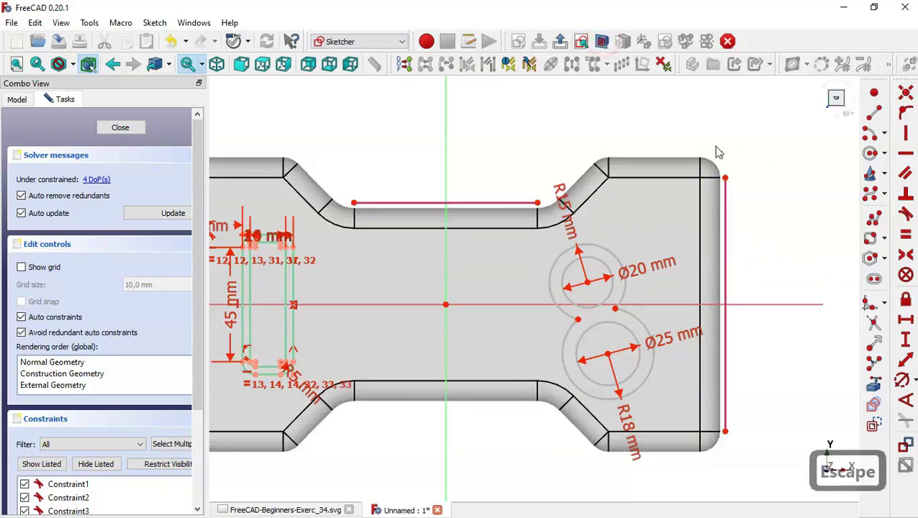
- Review the boss positions in the reference drawing and set the vertical distance between the two boss centres to 15 mm
{"action": "left_click", "coordinate": [295, 511]}
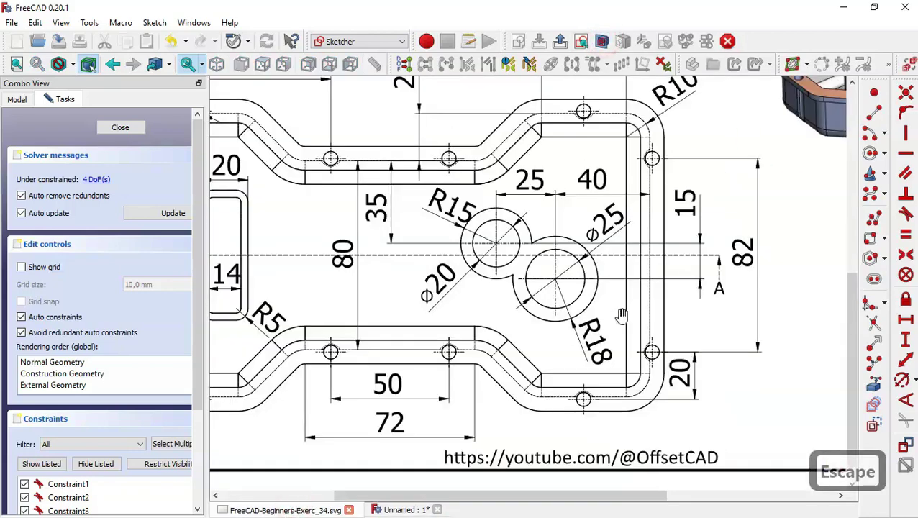
{"action": "left_click_drag", "start_coordinate": [796, 252], "coordinate": [785, 294]}
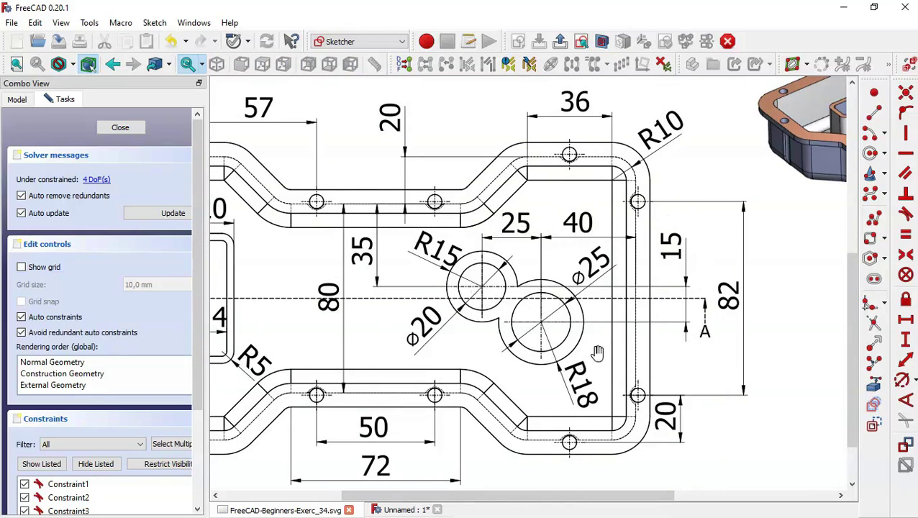
{"action": "left_click", "coordinate": [403, 509]}
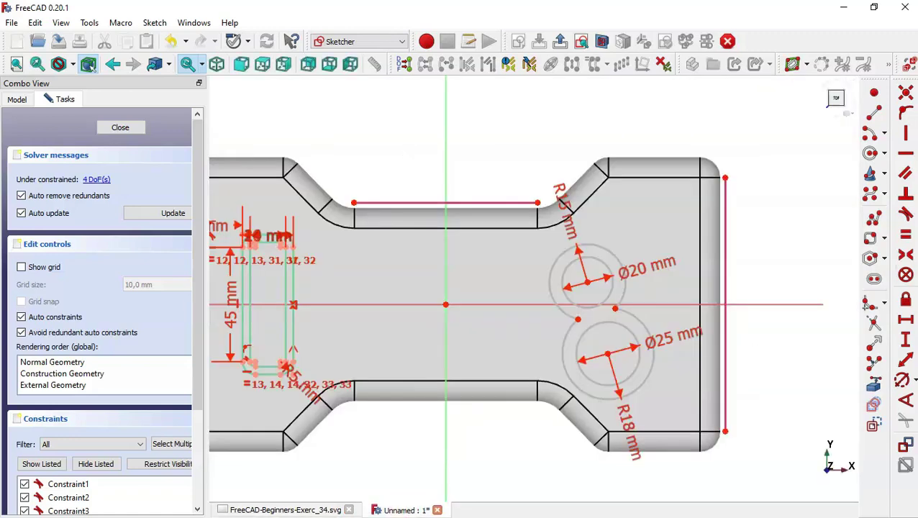
{"action": "left_click", "coordinate": [905, 338]}
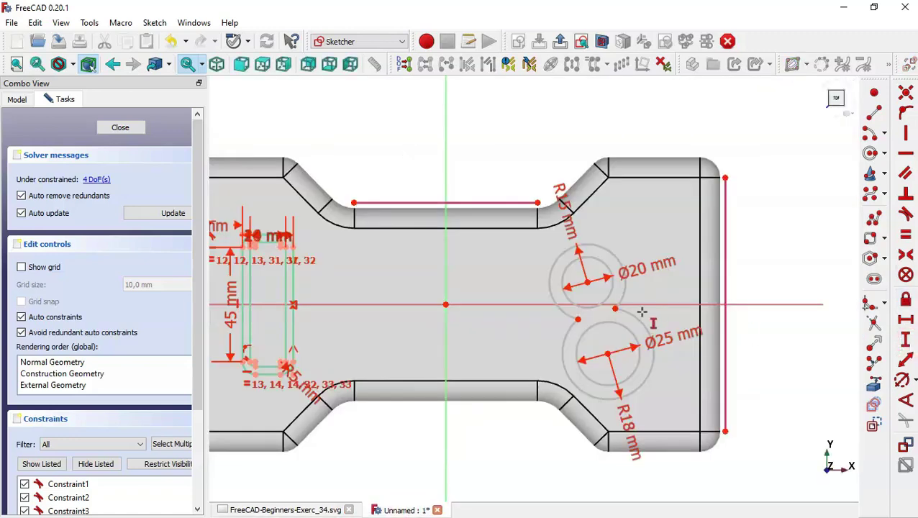
{"action": "left_click", "coordinate": [587, 282]}
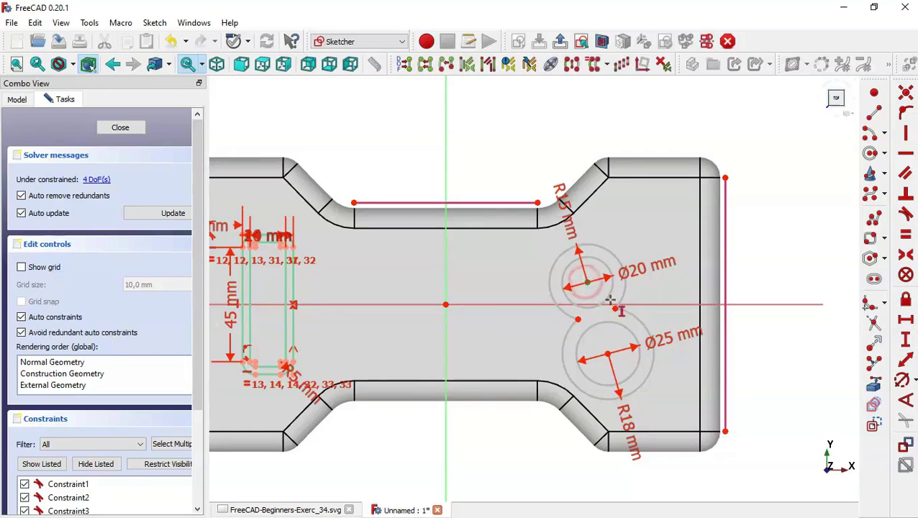
{"action": "left_click", "coordinate": [606, 352]}
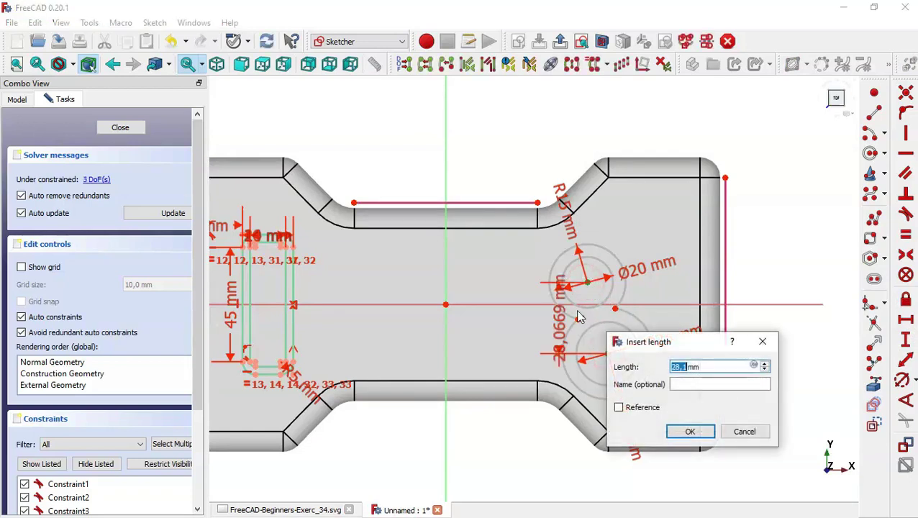
{"action": "type", "text": "15"}
{"action": "key", "text": "Return"}
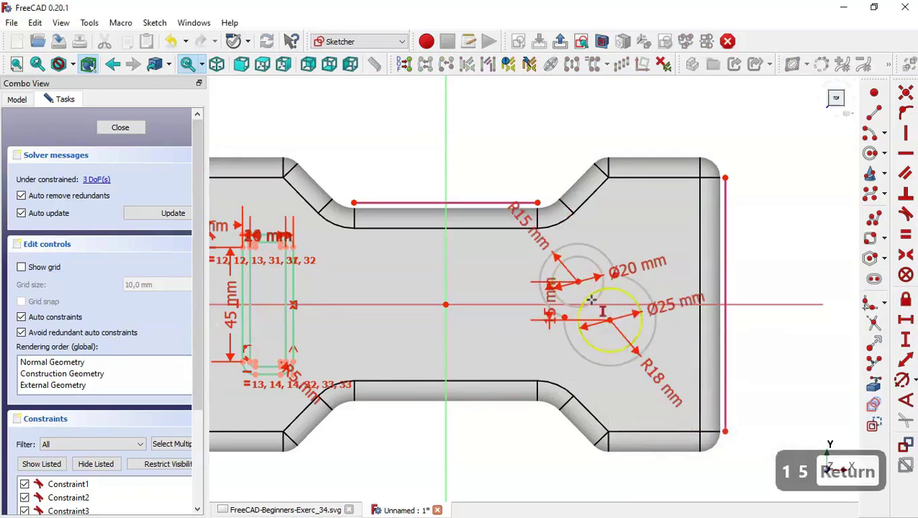
- Set the vertical distance from the projected upper middle edge to the upper boss's centre to 35 mm
{"action": "left_click", "coordinate": [578, 282]}
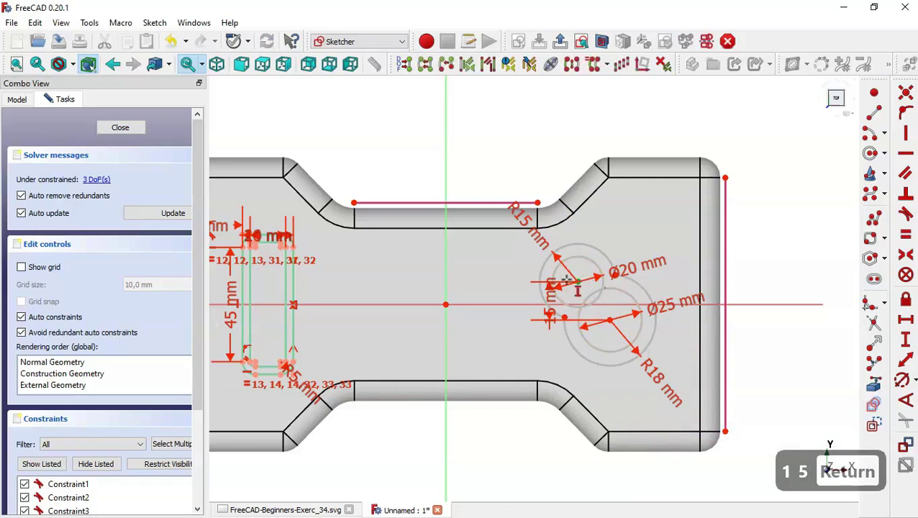
{"action": "left_click", "coordinate": [537, 203]}
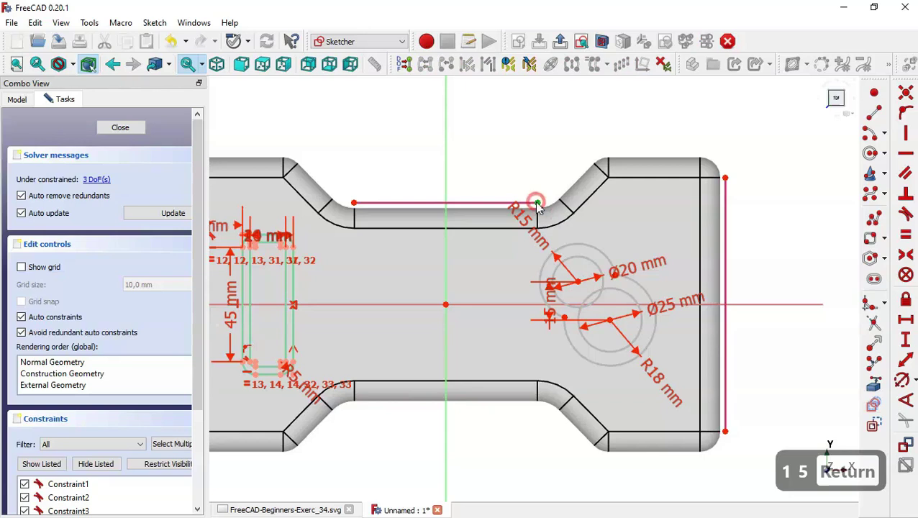
{"action": "left_click", "coordinate": [577, 282]}
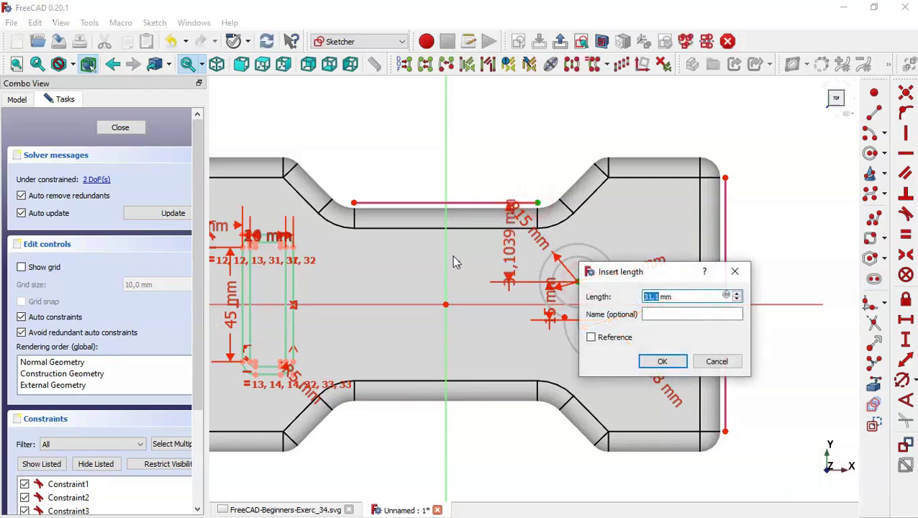
{"action": "type", "text": "35"}
{"action": "key", "text": "Return"}
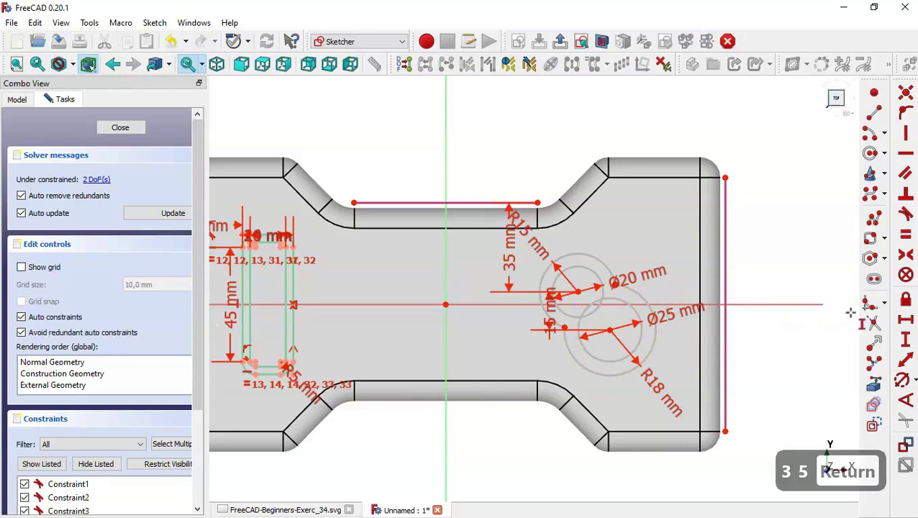
- Set the horizontal distance between the two boss centres to 25 mm
{"action": "left_click", "coordinate": [910, 321]}
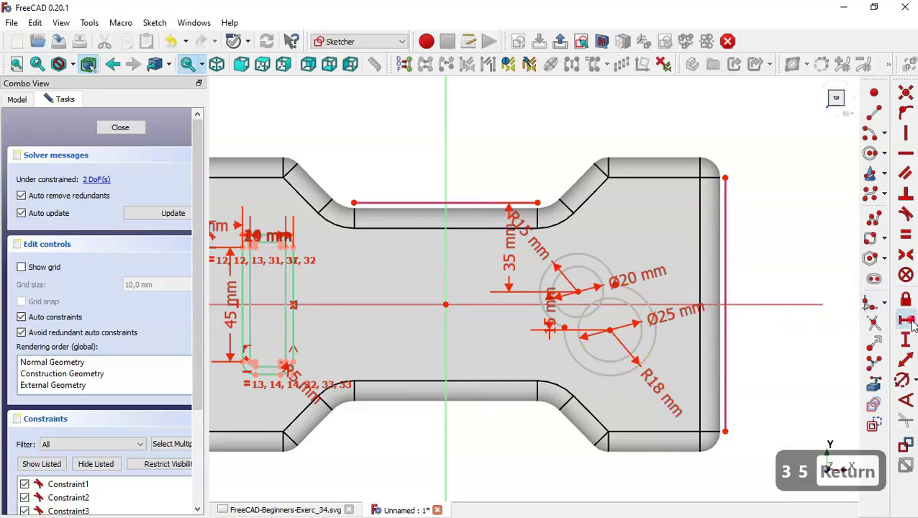
{"action": "left_click", "coordinate": [578, 291]}
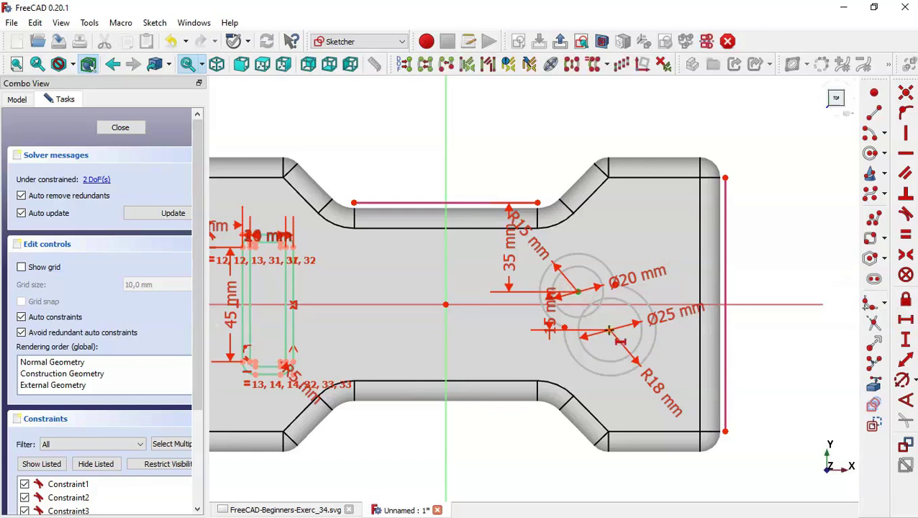
{"action": "left_click", "coordinate": [609, 330]}
{"action": "type", "text": "25"}
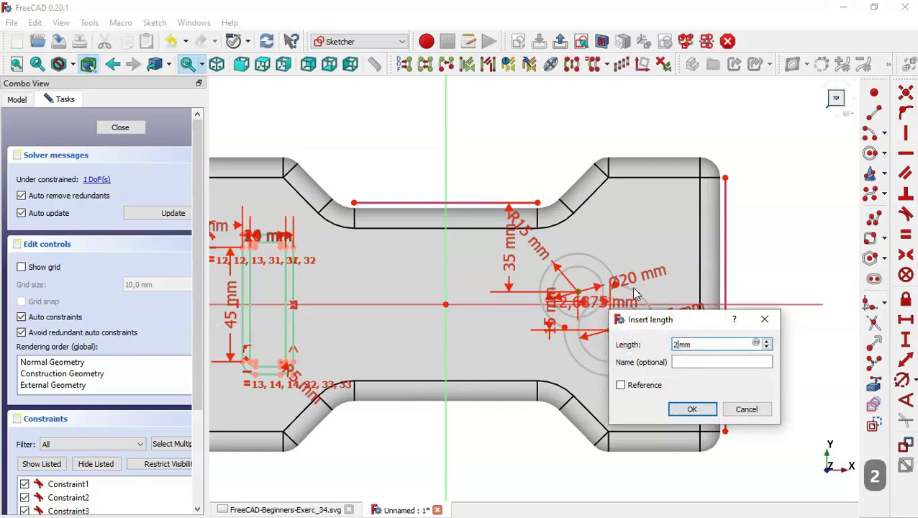
{"action": "key", "text": "Return"}
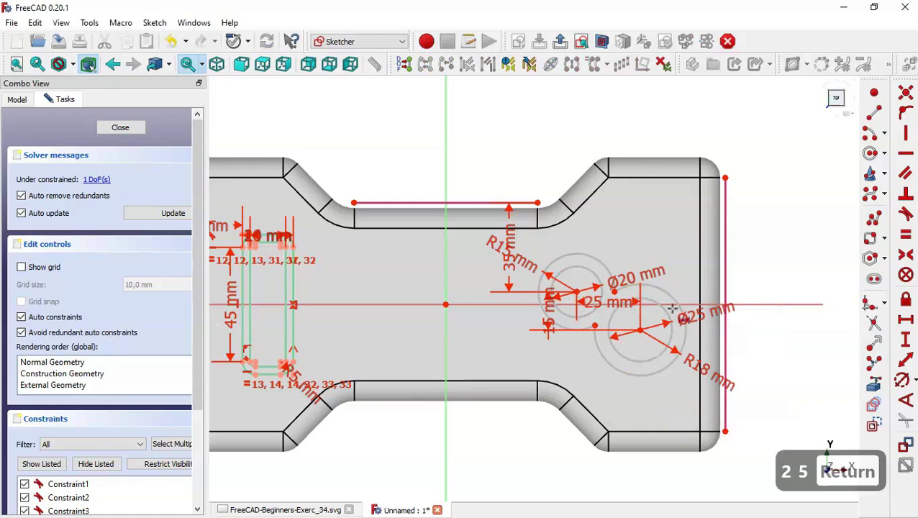
- Set the horizontal distance from the lower boss's centre to the projected right outer edge to 40 mm
{"action": "right_click", "coordinate": [640, 331]}
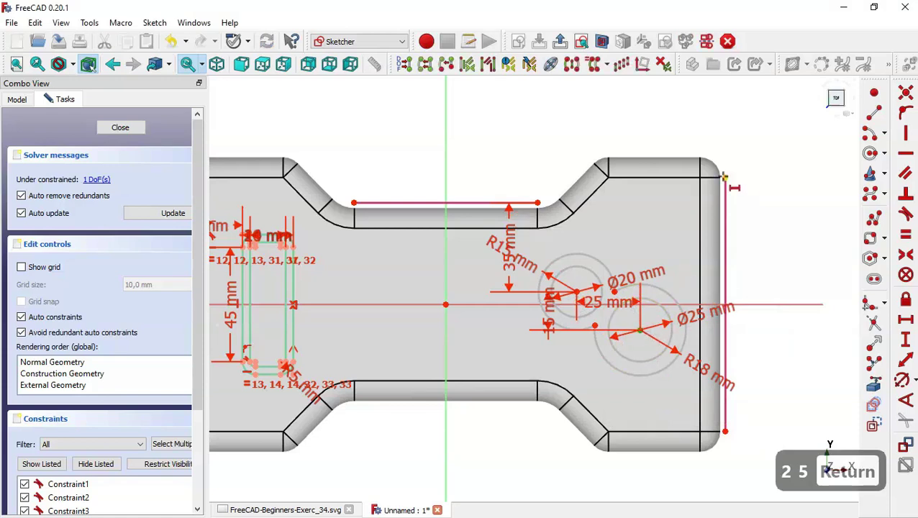
{"action": "left_click", "coordinate": [723, 175]}
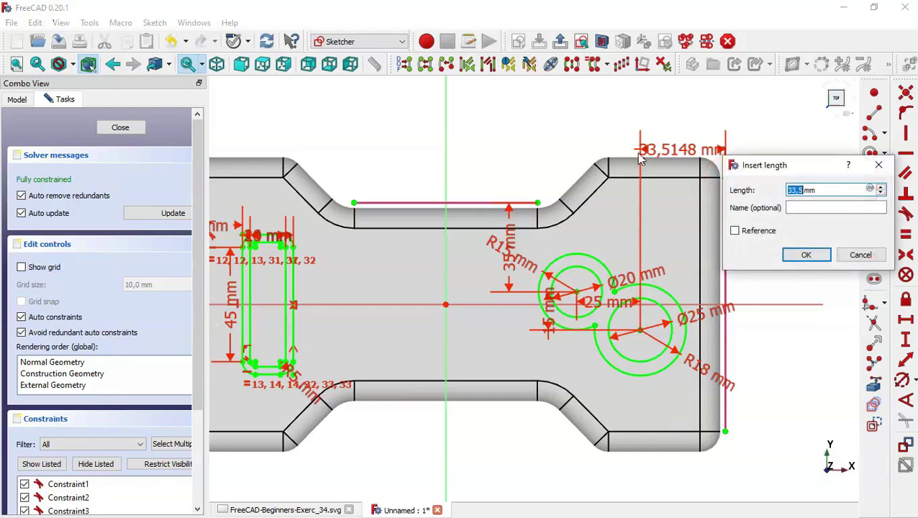
{"action": "type", "text": "40"}
{"action": "key", "text": "Return"}
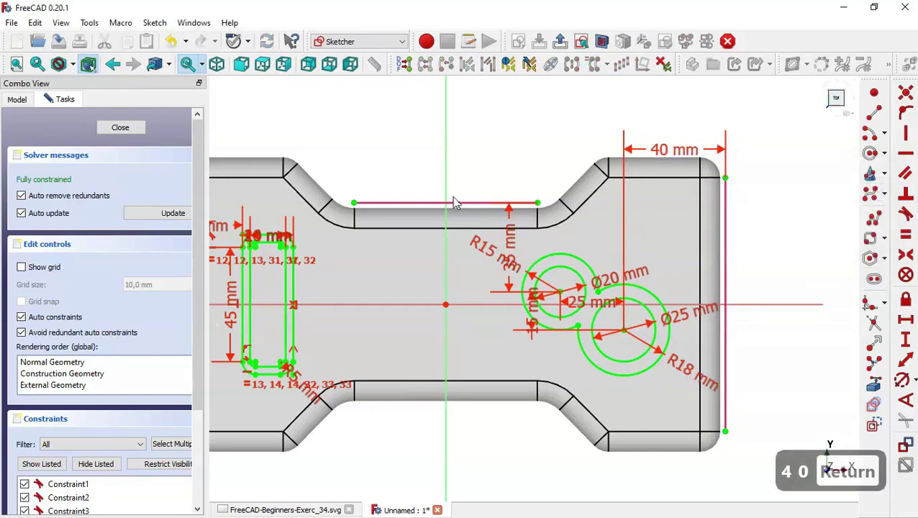
- Close the boss sketch and pad it up to the top rim face of the cover's walls
{"action": "left_click", "coordinate": [122, 126]}
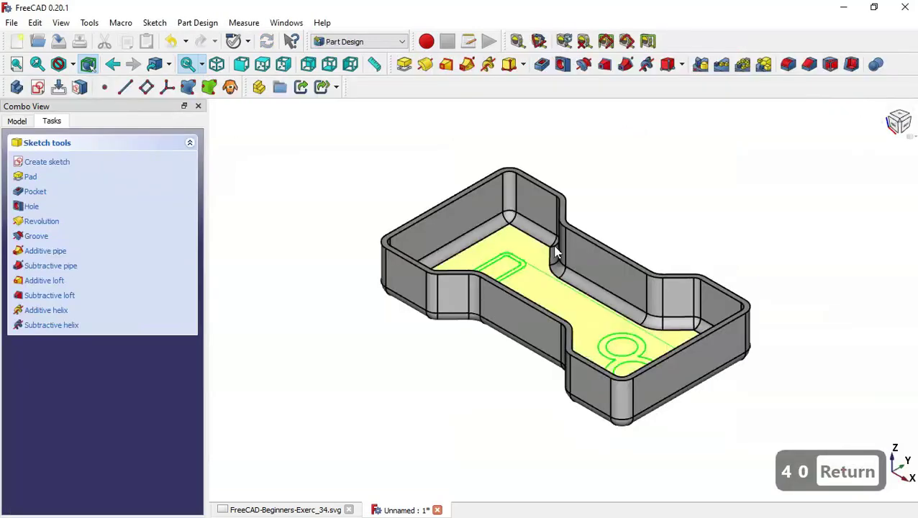
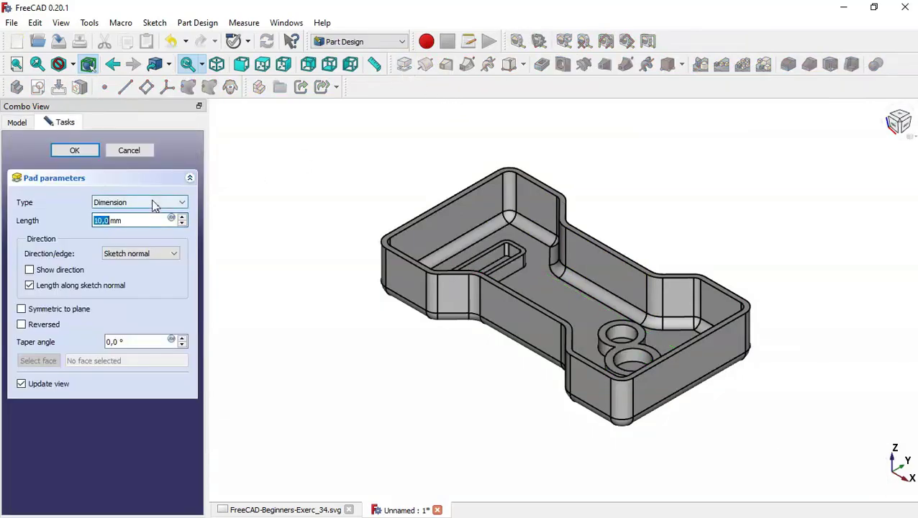
{"action": "left_click", "coordinate": [153, 203]}
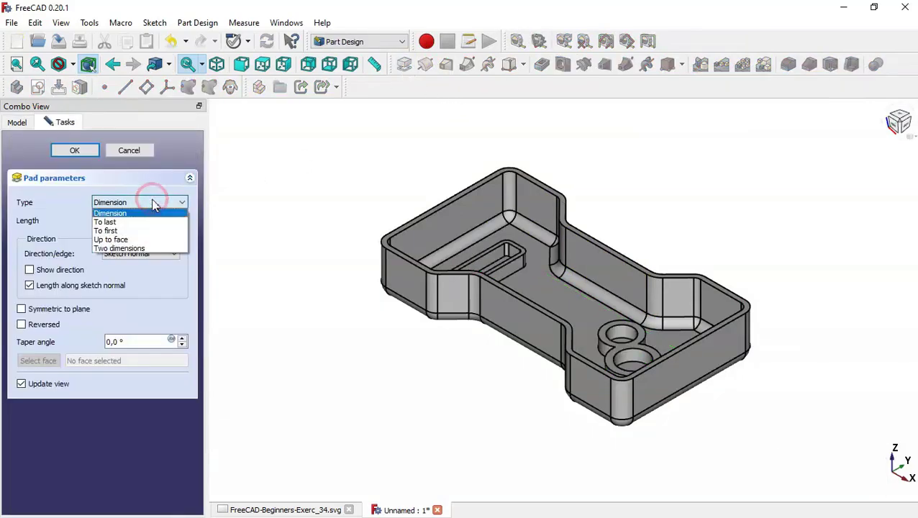
{"action": "left_click", "coordinate": [144, 244]}
{"action": "scroll", "coordinate": [785, 346], "scroll_direction": "up", "scroll_amount": 5}
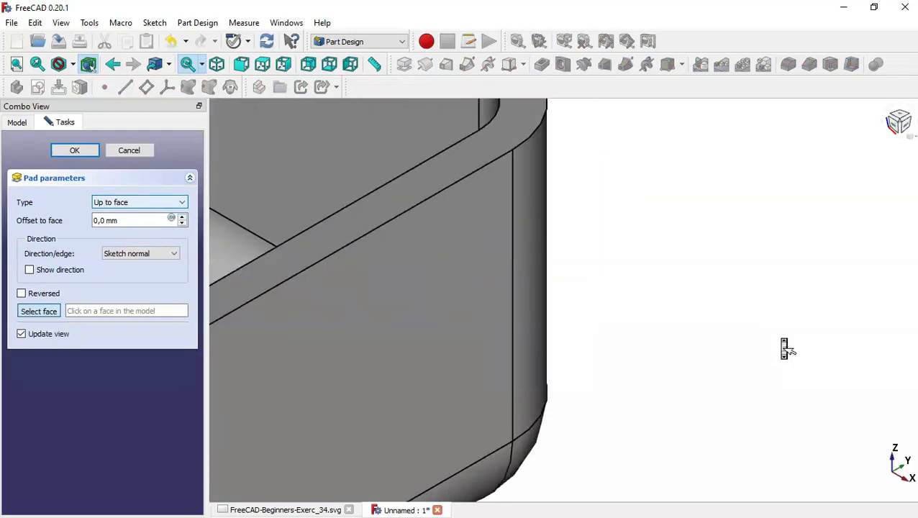
{"action": "left_click", "coordinate": [513, 131]}
{"action": "scroll", "coordinate": [817, 283], "scroll_direction": "down", "scroll_amount": 5}
{"action": "scroll", "coordinate": [829, 338], "scroll_direction": "down", "scroll_amount": 2}
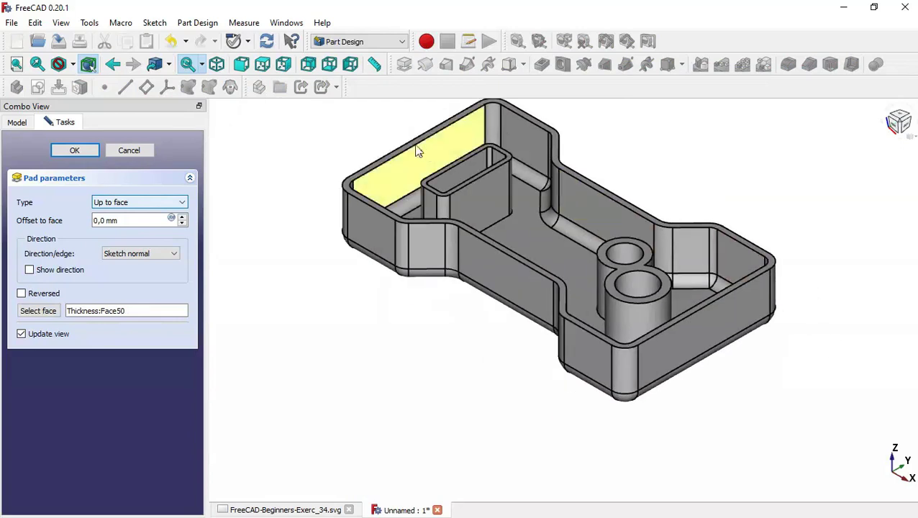
{"action": "left_click", "coordinate": [74, 150]}
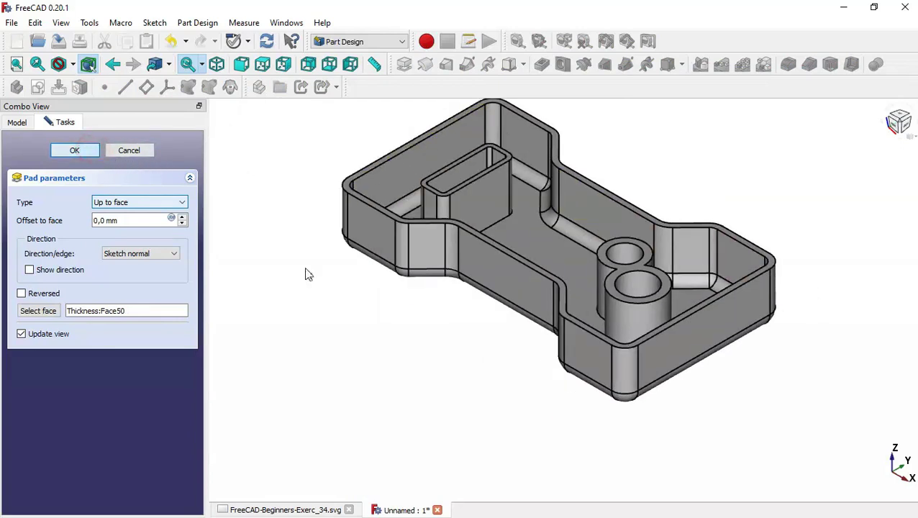
{"action": "key", "text": "Home"}
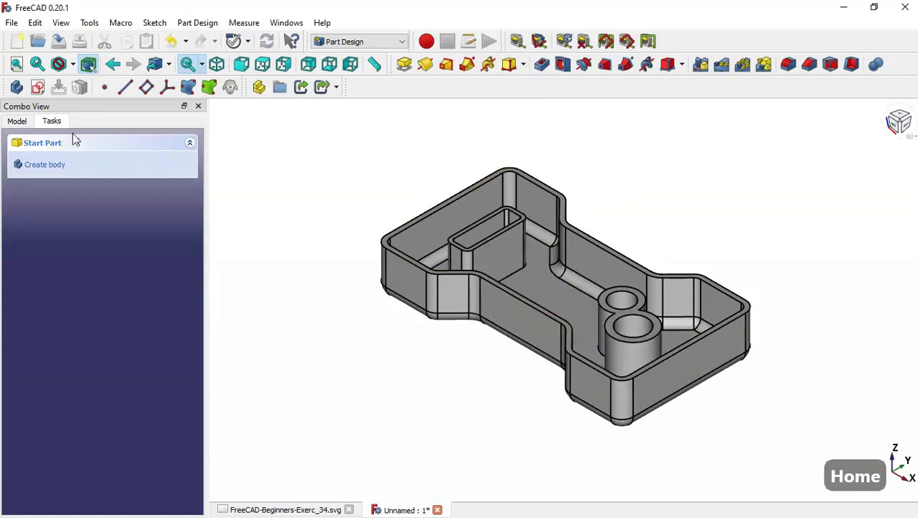
- Create a new sketch on the YZ plane and show the cover cut open in section view
{"action": "left_click", "coordinate": [39, 88]}
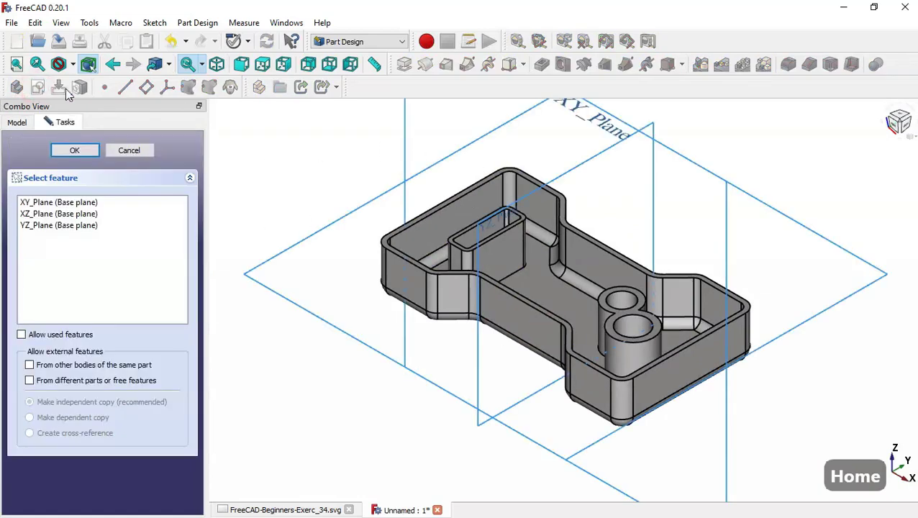
{"action": "left_click", "coordinate": [506, 216]}
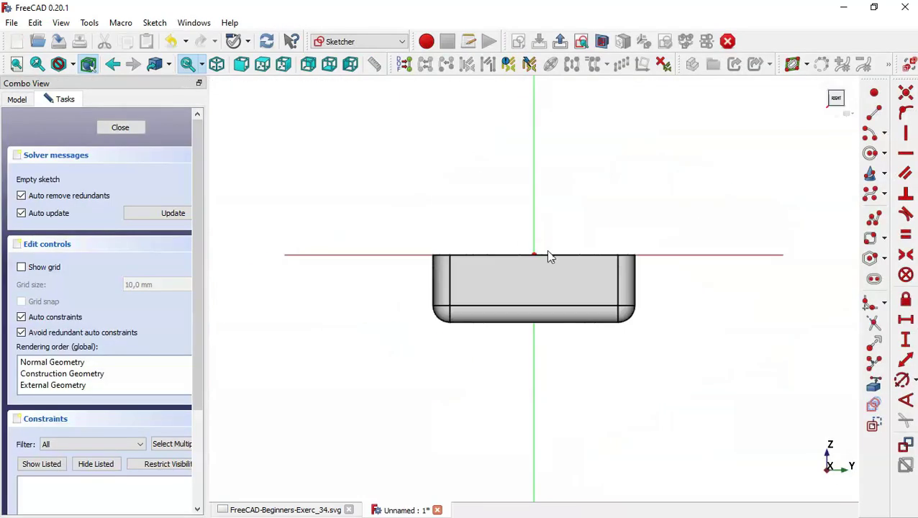
{"action": "scroll", "coordinate": [551, 234], "scroll_direction": "up", "scroll_amount": 5}
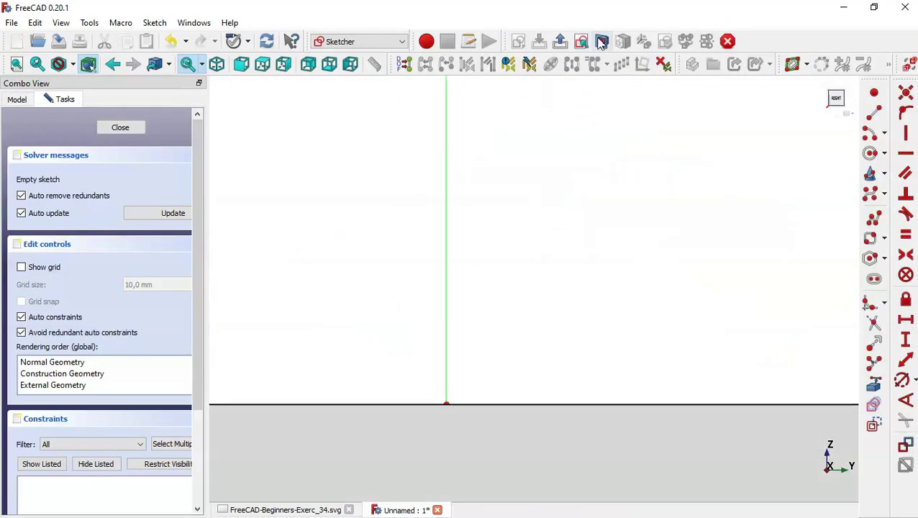
{"action": "scroll", "coordinate": [687, 251], "scroll_direction": "down", "scroll_amount": 5}
{"action": "scroll", "coordinate": [576, 280], "scroll_direction": "up", "scroll_amount": 2}
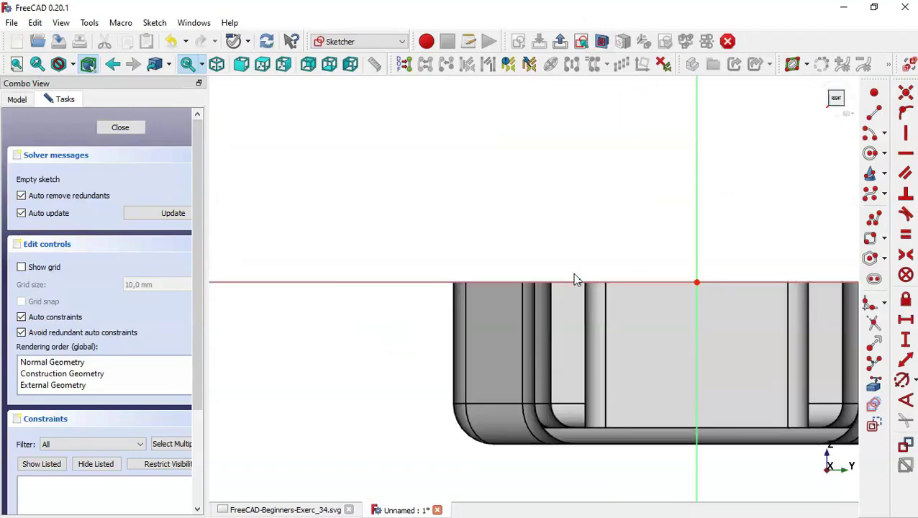
{"action": "scroll", "coordinate": [575, 279], "scroll_direction": "up", "scroll_amount": 1}
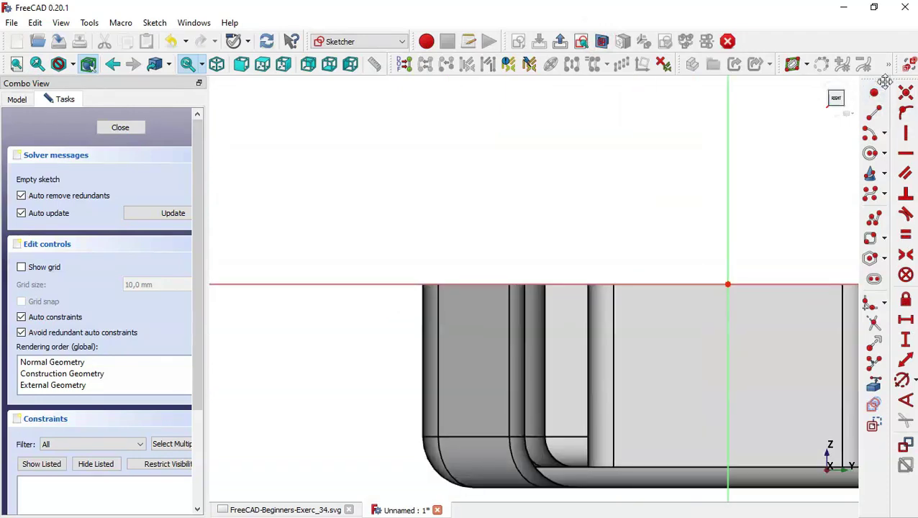
- Sketch a rectangle about 27 by 19 mm across the horizontal axis, beside the vertical axis
{"action": "left_click", "coordinate": [884, 238]}
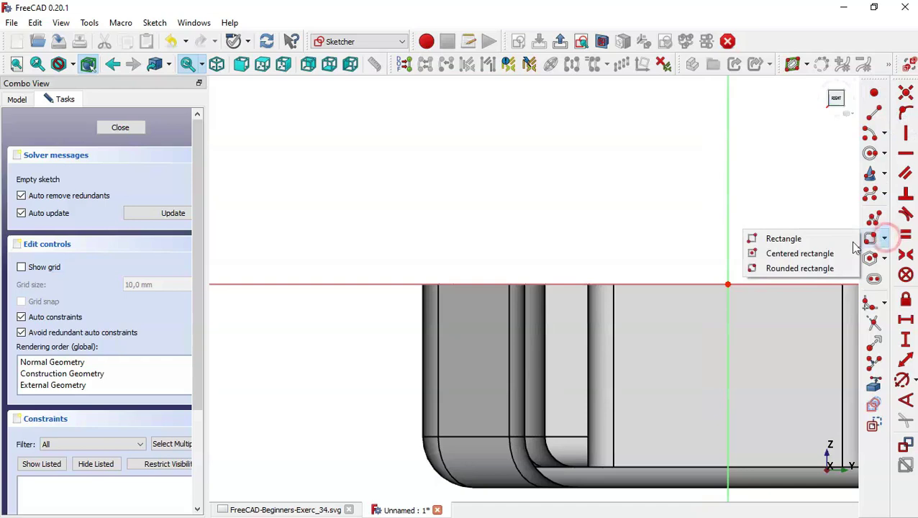
{"action": "left_click", "coordinate": [805, 242]}
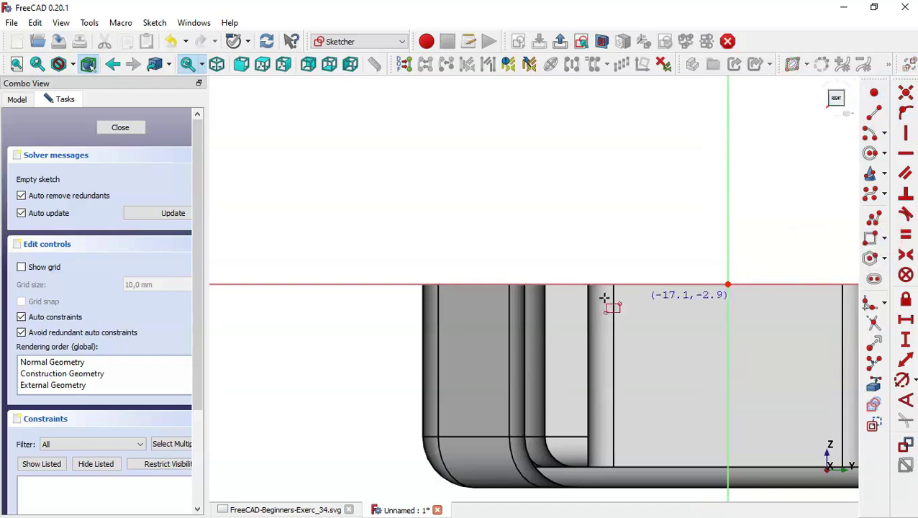
{"action": "left_click", "coordinate": [568, 251]}
{"action": "left_click", "coordinate": [706, 347]}
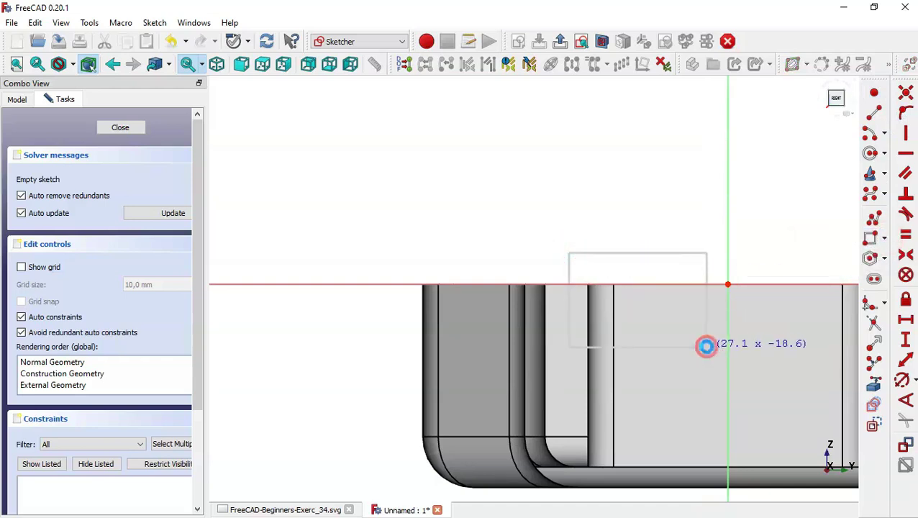
{"action": "key", "text": "Escape"}
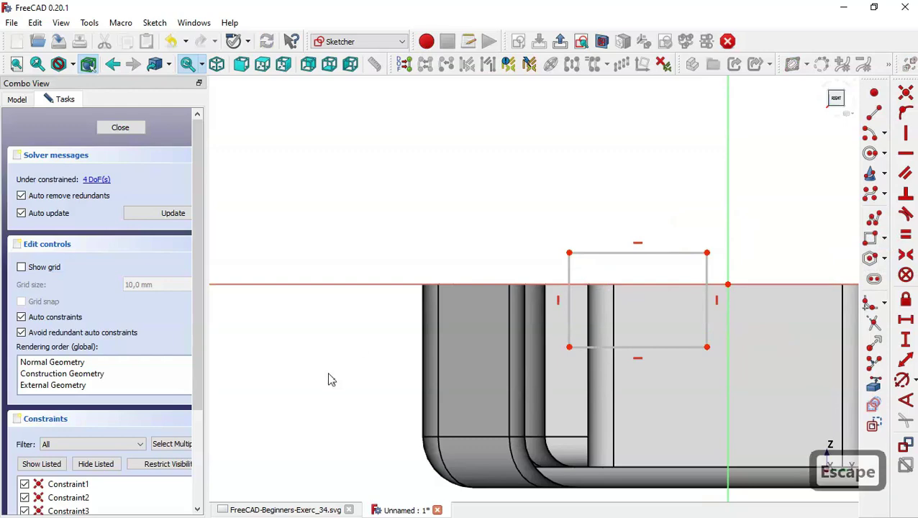
- Examine Section A-A in the reference drawing for the rim flange's thickness, width and height relative to the bosses
{"action": "left_click", "coordinate": [296, 509]}
{"action": "left_click_drag", "start_coordinate": [546, 338], "coordinate": [683, 499]}
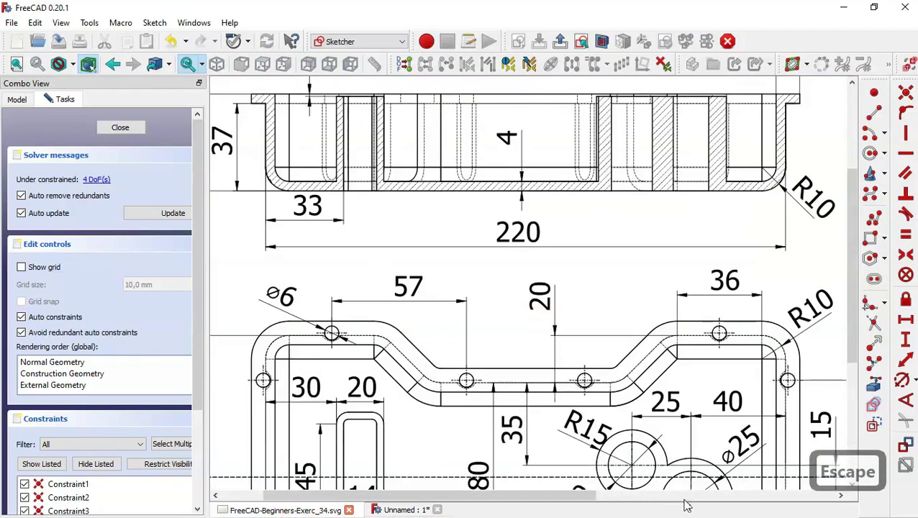
{"action": "left_click_drag", "start_coordinate": [608, 297], "coordinate": [688, 468]}
{"action": "left_click_drag", "start_coordinate": [641, 266], "coordinate": [527, 209]}
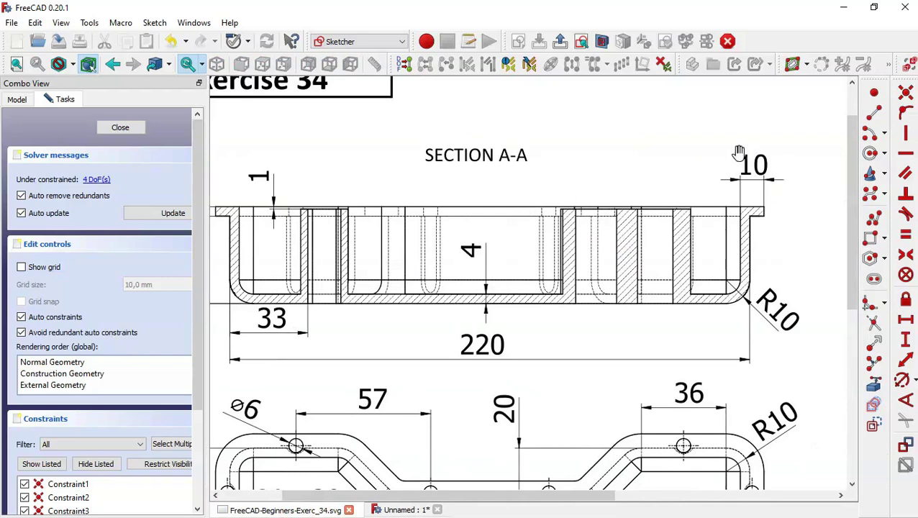
{"action": "left_click_drag", "start_coordinate": [535, 170], "coordinate": [650, 186]}
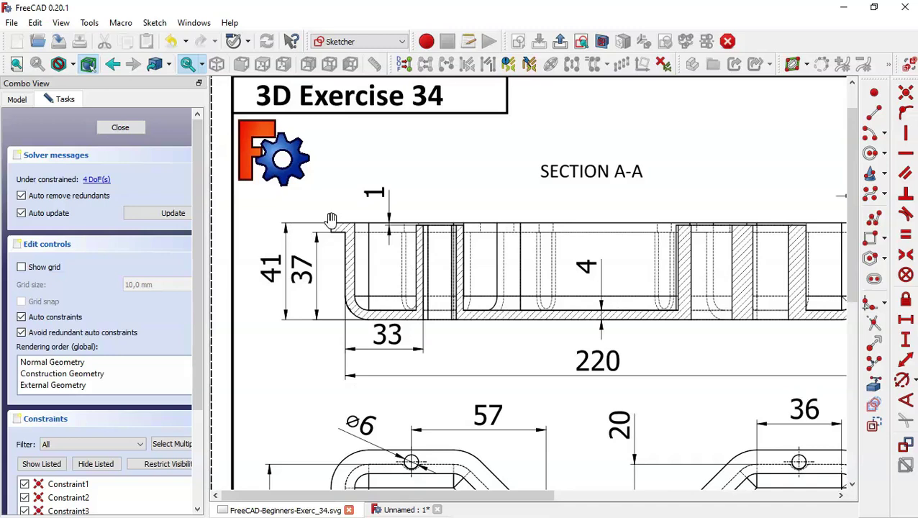
{"action": "left_click_drag", "start_coordinate": [325, 230], "coordinate": [395, 244]}
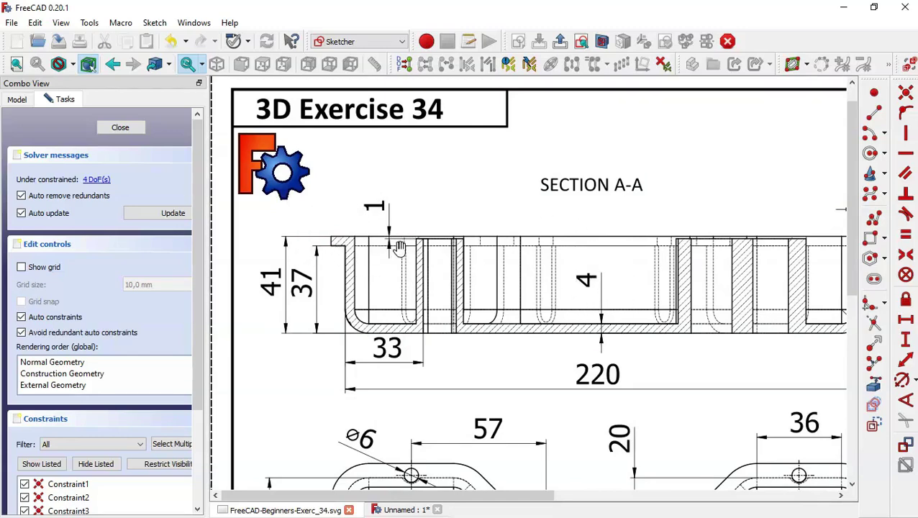
{"action": "scroll", "coordinate": [403, 260], "scroll_direction": "up", "scroll_amount": 1}
{"action": "scroll", "coordinate": [396, 216], "scroll_direction": "up", "scroll_amount": 1}
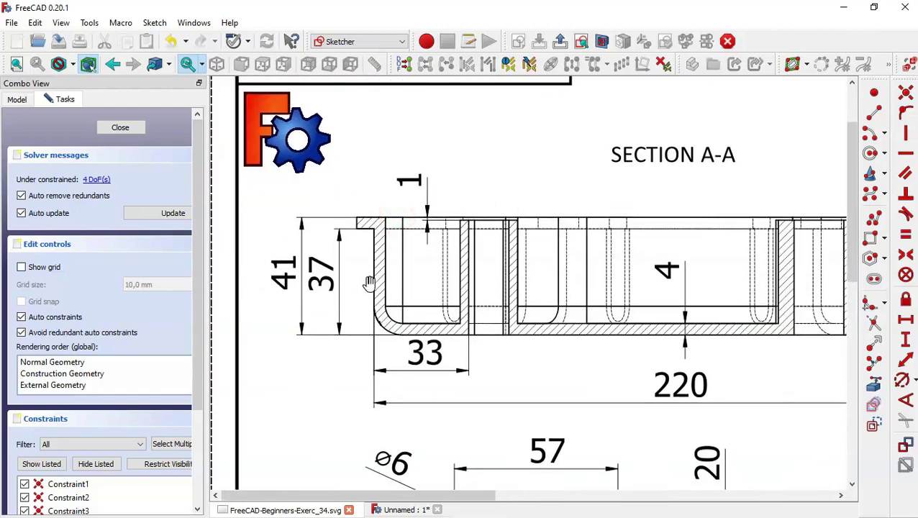
{"action": "left_click", "coordinate": [400, 510]}
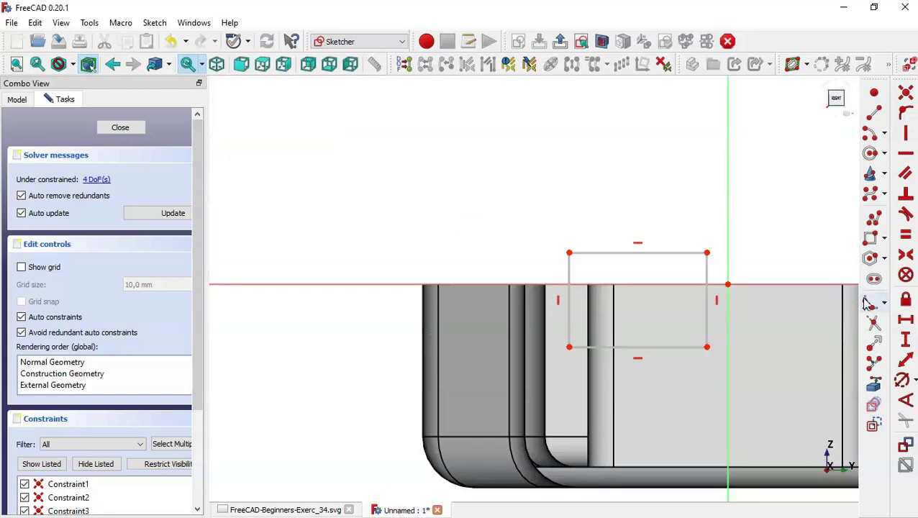
- Set the vertical distance from the rectangle's upper corner to the origin to 1 mm and the rectangle's height to 4 mm
{"action": "left_click", "coordinate": [912, 345]}
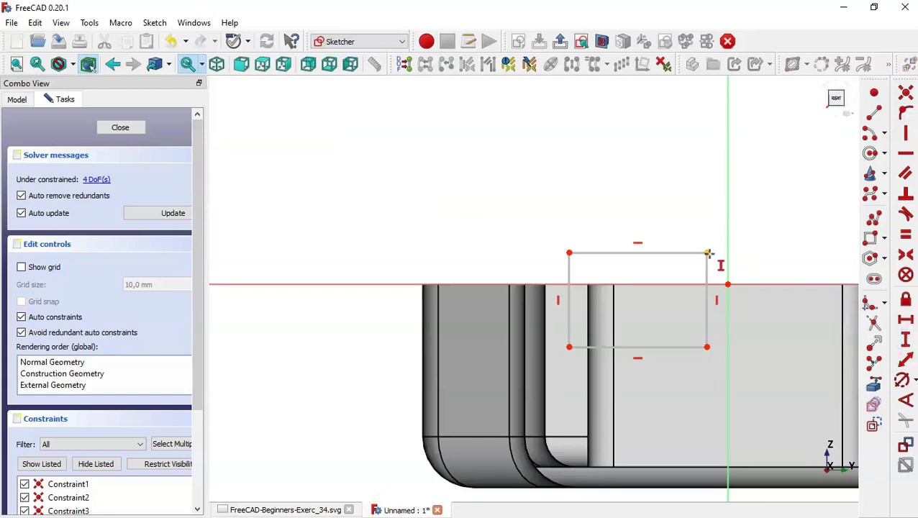
{"action": "left_click", "coordinate": [708, 252]}
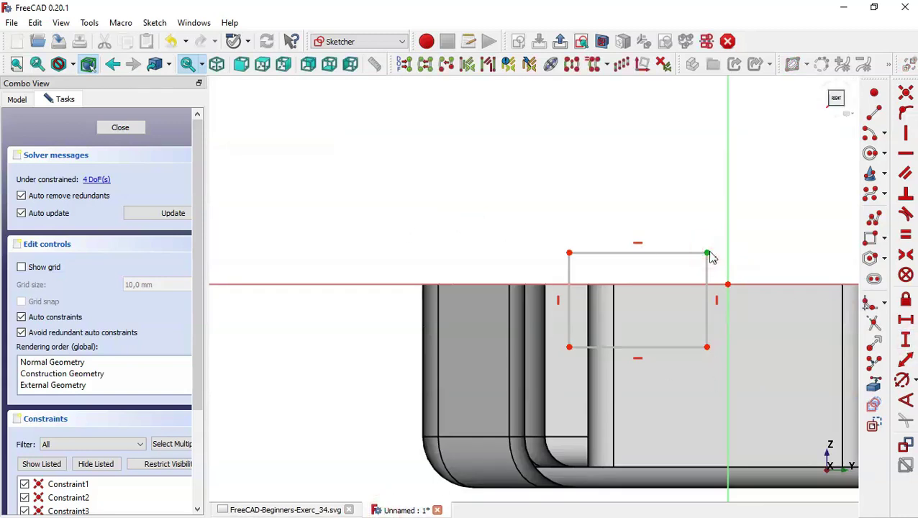
{"action": "left_click", "coordinate": [728, 284]}
{"action": "type", "text": "3"}
{"action": "key", "text": "Return"}
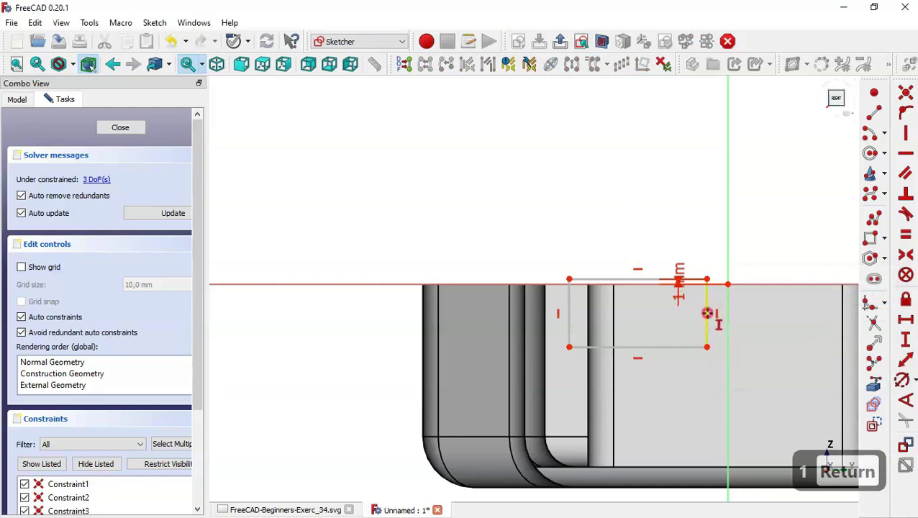
{"action": "left_click", "coordinate": [708, 313]}
{"action": "type", "text": "4"}
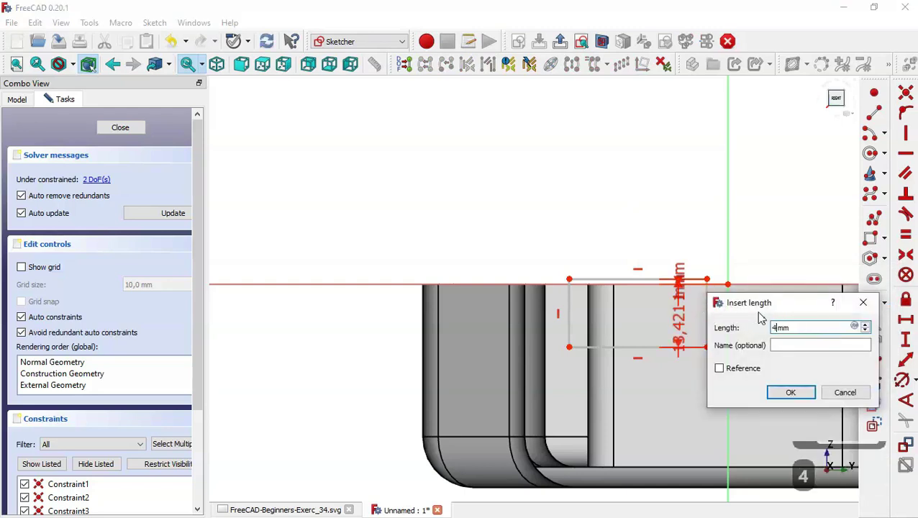
{"action": "key", "text": "Return"}
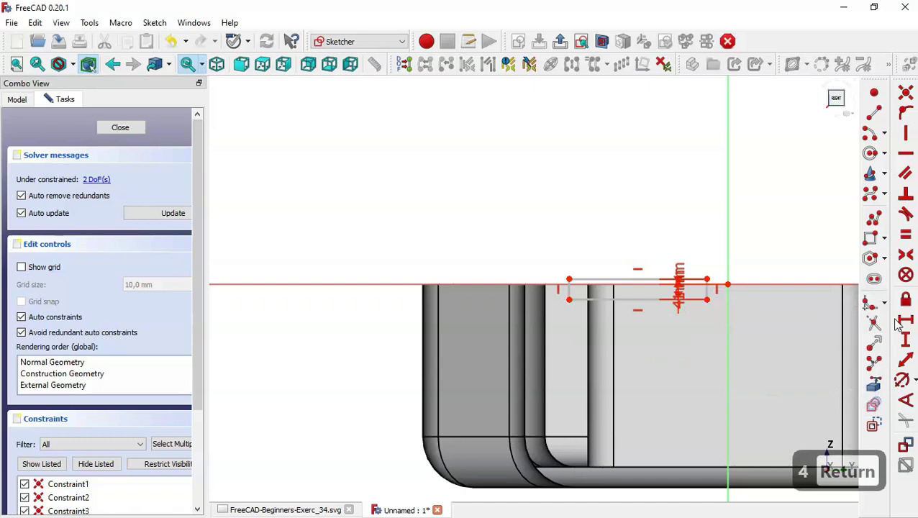
- Set the rectangle's horizontal width to 10 mm
{"action": "left_click", "coordinate": [905, 321]}
{"action": "left_click", "coordinate": [623, 279]}
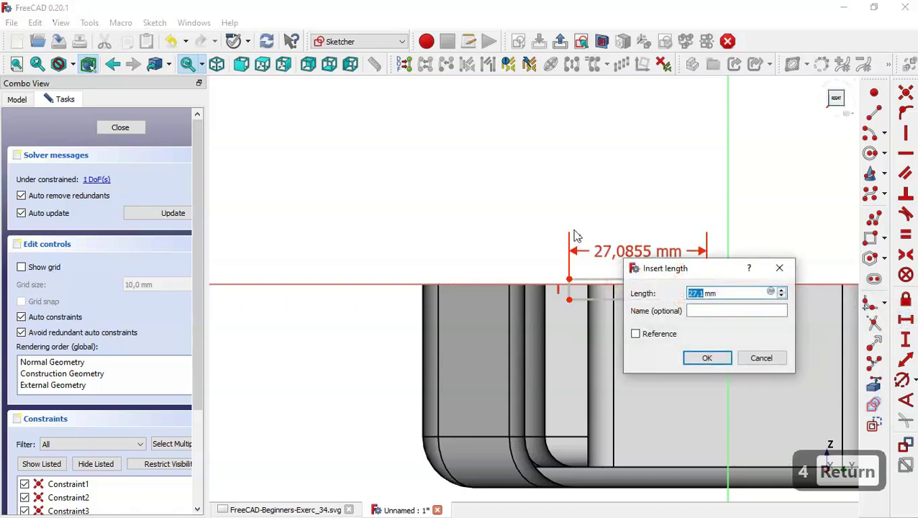
{"action": "type", "text": "40"}
{"action": "key", "text": "Return"}
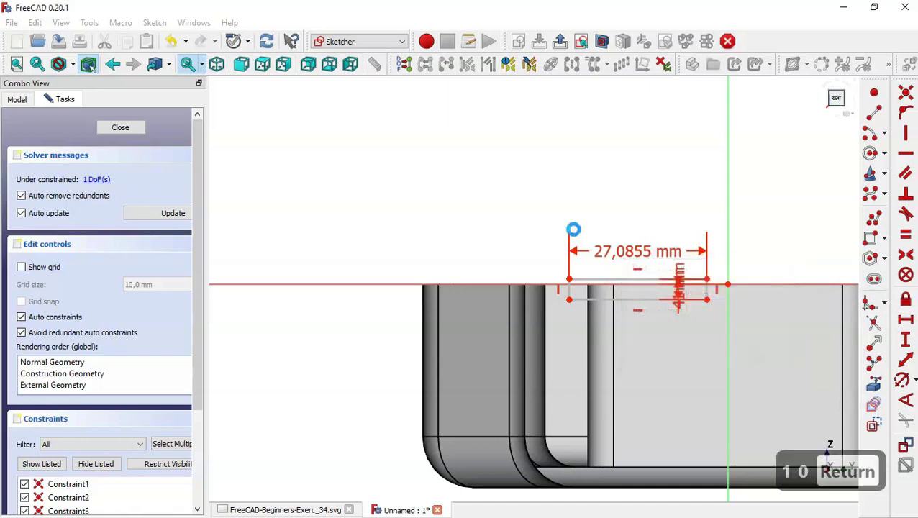
{"action": "key", "text": "Escape"}
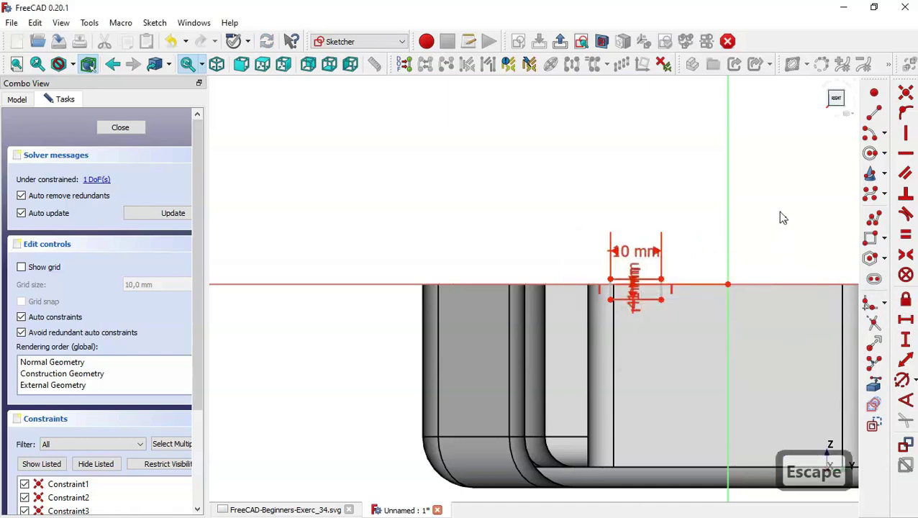
- Align the rectangle's lower right corner vertically with the origin, close the sketch and show the model tree
{"action": "scroll", "coordinate": [782, 220], "scroll_direction": "up", "scroll_amount": 2}
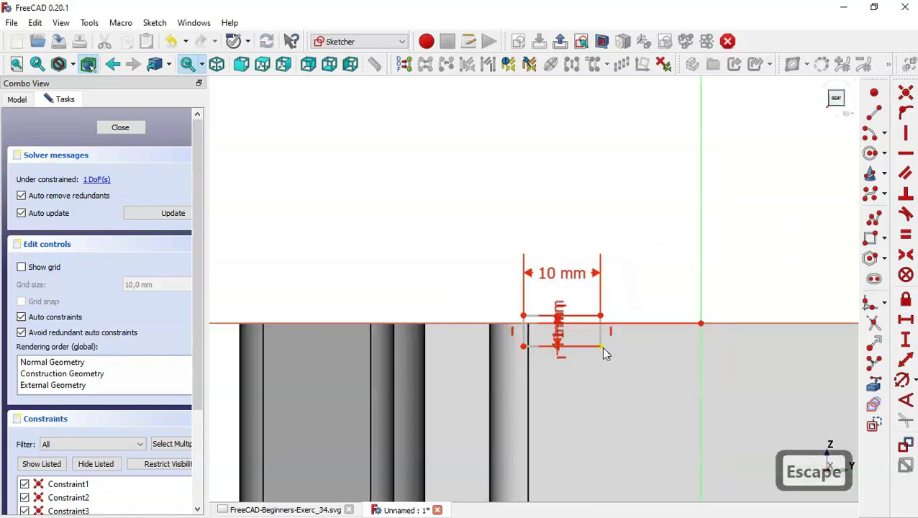
{"action": "left_click", "coordinate": [702, 325]}
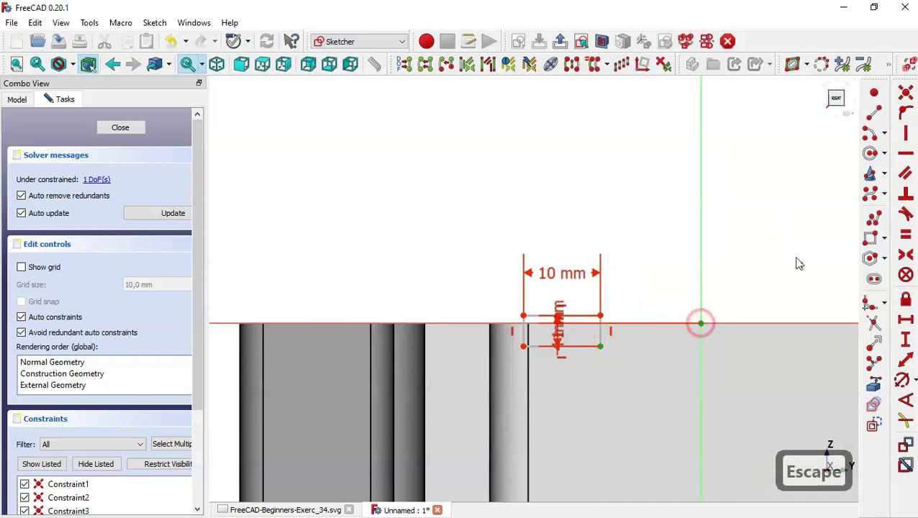
{"action": "left_click", "coordinate": [905, 132]}
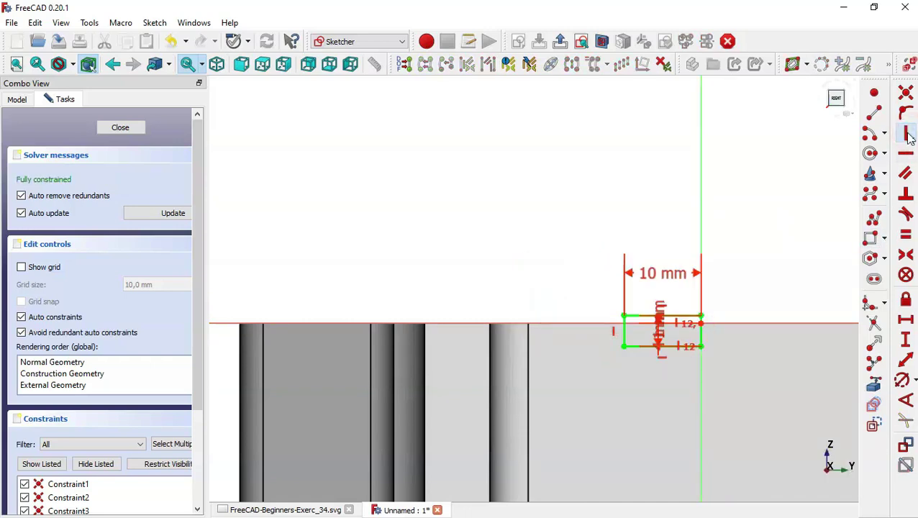
{"action": "left_click", "coordinate": [128, 127]}
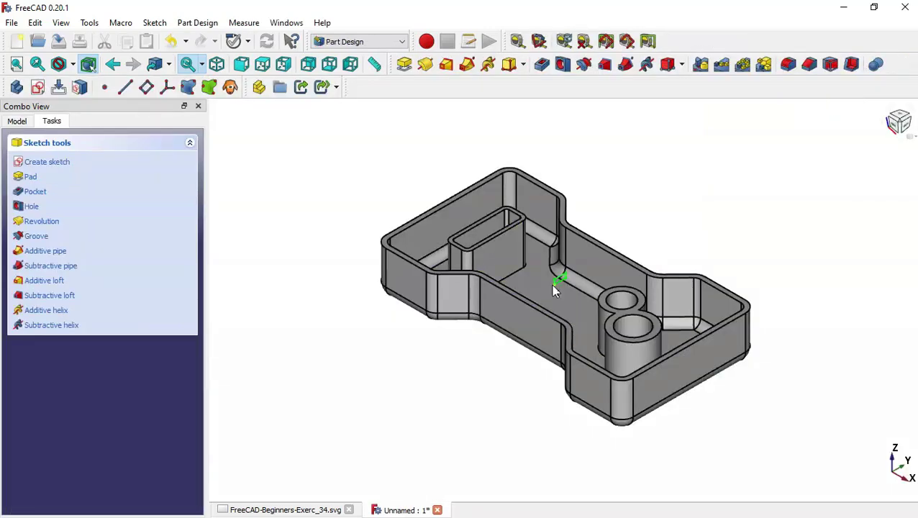
{"action": "left_click", "coordinate": [17, 121]}
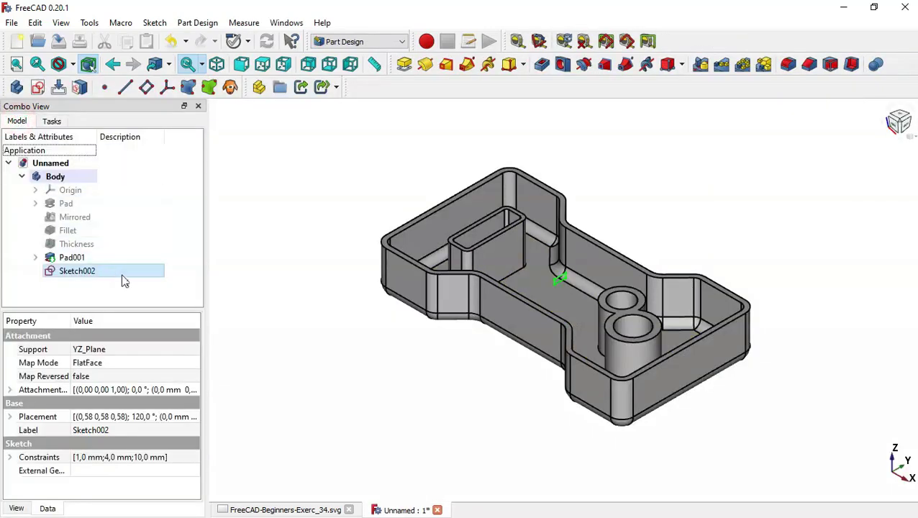
- Reattach the flange profile sketch normal to the front short straight outer top edge at the rectangular-boss end
{"action": "right_click", "coordinate": [131, 274]}
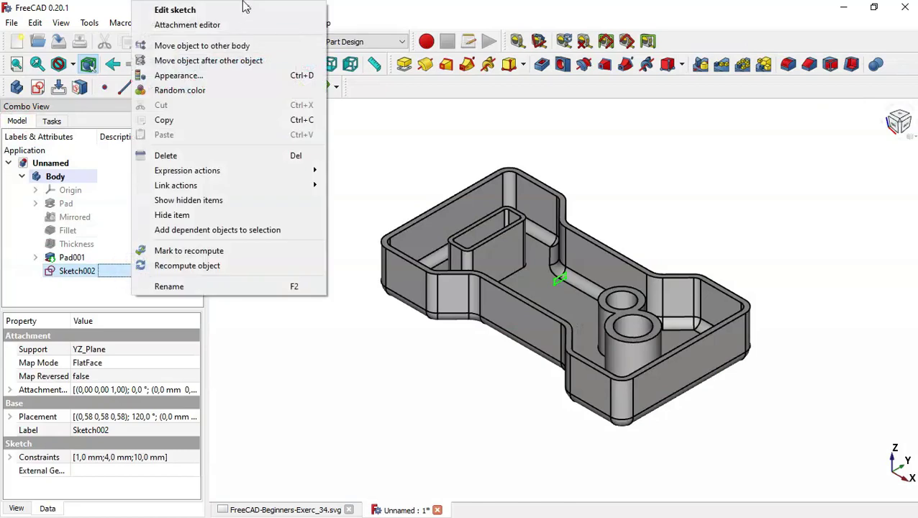
{"action": "left_click", "coordinate": [237, 24]}
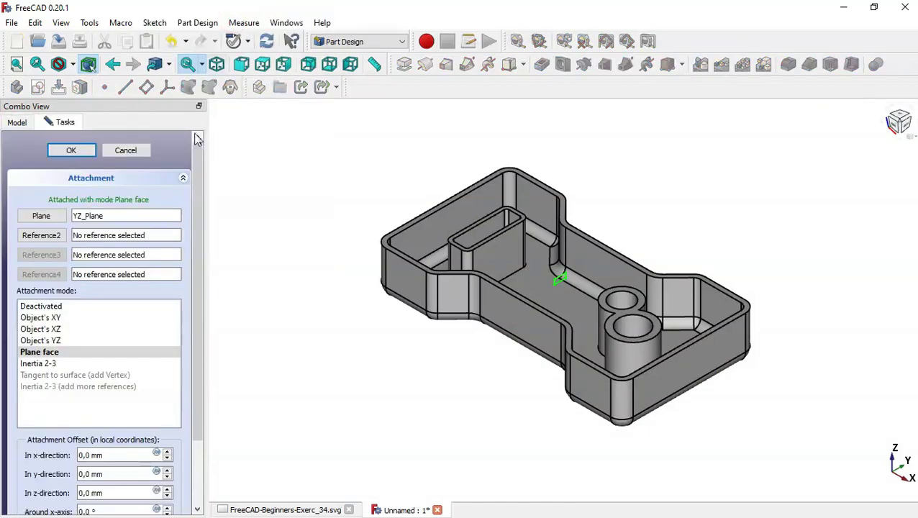
{"action": "left_click_drag", "start_coordinate": [194, 272], "coordinate": [193, 318]}
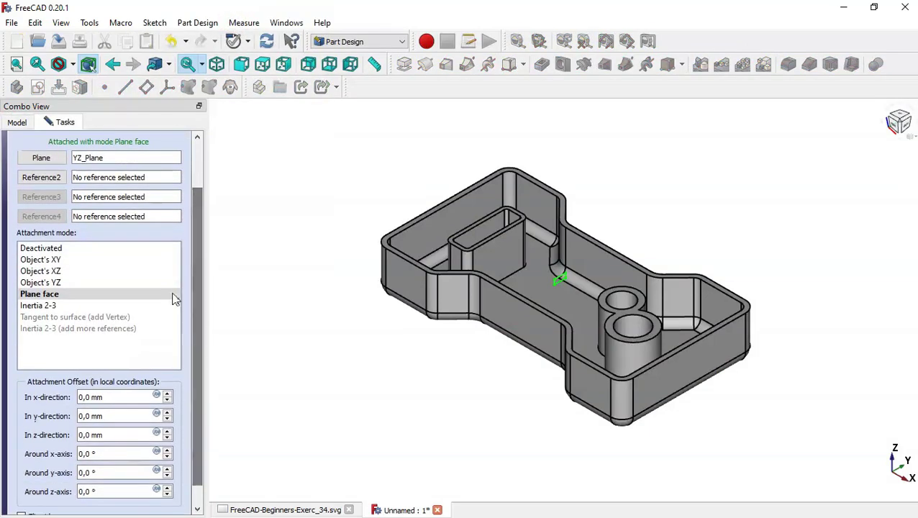
{"action": "left_click", "coordinate": [41, 158]}
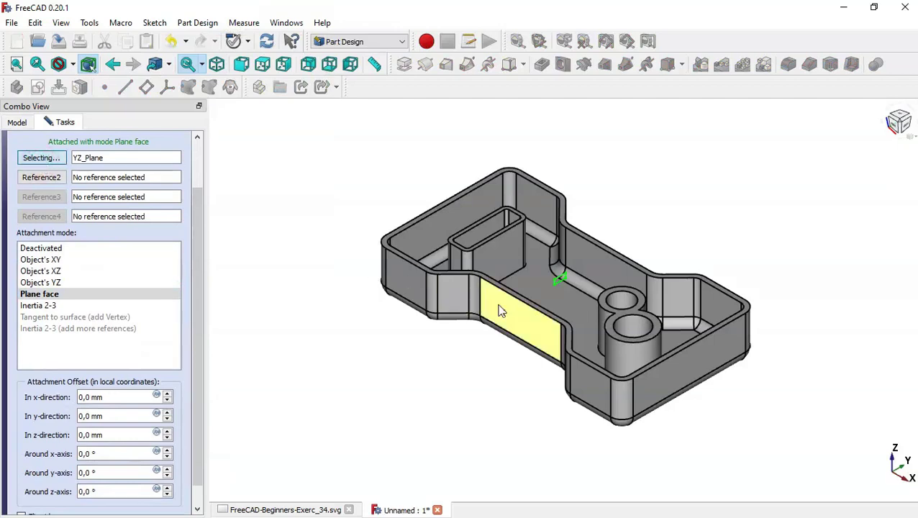
{"action": "left_click", "coordinate": [416, 265]}
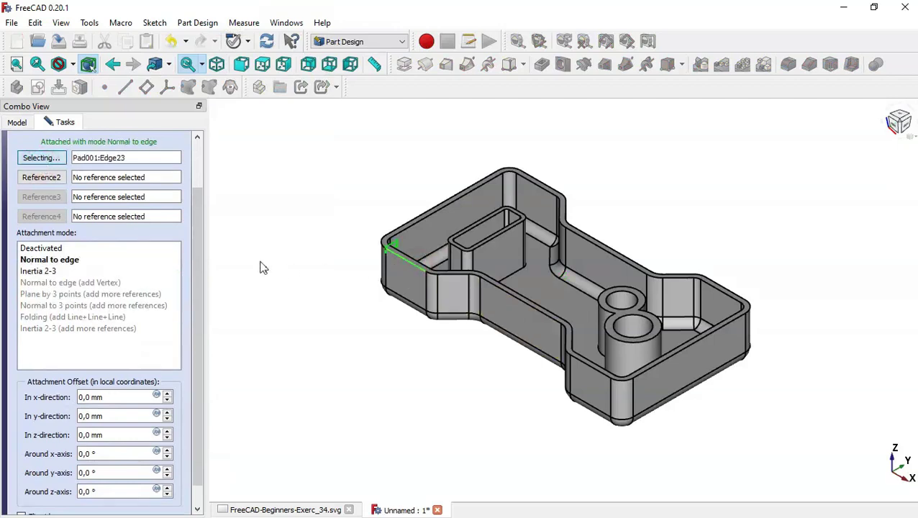
- Flip the profile sketch's attachment side, set its x-direction offset to 4 mm and accept the attachment
{"action": "left_click_drag", "start_coordinate": [201, 256], "coordinate": [196, 432]}
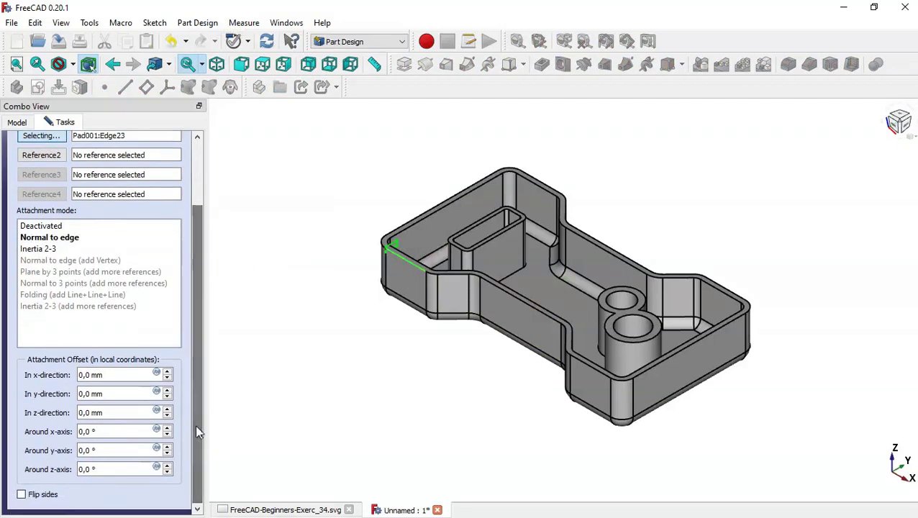
{"action": "left_click", "coordinate": [45, 496]}
{"action": "scroll", "coordinate": [416, 266], "scroll_direction": "up", "scroll_amount": 5}
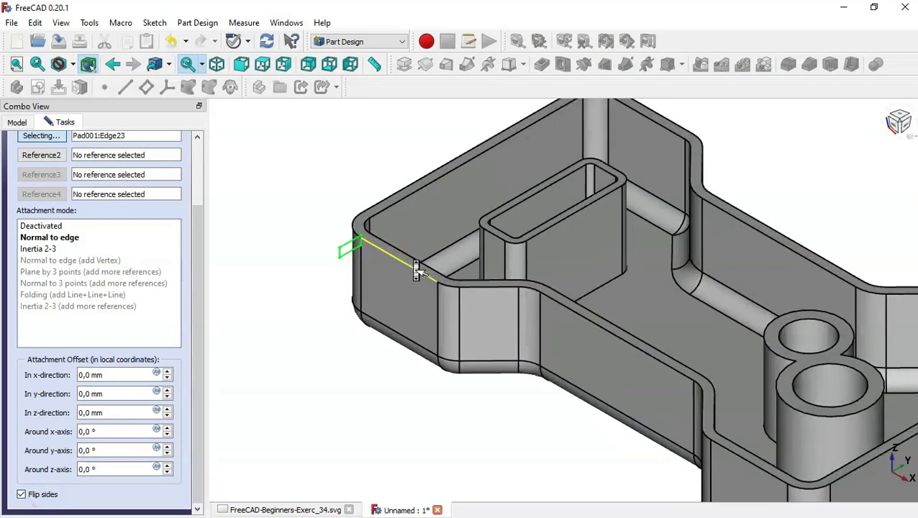
{"action": "left_click_drag", "start_coordinate": [121, 374], "coordinate": [61, 377]}
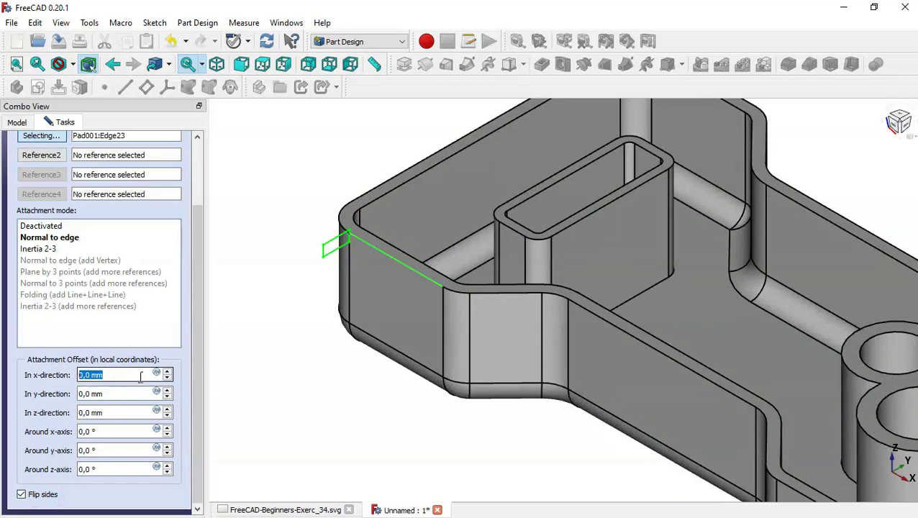
{"action": "type", "text": "4"}
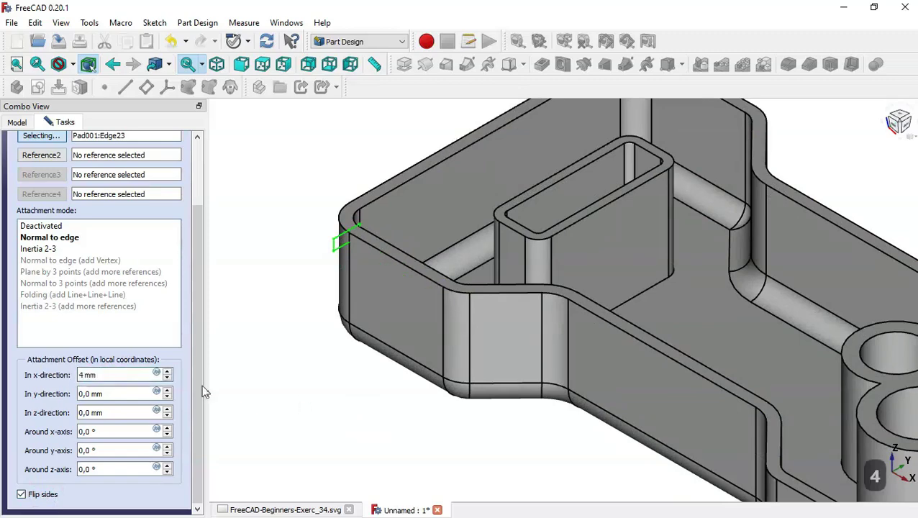
{"action": "left_click_drag", "start_coordinate": [199, 378], "coordinate": [187, 260]}
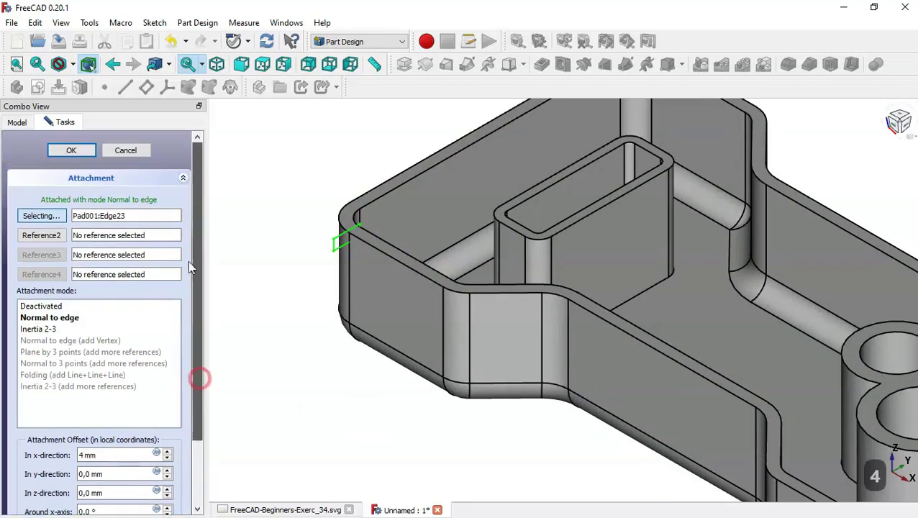
{"action": "left_click", "coordinate": [73, 150]}
- Start an Additive Pipe from the profile sketch, with the front short rim edge and its adjoining corner arc as path
{"action": "left_click", "coordinate": [123, 272]}
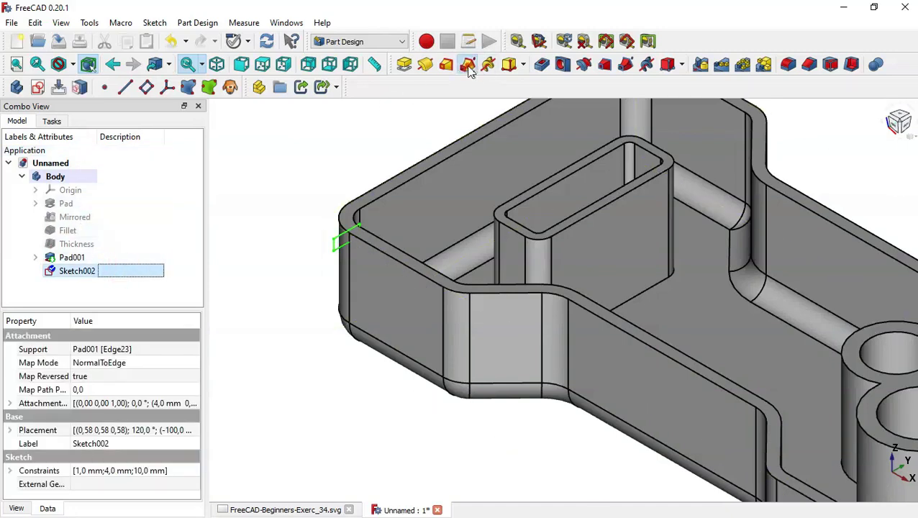
{"action": "left_click", "coordinate": [468, 65]}
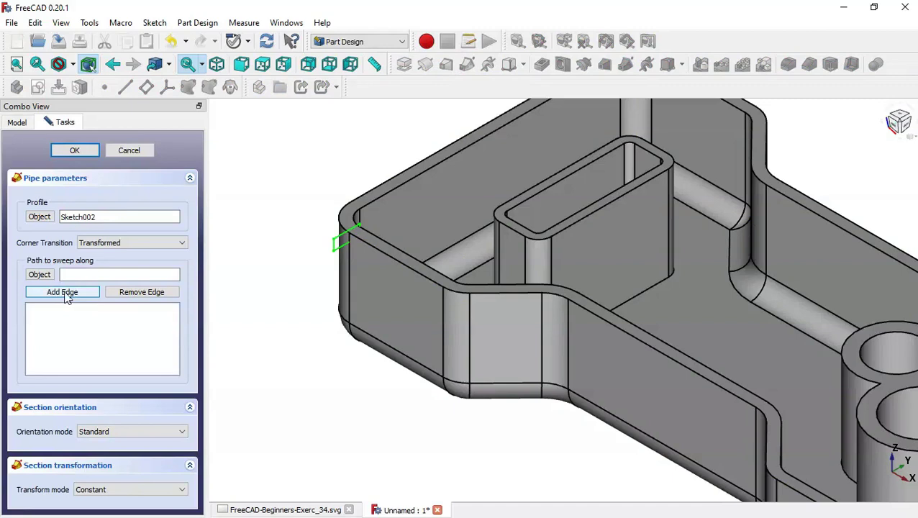
{"action": "left_click", "coordinate": [72, 297]}
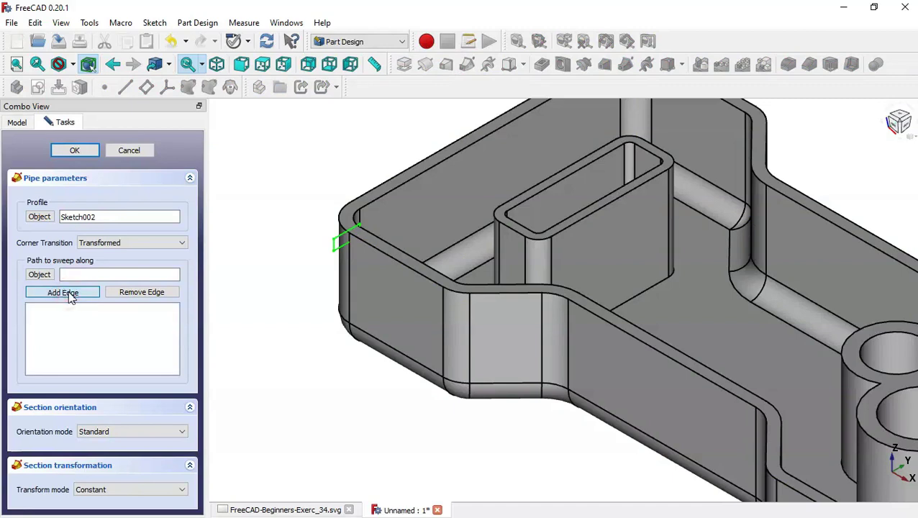
{"action": "left_click", "coordinate": [407, 272]}
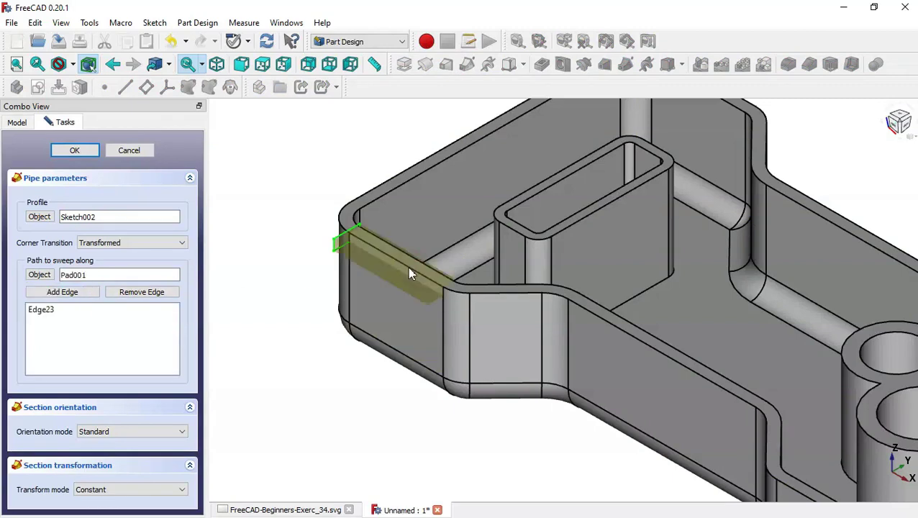
{"action": "left_click", "coordinate": [93, 299]}
{"action": "left_click", "coordinate": [92, 297]}
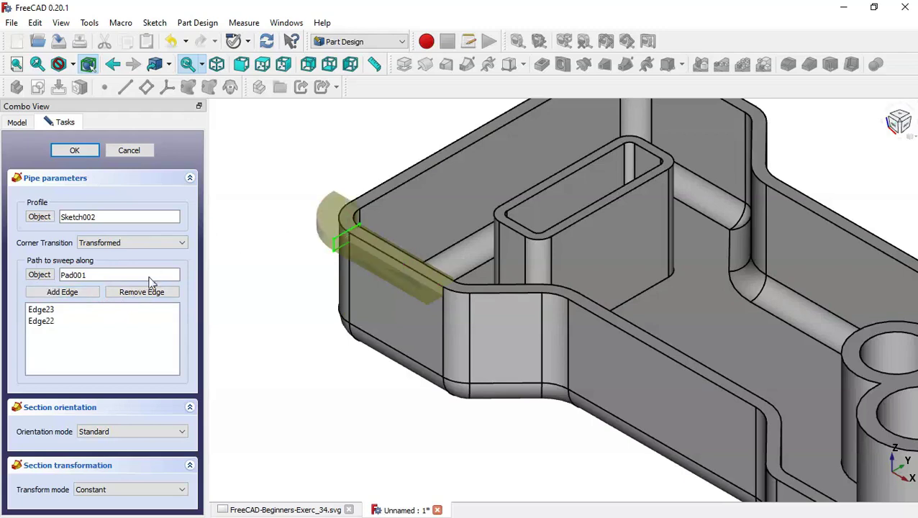
- Extend the pipe path along the rectangular-boss end edge, the rear corner arc and the rear short straight rim edge
{"action": "left_click", "coordinate": [373, 185]}
{"action": "scroll", "coordinate": [272, 375], "scroll_direction": "down", "scroll_amount": 3}
{"action": "left_click", "coordinate": [75, 295]}
{"action": "left_click", "coordinate": [495, 171]}
{"action": "left_click", "coordinate": [90, 297]}
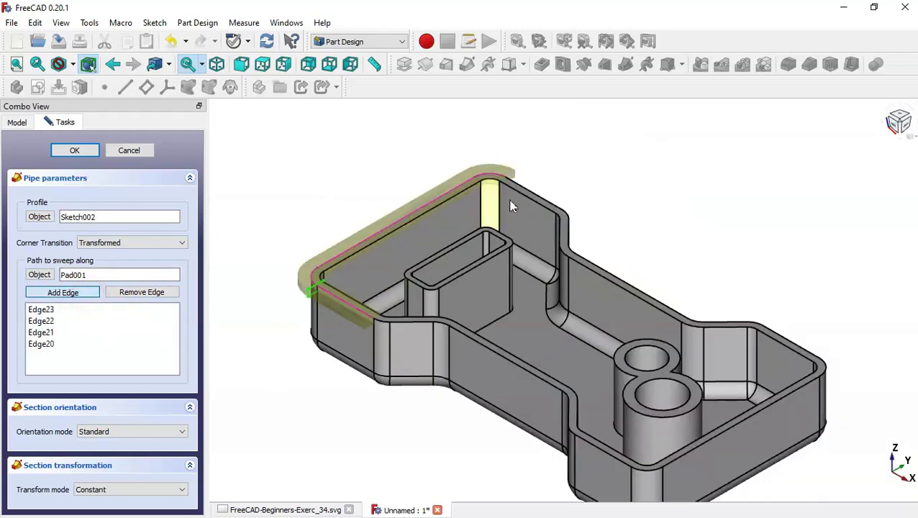
{"action": "left_click", "coordinate": [71, 297]}
{"action": "left_click", "coordinate": [553, 213]}
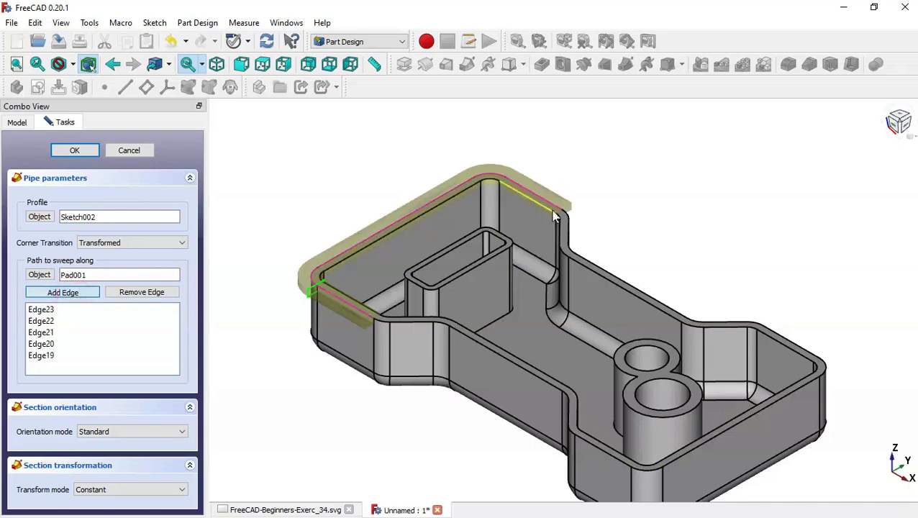
- Add the rear diagonal, the arcs at both its ends and the rear straight waist edge to the pipe path
{"action": "left_click", "coordinate": [74, 292]}
{"action": "left_click", "coordinate": [569, 234]}
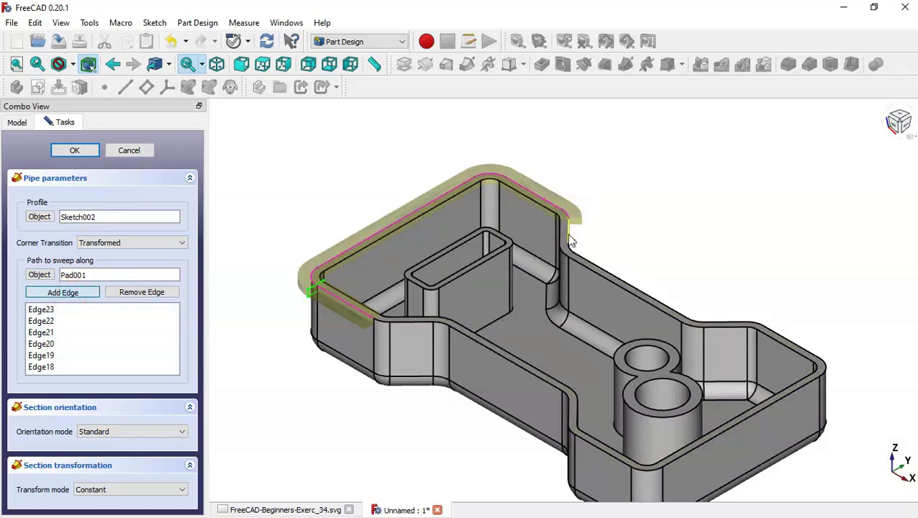
{"action": "left_click", "coordinate": [81, 292]}
{"action": "left_click", "coordinate": [569, 250]}
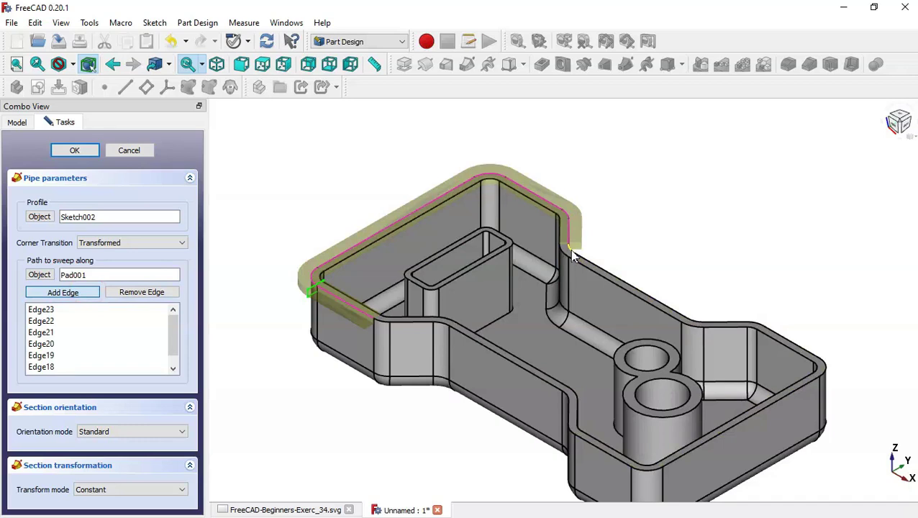
{"action": "left_click", "coordinate": [90, 293]}
{"action": "left_click", "coordinate": [612, 275]}
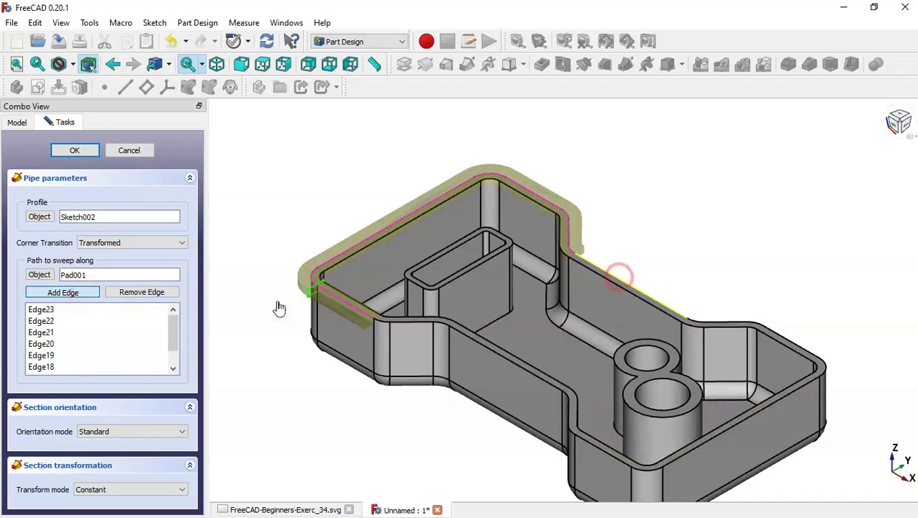
- Continue the pipe path over the second rear diagonal and its arcs to the short rear edge at the round-boss end
{"action": "left_click", "coordinate": [63, 293]}
{"action": "left_click", "coordinate": [80, 292]}
{"action": "left_click", "coordinate": [87, 293]}
{"action": "left_click", "coordinate": [720, 321]}
{"action": "left_click", "coordinate": [86, 293]}
{"action": "left_click", "coordinate": [86, 293]}
{"action": "left_click", "coordinate": [763, 322]}
{"action": "left_click", "coordinate": [800, 344]}
- Add the rear corner arc, the round-boss end edge and the front corner arc to the pipe path
{"action": "left_click", "coordinate": [88, 294]}
{"action": "left_click", "coordinate": [79, 292]}
{"action": "left_click", "coordinate": [79, 292]}
{"action": "left_click", "coordinate": [815, 379]}
{"action": "left_click", "coordinate": [69, 293]}
{"action": "left_click", "coordinate": [70, 292]}
{"action": "left_click", "coordinate": [651, 475]}
- Extend the pipe path along the front short edge, its arc and the diagonal at the round-boss end
{"action": "left_click", "coordinate": [84, 297]}
{"action": "left_click", "coordinate": [84, 297]}
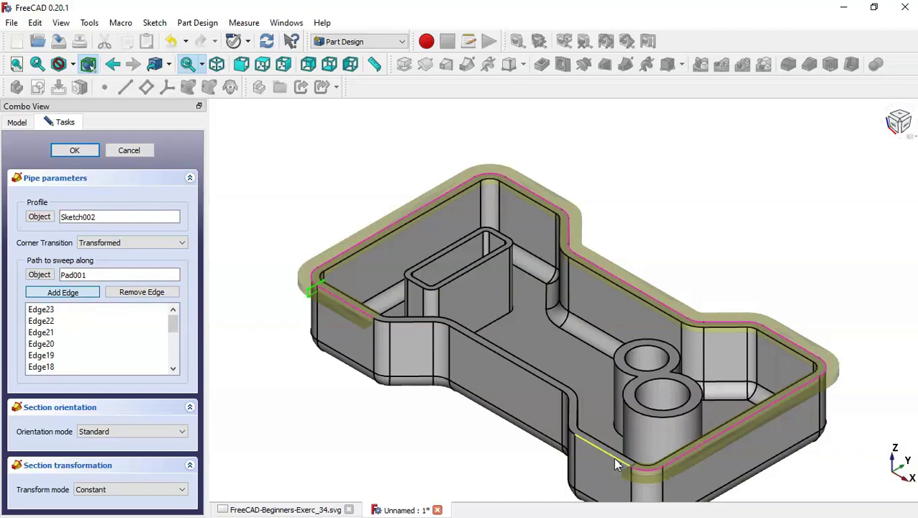
{"action": "left_click", "coordinate": [86, 293]}
{"action": "left_click", "coordinate": [87, 292]}
{"action": "left_click", "coordinate": [570, 429]}
{"action": "left_click", "coordinate": [76, 292]}
{"action": "left_click", "coordinate": [76, 292]}
{"action": "left_click", "coordinate": [569, 412]}
- Close the pipe path with the front waist edge, the remaining front diagonal and the arcs joining them
{"action": "left_click", "coordinate": [86, 293]}
{"action": "left_click", "coordinate": [86, 293]}
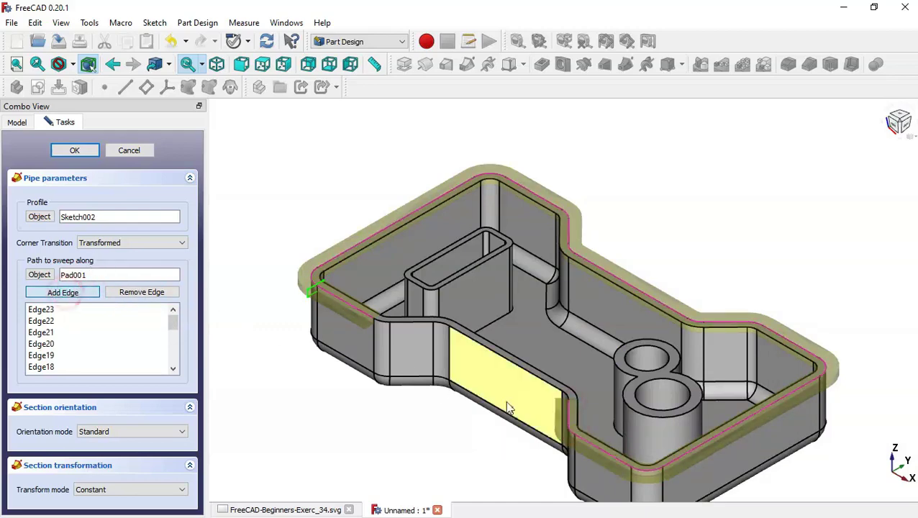
{"action": "left_click", "coordinate": [81, 295]}
{"action": "left_click", "coordinate": [80, 295]}
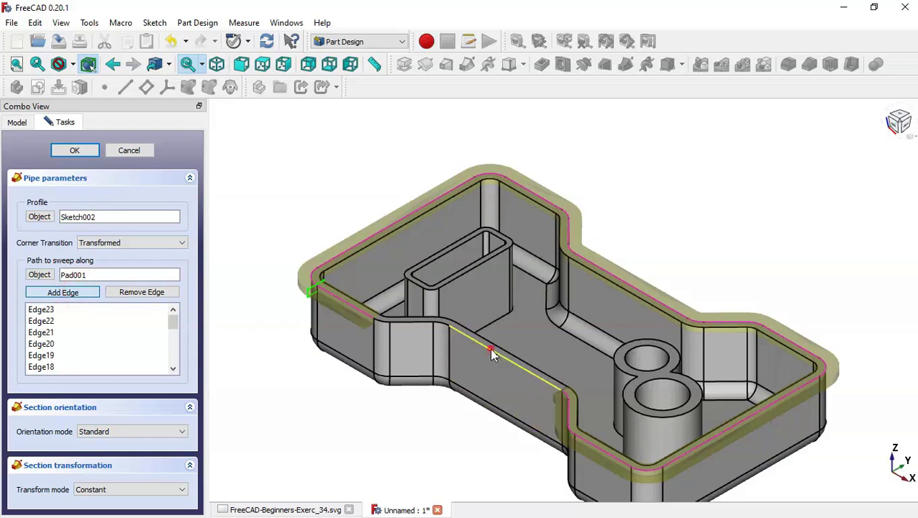
{"action": "left_click", "coordinate": [64, 294]}
{"action": "left_click", "coordinate": [65, 294]}
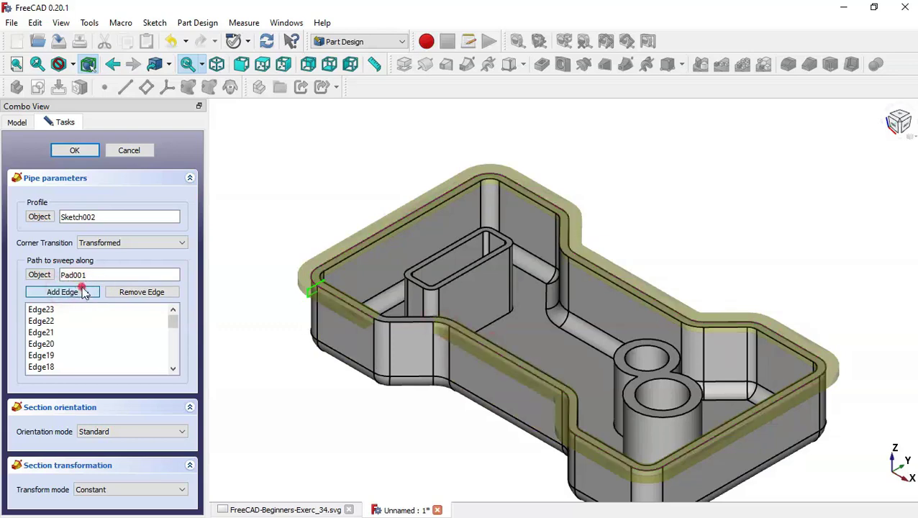
{"action": "left_click", "coordinate": [425, 322]}
{"action": "left_click", "coordinate": [66, 292]}
{"action": "left_click", "coordinate": [66, 292]}
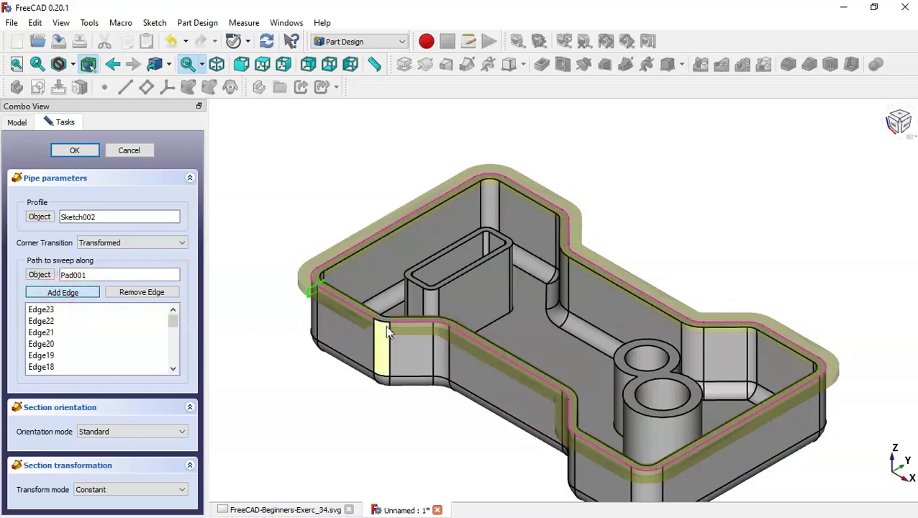
- Keep the corner transition as Transformed and create the additive pipe for the rim flange
{"action": "left_click", "coordinate": [166, 243]}
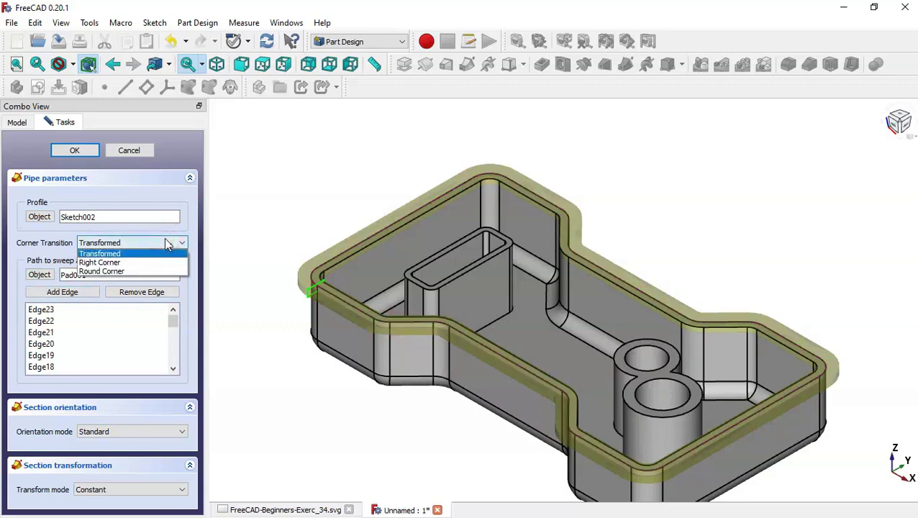
{"action": "left_click", "coordinate": [164, 261]}
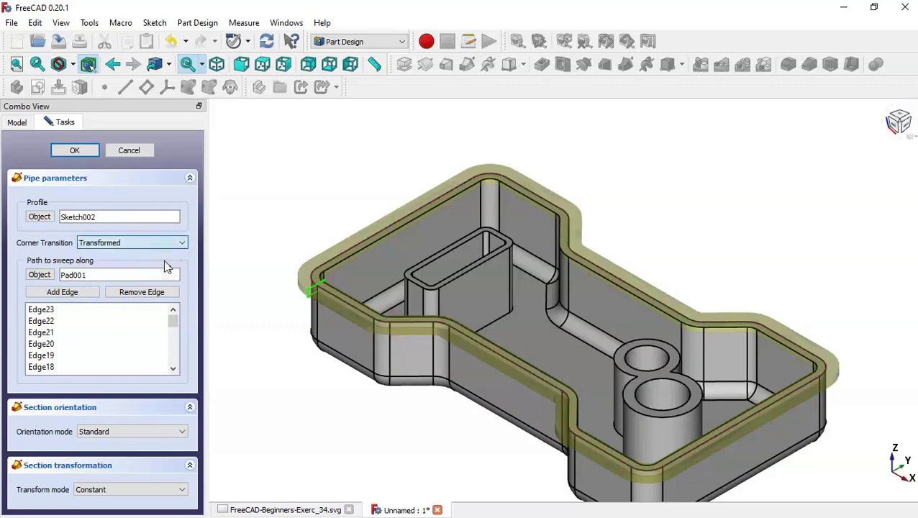
{"action": "left_click", "coordinate": [88, 151]}
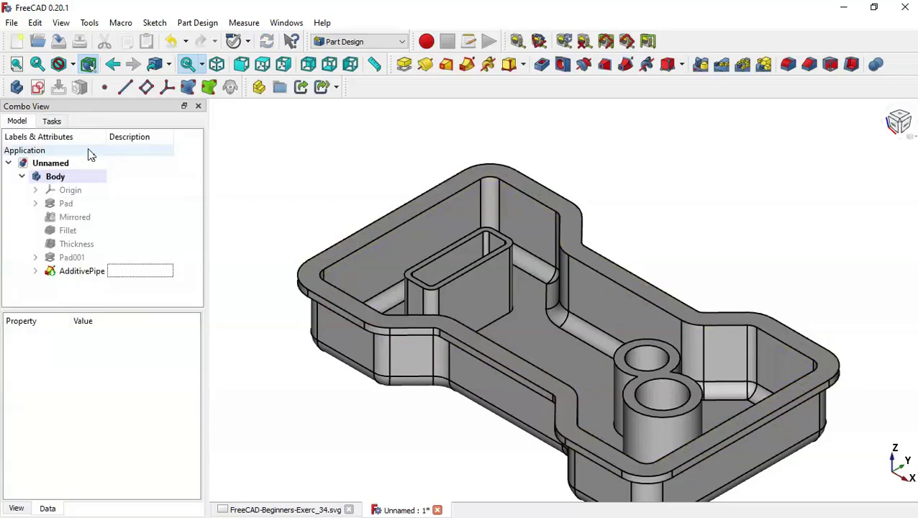
- Create a new sketch on the rim flange's top face
{"action": "mouse_move", "coordinate": [687, 214]}
{"action": "middle_mouse_down"}
{"action": "mouse_move", "coordinate": [459, 220]}
{"action": "mouse_move", "coordinate": [696, 271]}
{"action": "mouse_move", "coordinate": [781, 221]}
{"action": "mouse_move", "coordinate": [719, 165]}
{"action": "mouse_move", "coordinate": [689, 207]}
{"action": "middle_mouse_up"}
{"action": "key", "text": "Home"}
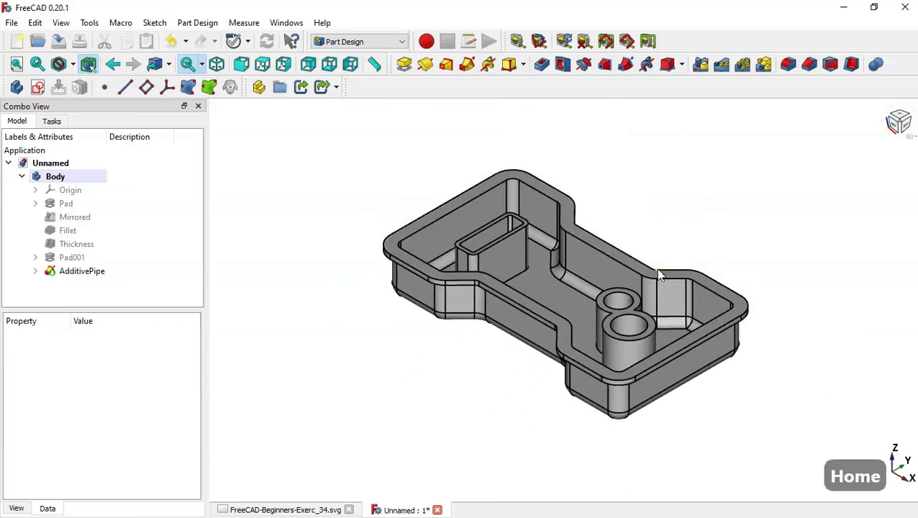
{"action": "left_click", "coordinate": [658, 273]}
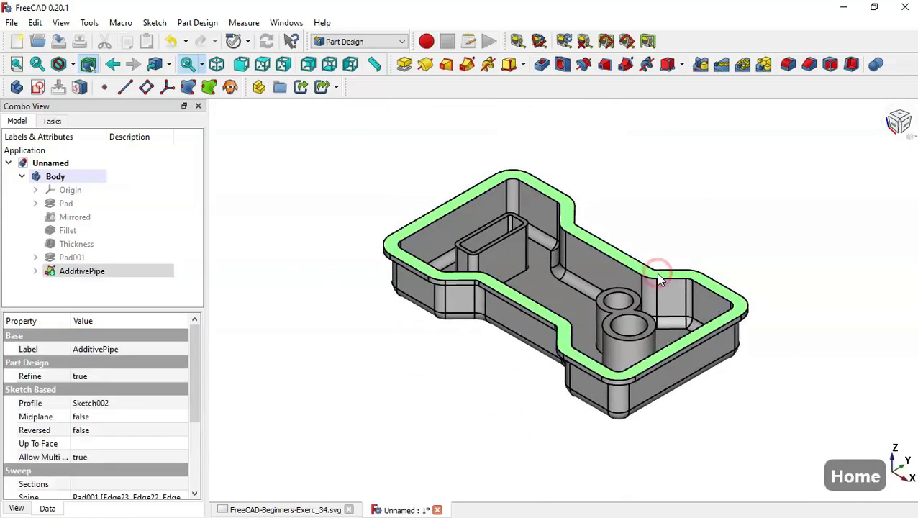
{"action": "left_click", "coordinate": [36, 87]}
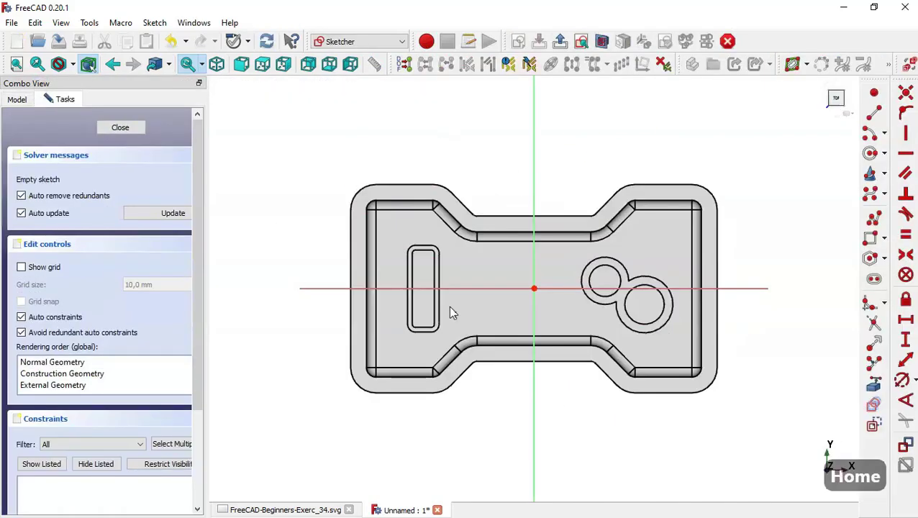
{"action": "scroll", "coordinate": [676, 205], "scroll_direction": "up", "scroll_amount": 3}
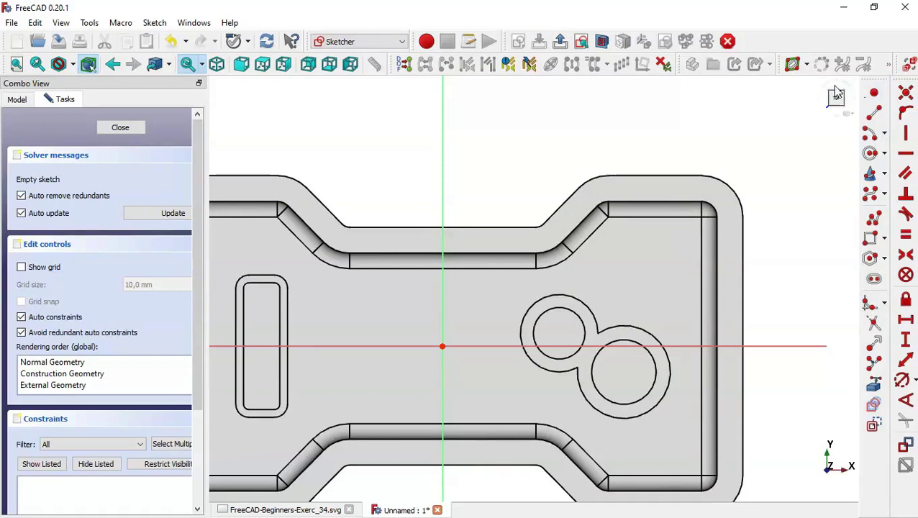
- Draw three circles on the rim flange: one about 16 mm in radius on the back edge at the round-boss end, two along the back waist
{"action": "left_click", "coordinate": [871, 152]}
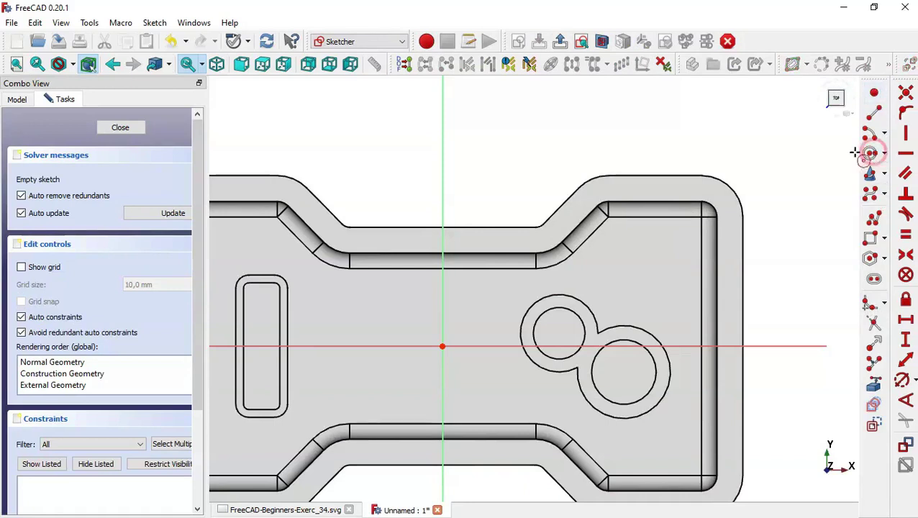
{"action": "left_click", "coordinate": [655, 191]}
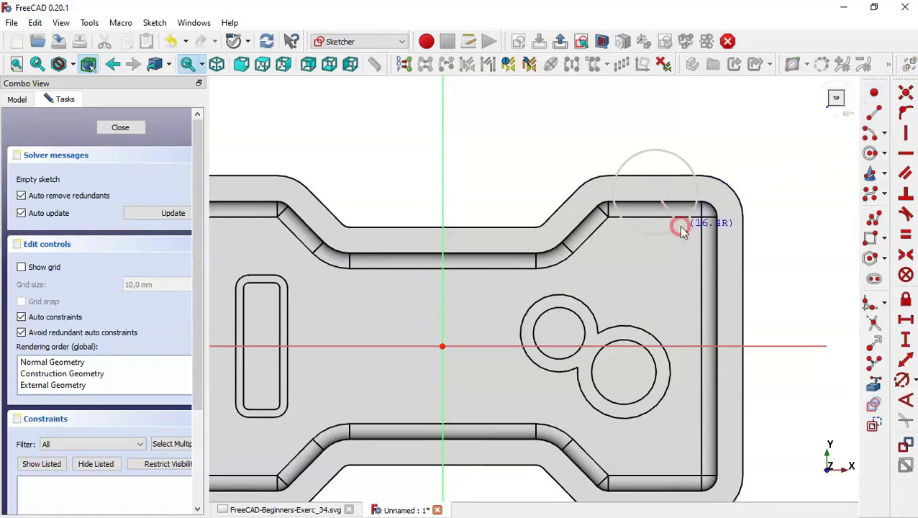
{"action": "left_click", "coordinate": [682, 221]}
{"action": "left_click", "coordinate": [485, 246]}
{"action": "left_click", "coordinate": [506, 272]}
{"action": "left_click", "coordinate": [365, 243]}
{"action": "left_click", "coordinate": [398, 275]}
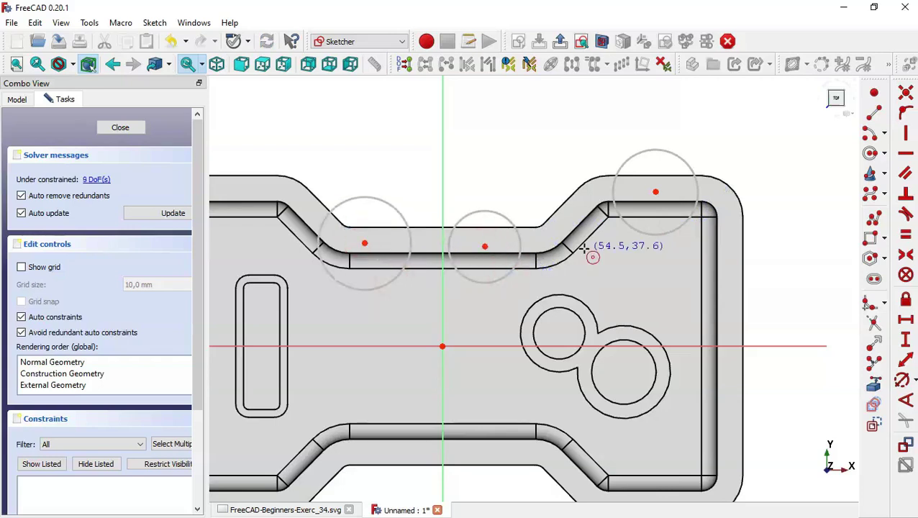
- Add three more circles on the rim flange: one on the back edge at the slot end and one on each short edge
{"action": "scroll", "coordinate": [586, 252], "scroll_direction": "down", "scroll_amount": 5}
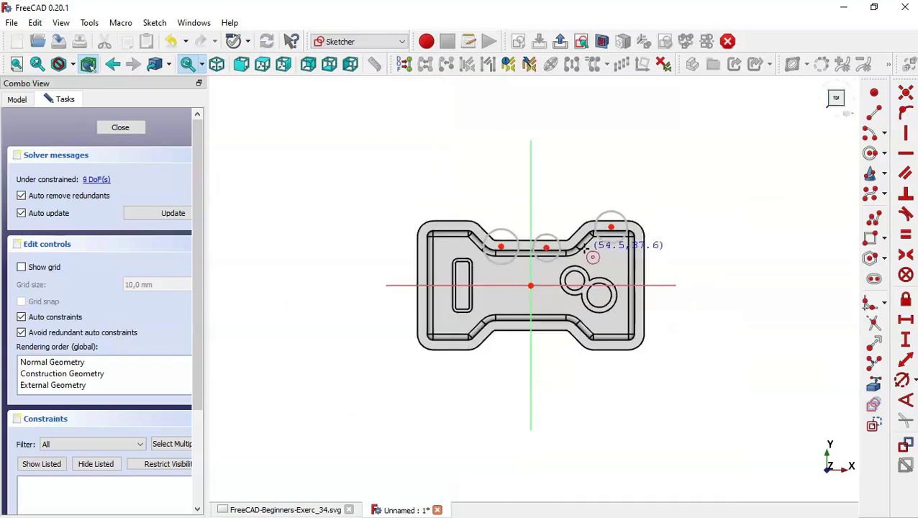
{"action": "left_click", "coordinate": [444, 216]}
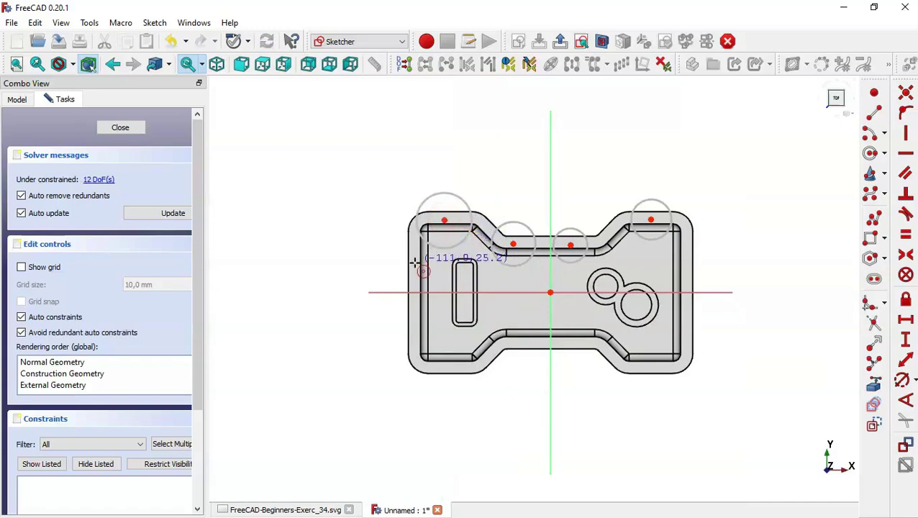
{"action": "left_click", "coordinate": [682, 270]}
{"action": "scroll", "coordinate": [623, 273], "scroll_direction": "up", "scroll_amount": 2}
{"action": "key", "text": "Escape"}
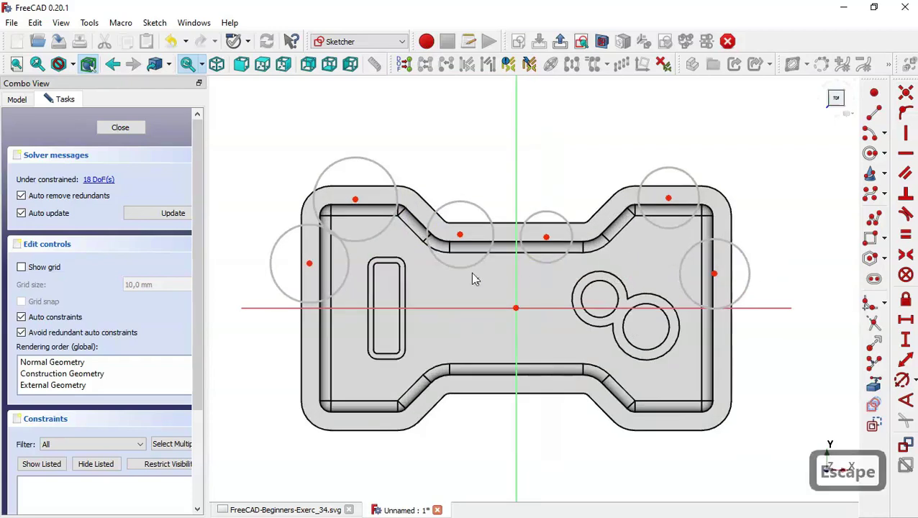
- Constrain all six circles on the rim flange to equal size
{"action": "left_click", "coordinate": [348, 266]}
{"action": "left_click", "coordinate": [374, 232]}
{"action": "left_click", "coordinate": [350, 264]}
{"action": "left_click", "coordinate": [437, 258]}
{"action": "left_click", "coordinate": [569, 253]}
{"action": "left_click", "coordinate": [666, 232]}
{"action": "left_click", "coordinate": [696, 244]}
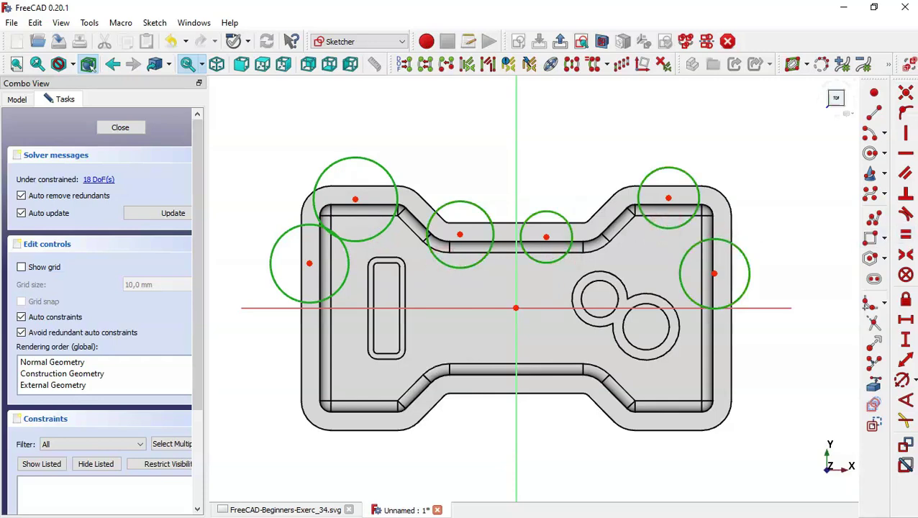
{"action": "left_click", "coordinate": [906, 236]}
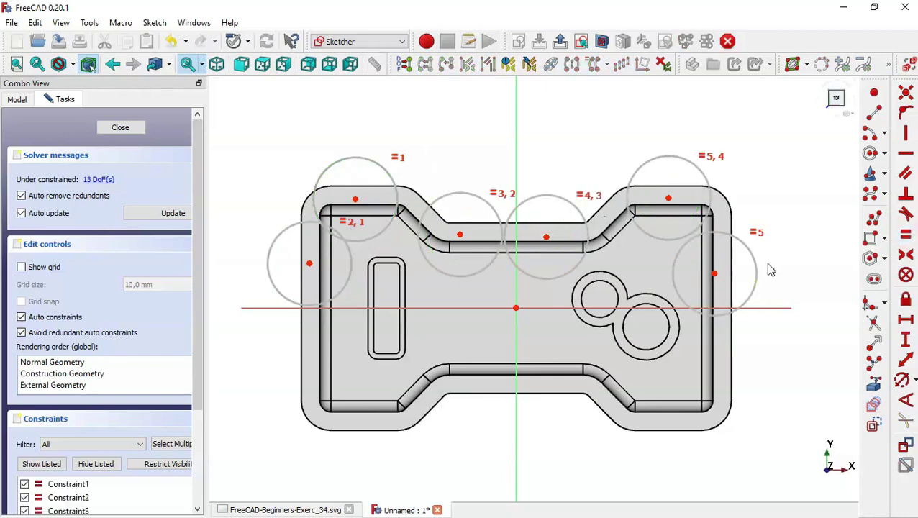
- Check the hole size in the exercise drawing and set the diameter of the circle on the round-boss end's short edge to 6 mm
{"action": "left_click", "coordinate": [262, 510]}
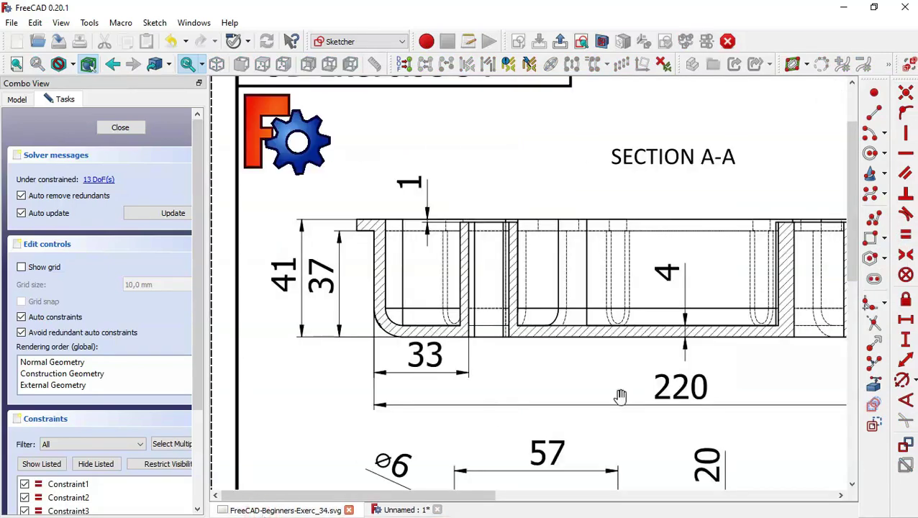
{"action": "scroll", "coordinate": [360, 253], "scroll_direction": "down", "scroll_amount": 2}
{"action": "scroll", "coordinate": [694, 367], "scroll_direction": "down", "scroll_amount": 3}
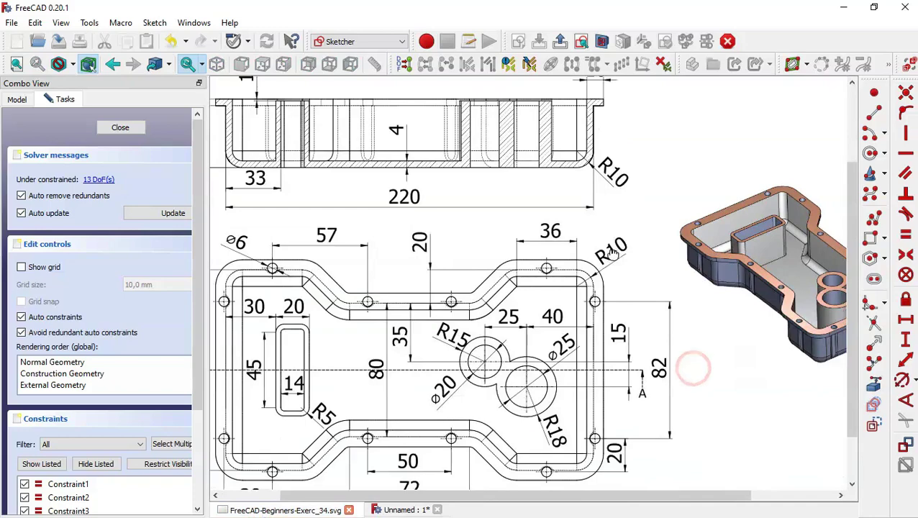
{"action": "scroll", "coordinate": [504, 323], "scroll_direction": "left", "scroll_amount": 2}
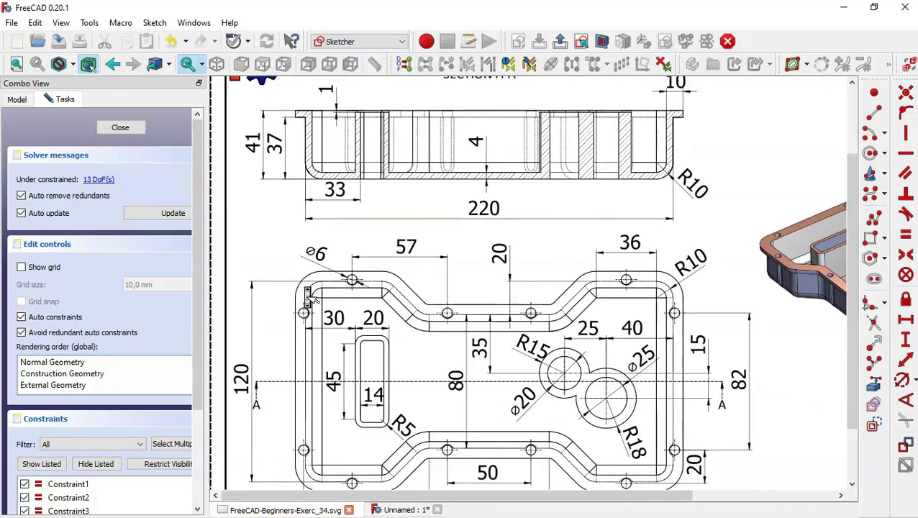
{"action": "scroll", "coordinate": [310, 281], "scroll_direction": "up", "scroll_amount": 2}
{"action": "scroll", "coordinate": [441, 246], "scroll_direction": "up", "scroll_amount": 2}
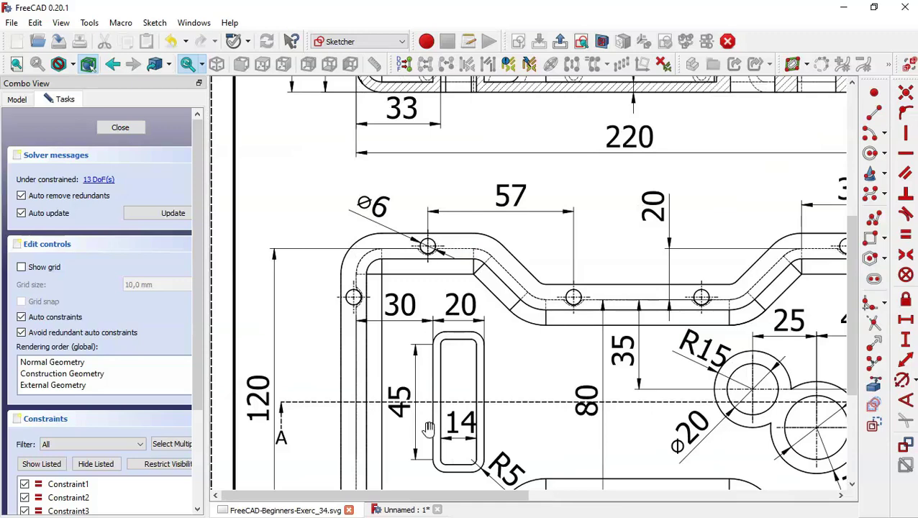
{"action": "left_click", "coordinate": [404, 510]}
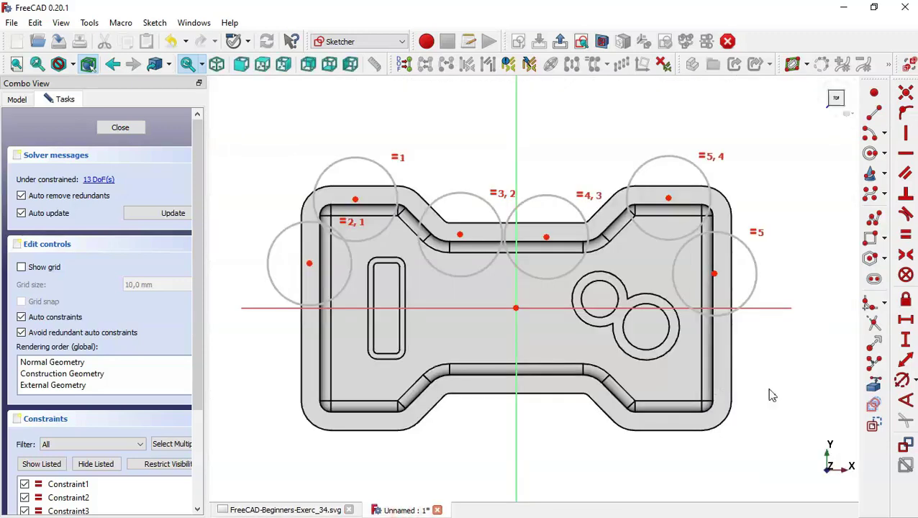
{"action": "left_click", "coordinate": [904, 380]}
{"action": "left_click", "coordinate": [753, 256]}
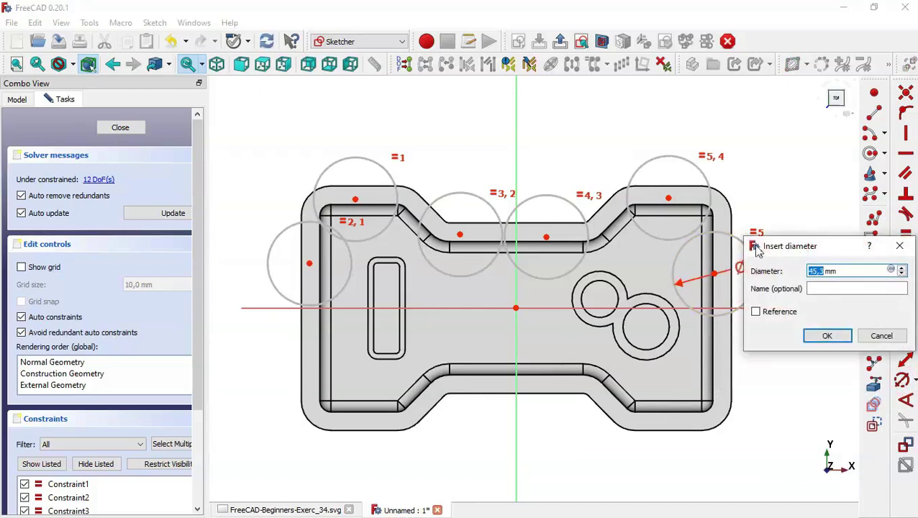
{"action": "type", "text": "6"}
{"action": "key", "text": "Return"}
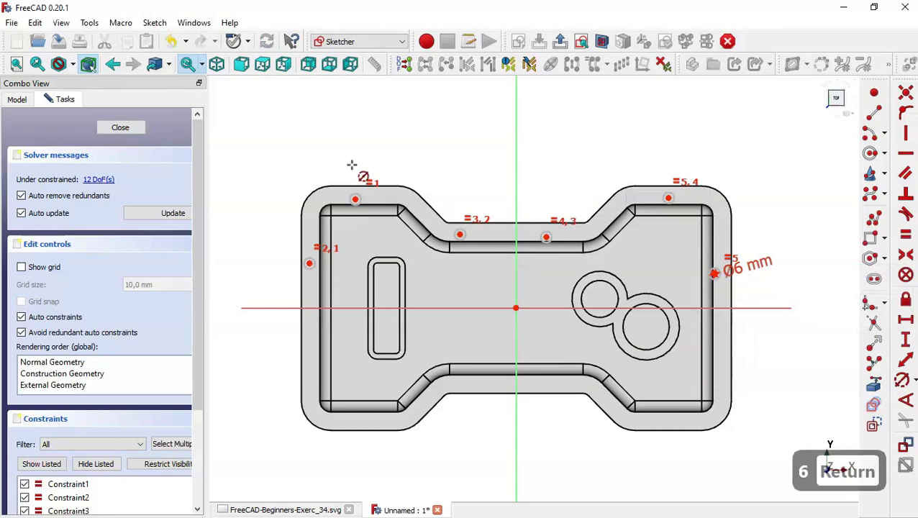
- Constrain the centres of the two back waist circles symmetric about the vertical sketch axis
{"action": "scroll", "coordinate": [350, 165], "scroll_direction": "up", "scroll_amount": 3}
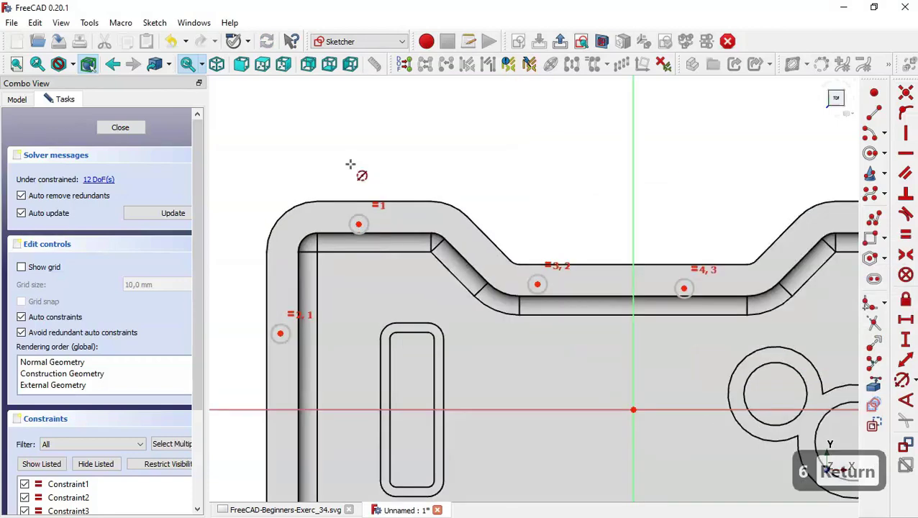
{"action": "scroll", "coordinate": [351, 165], "scroll_direction": "down", "scroll_amount": 3}
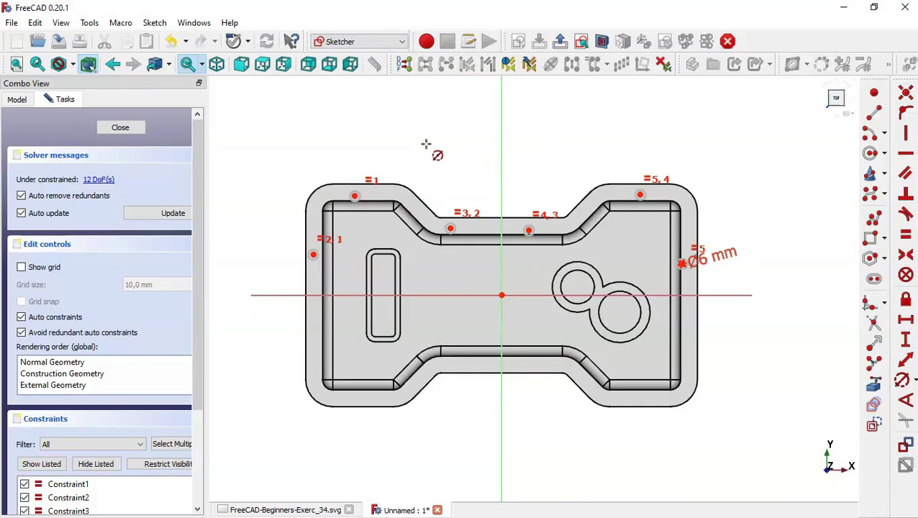
{"action": "scroll", "coordinate": [425, 143], "scroll_direction": "up", "scroll_amount": 2}
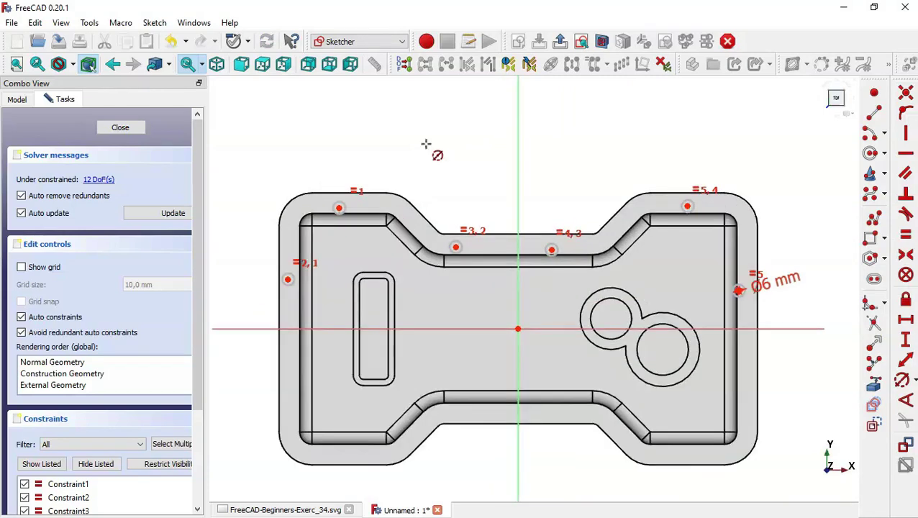
{"action": "left_click", "coordinate": [905, 255]}
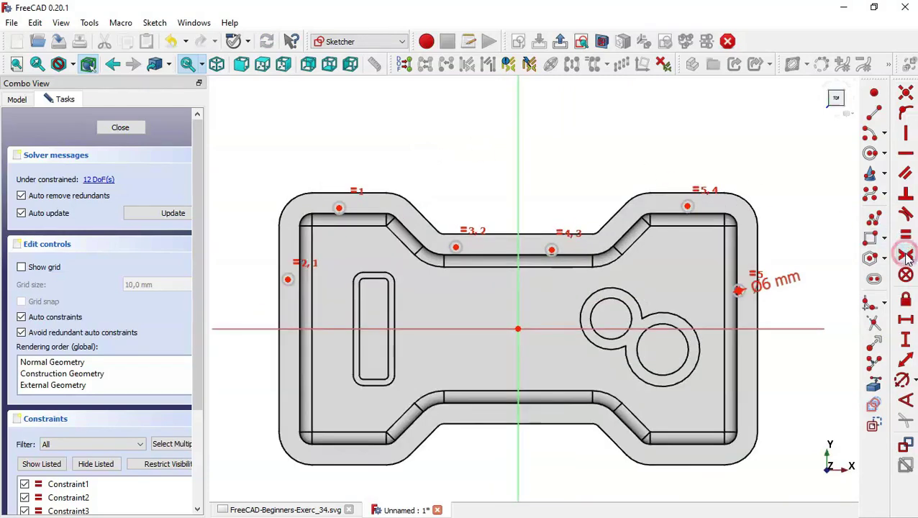
{"action": "left_click", "coordinate": [550, 249]}
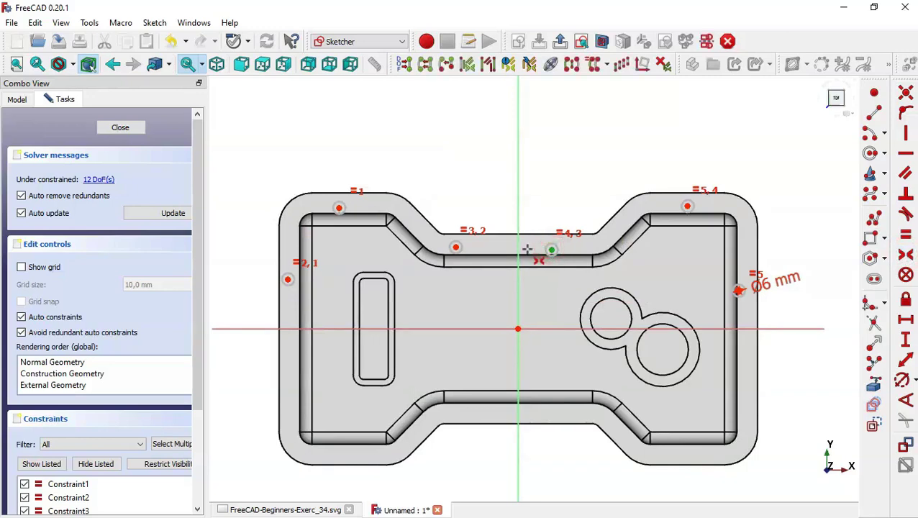
{"action": "left_click", "coordinate": [457, 247]}
{"action": "left_click", "coordinate": [518, 240]}
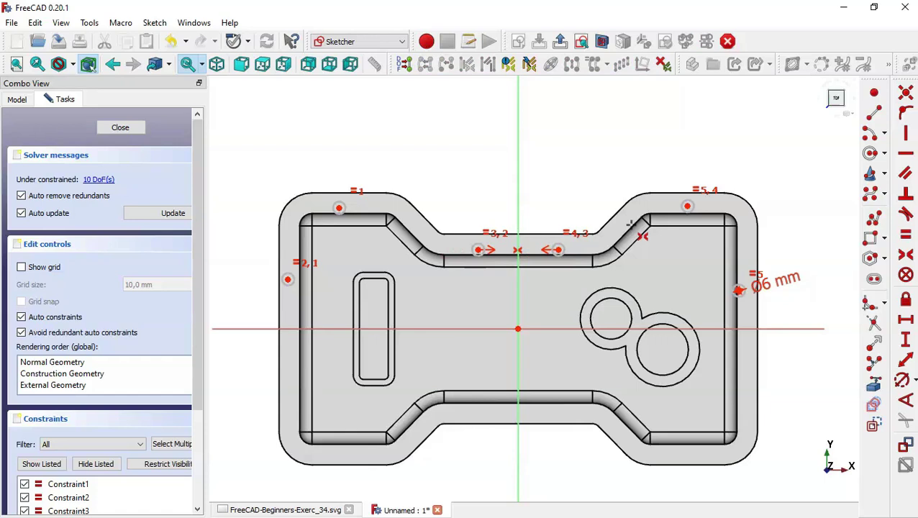
- Make the two outer back-edge circles and the two short-edge circles symmetric in pairs about the vertical sketch axis
{"action": "left_click", "coordinate": [687, 206]}
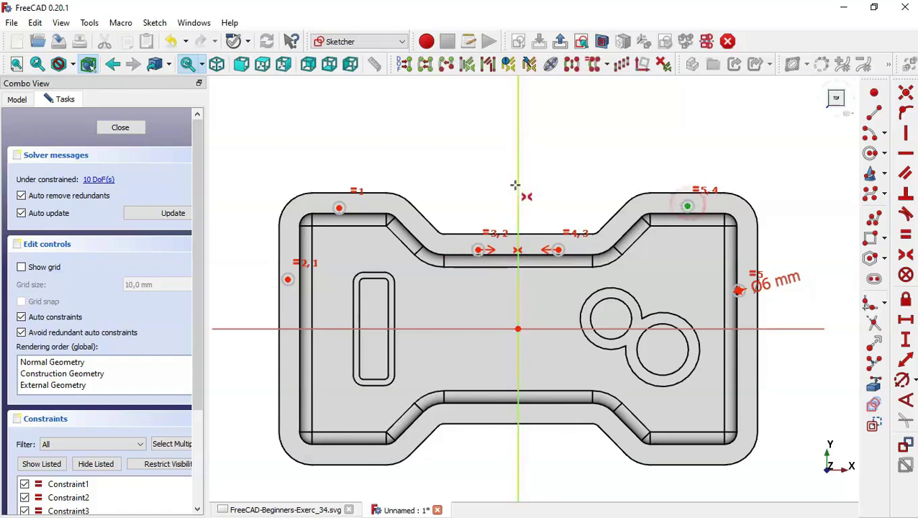
{"action": "left_click", "coordinate": [341, 208]}
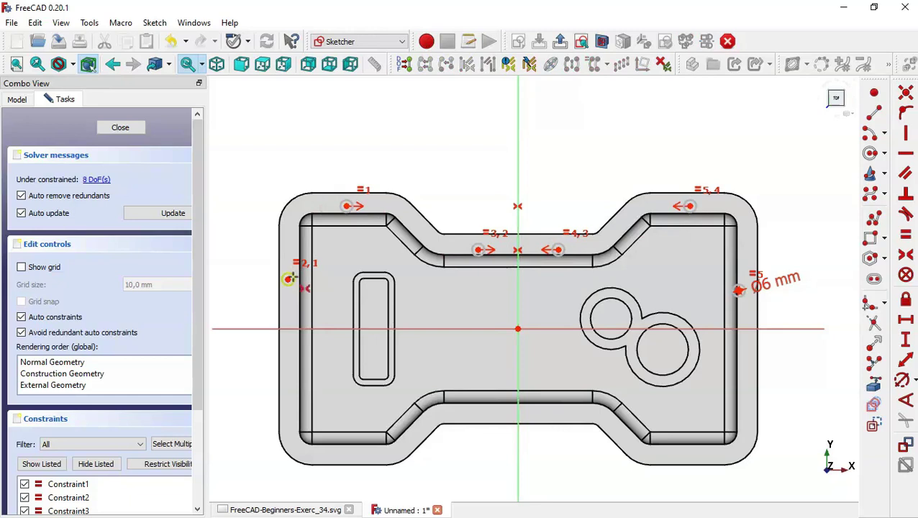
{"action": "left_click", "coordinate": [286, 279]}
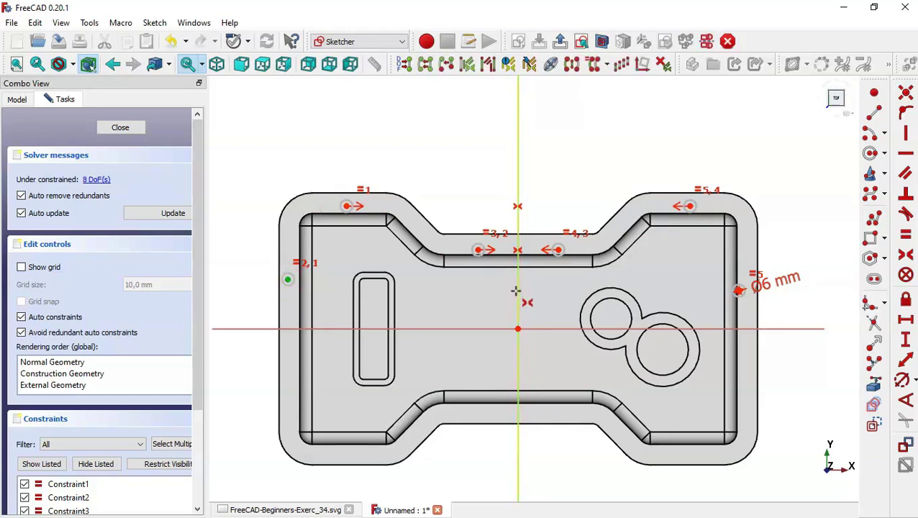
{"action": "left_click", "coordinate": [516, 290]}
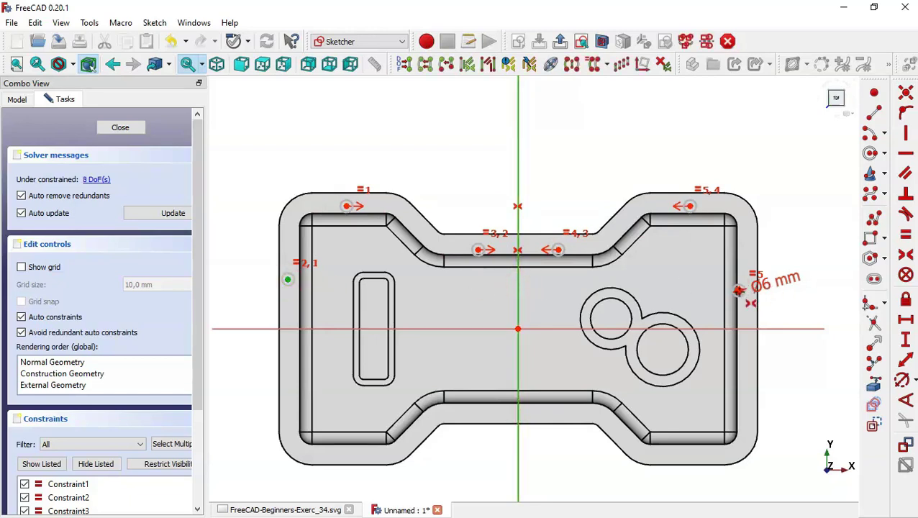
{"action": "left_click", "coordinate": [738, 290]}
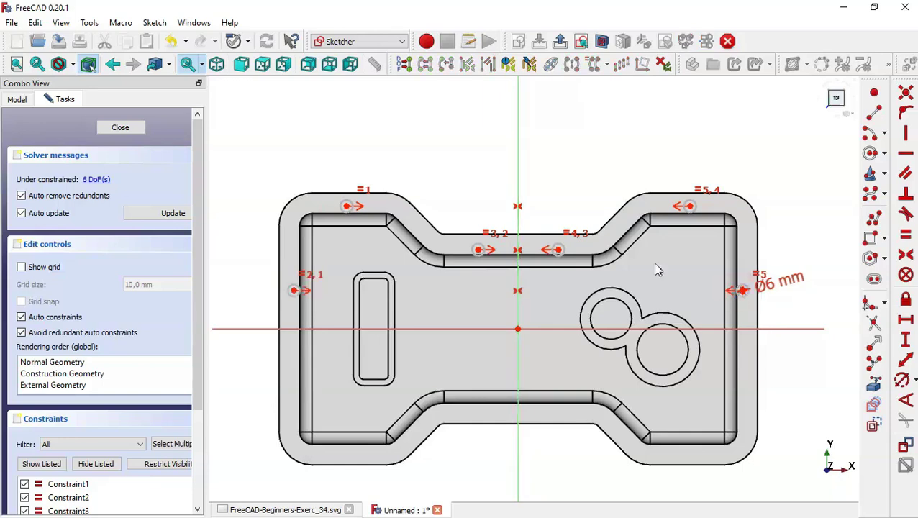
{"action": "key", "text": "Escape"}
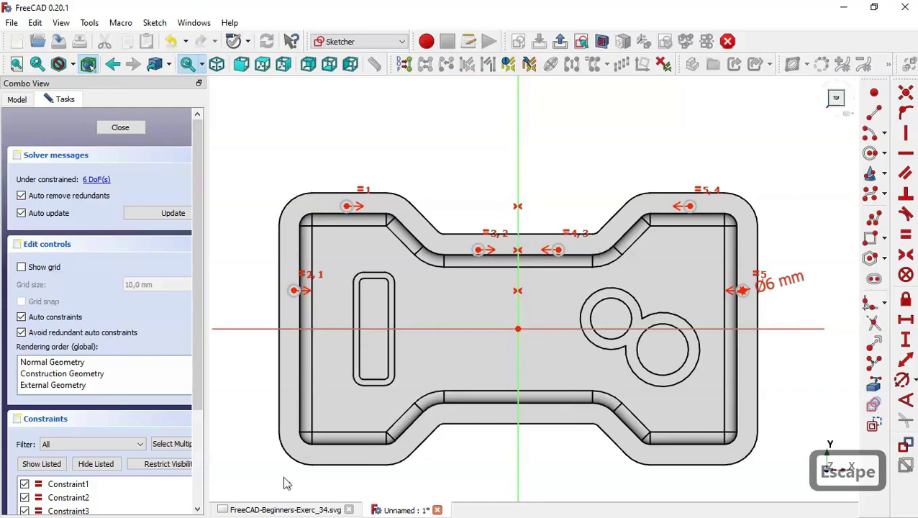
- Following the exercise drawing, set the horizontal distance between the slot-end back-edge circle and the adjacent waist circle to 57 mm
{"action": "left_click", "coordinate": [285, 509]}
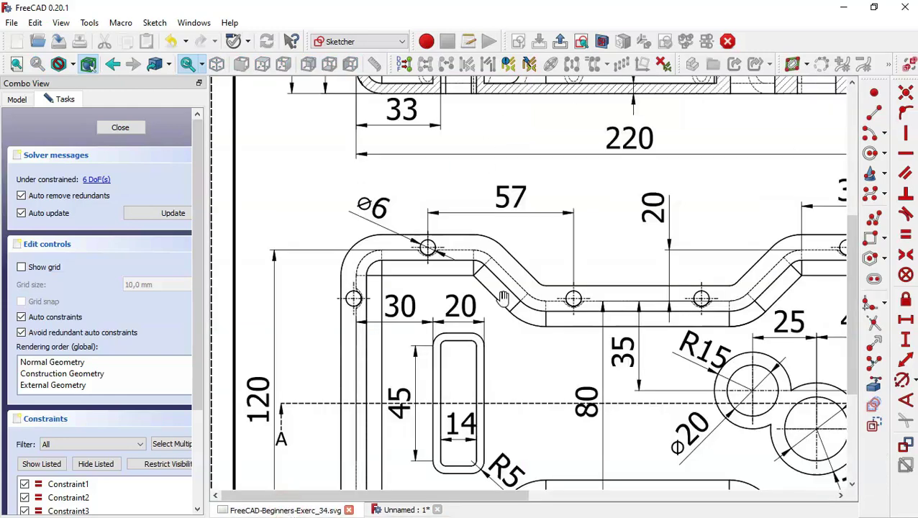
{"action": "scroll", "coordinate": [345, 199], "scroll_direction": "down", "scroll_amount": 1}
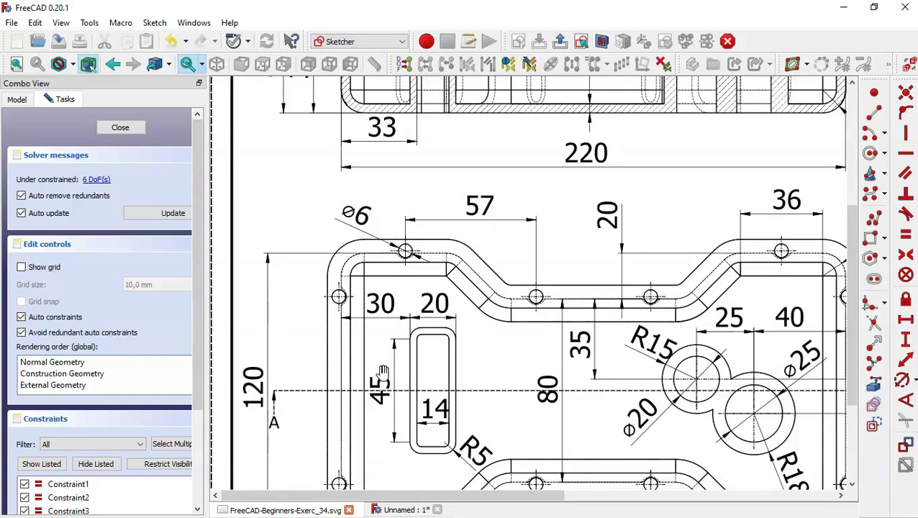
{"action": "left_click", "coordinate": [403, 510]}
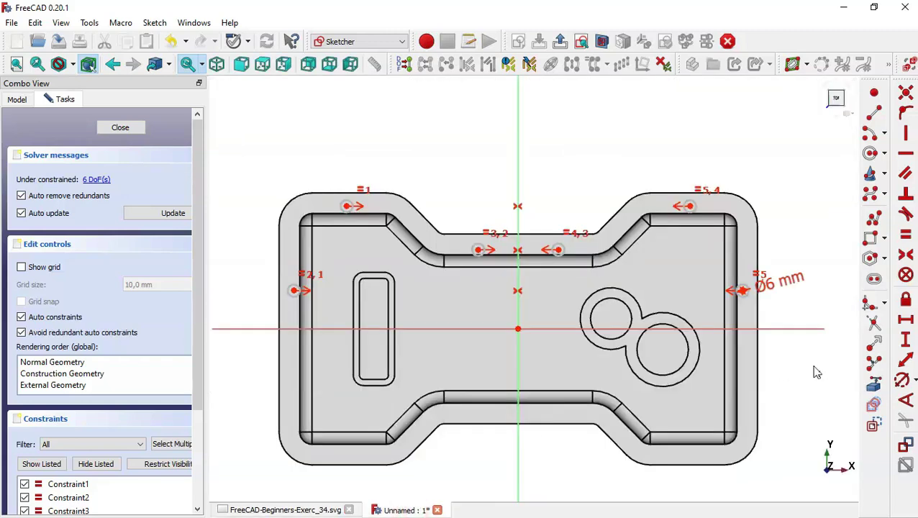
{"action": "left_click", "coordinate": [906, 322]}
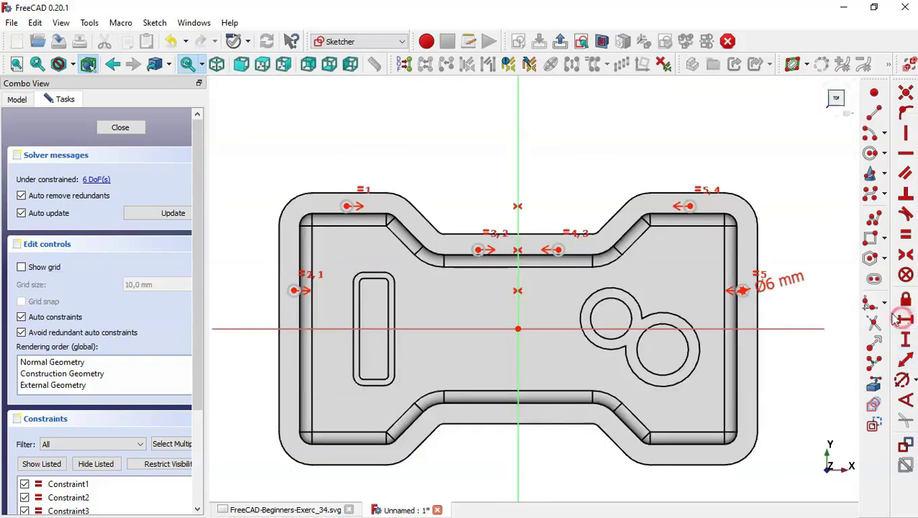
{"action": "left_click", "coordinate": [346, 206]}
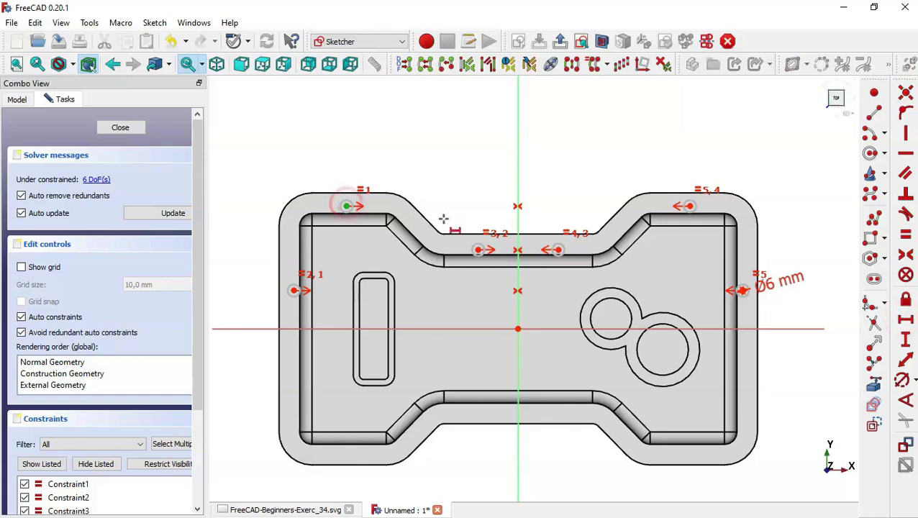
{"action": "left_click", "coordinate": [476, 248]}
{"action": "type", "text": "57"}
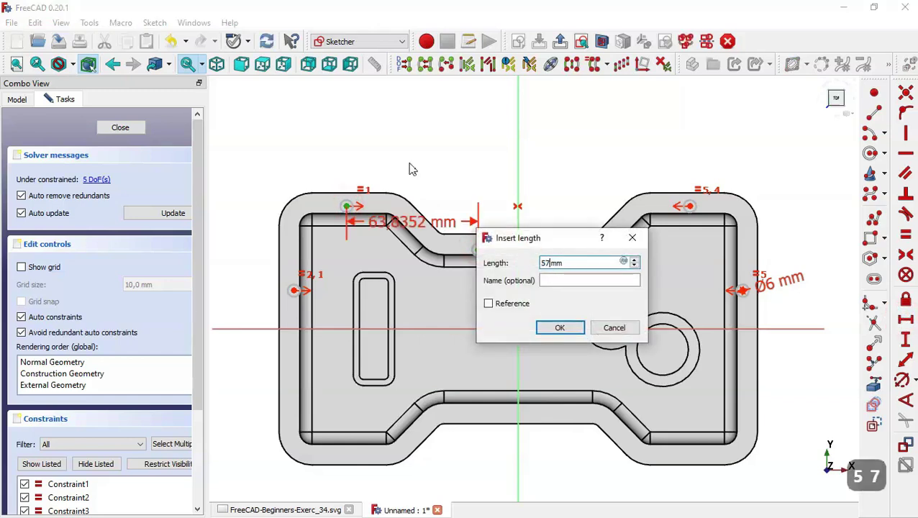
{"action": "key", "text": "Return"}
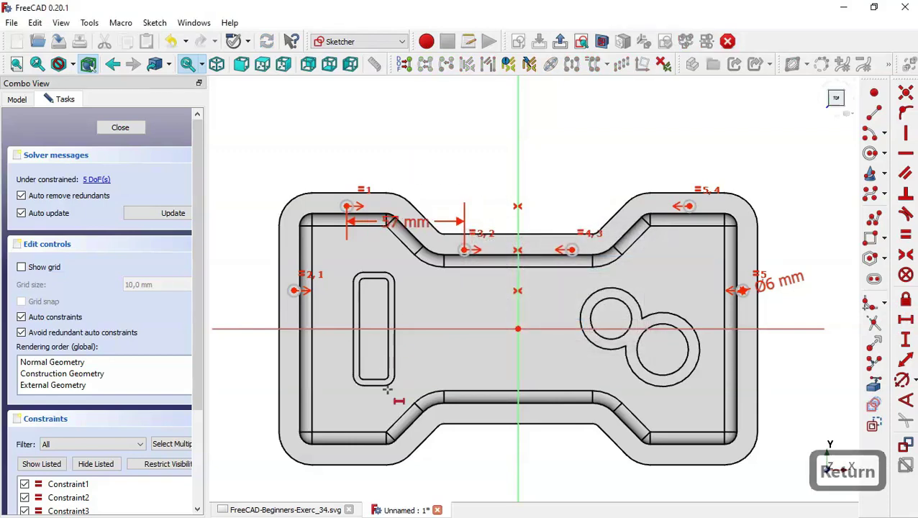
- Following the exercise drawing, set the vertical distance between the round-boss-end back-edge circle and the adjacent short-edge circle to 20 mm
{"action": "left_click", "coordinate": [314, 509]}
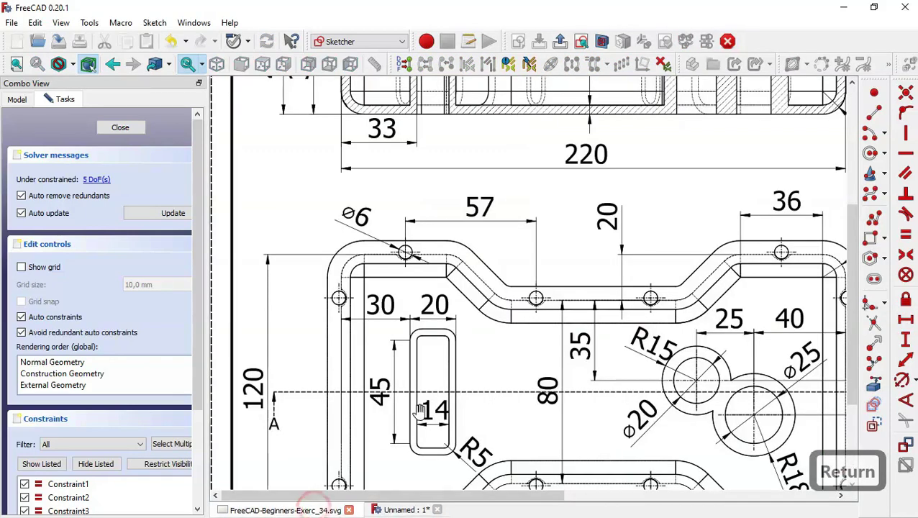
{"action": "mouse_move", "coordinate": [497, 354]}
{"action": "left_mouse_down"}
{"action": "mouse_move", "coordinate": [431, 305]}
{"action": "mouse_move", "coordinate": [392, 310]}
{"action": "left_mouse_up"}
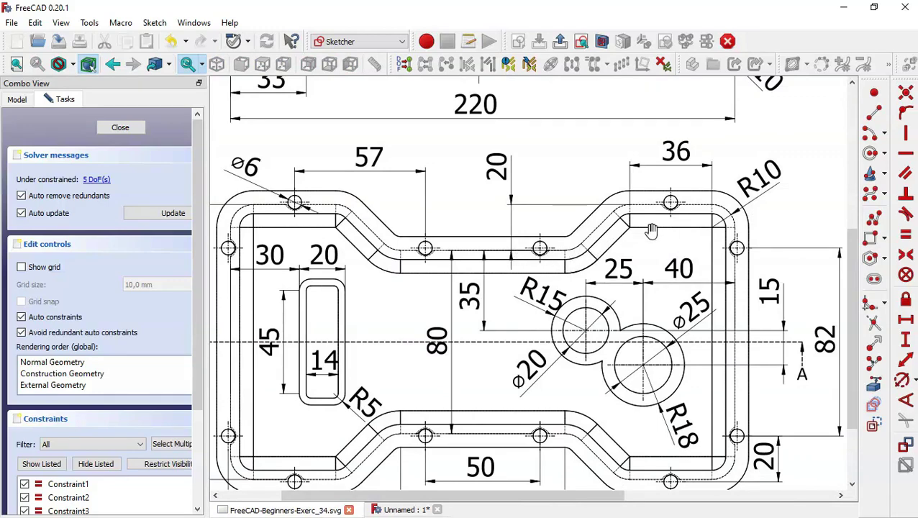
{"action": "mouse_move", "coordinate": [651, 230]}
{"action": "left_mouse_down"}
{"action": "mouse_move", "coordinate": [691, 242]}
{"action": "mouse_move", "coordinate": [649, 205]}
{"action": "mouse_move", "coordinate": [743, 172]}
{"action": "mouse_move", "coordinate": [587, 187]}
{"action": "left_mouse_up"}
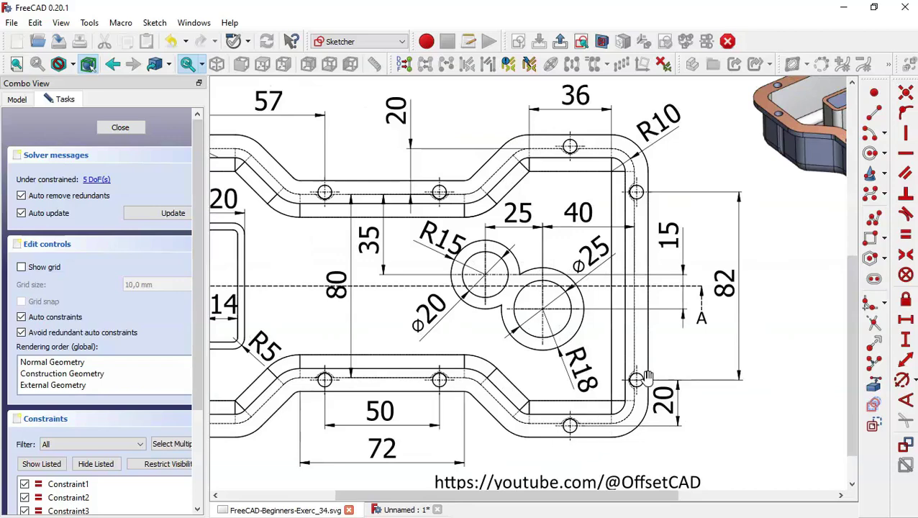
{"action": "left_click", "coordinate": [399, 511]}
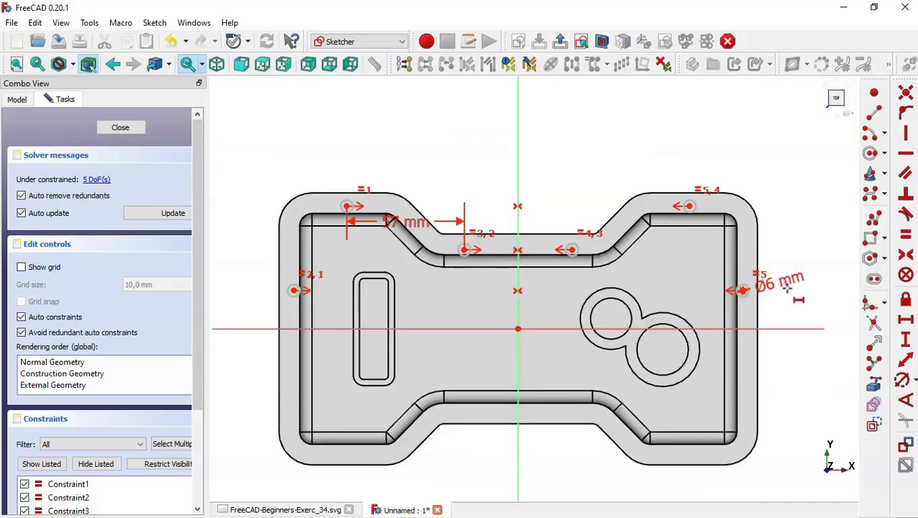
{"action": "left_click", "coordinate": [908, 340]}
{"action": "left_click", "coordinate": [689, 205]}
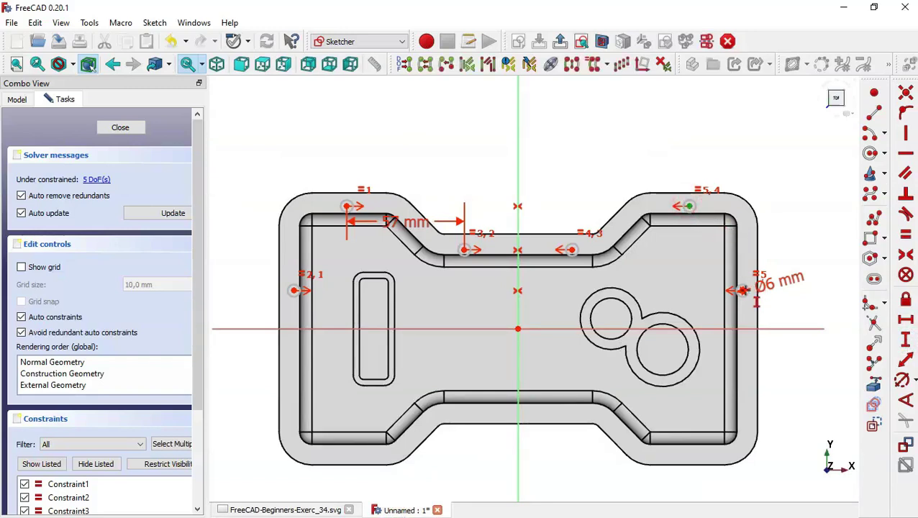
{"action": "left_click", "coordinate": [743, 290]}
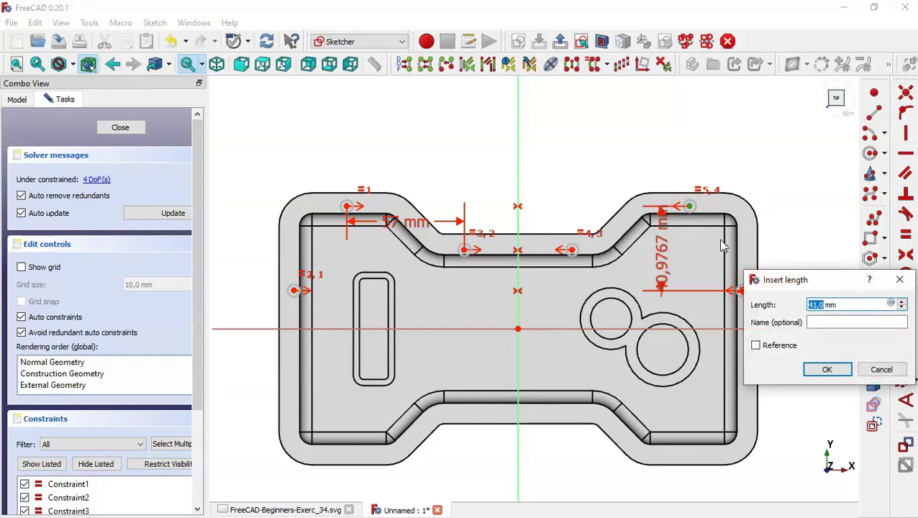
{"action": "type", "text": "20"}
{"action": "key", "text": "Return"}
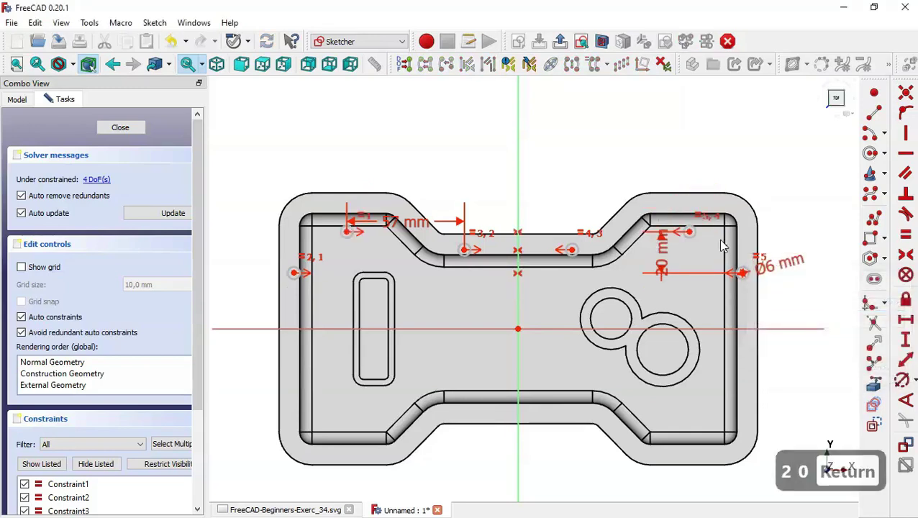
{"action": "key", "text": "Escape"}
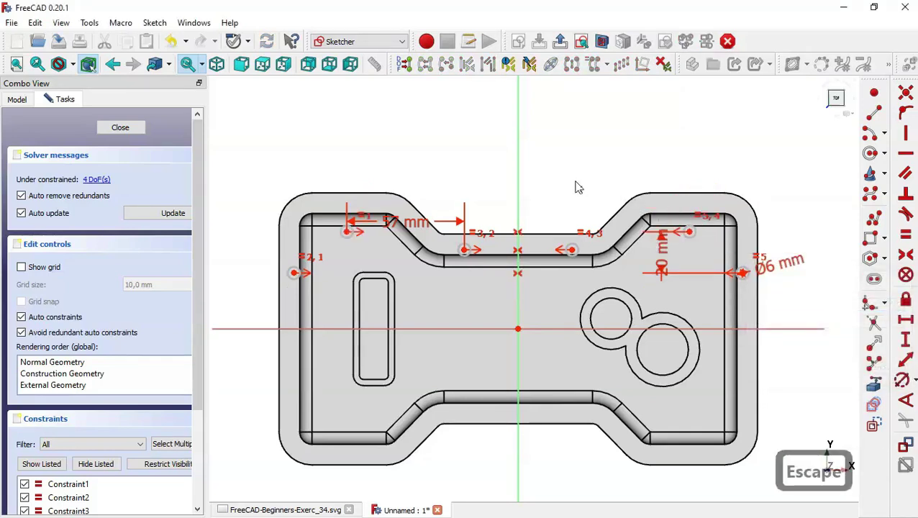
- Consult the exercise drawing and dimension the horizontal distance between the slot-end short-edge circle and the adjacent back-edge circle as 25 mm
{"action": "left_click", "coordinate": [294, 510]}
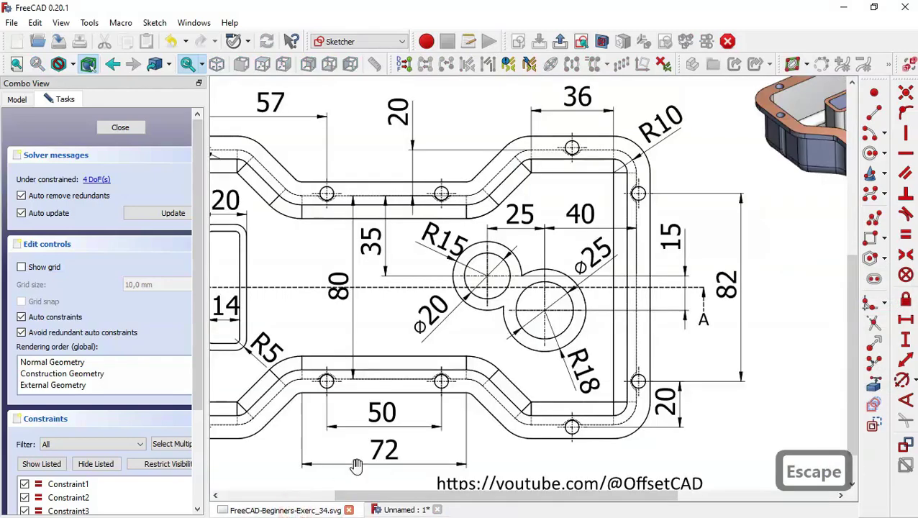
{"action": "left_click_drag", "start_coordinate": [493, 438], "coordinate": [684, 356]}
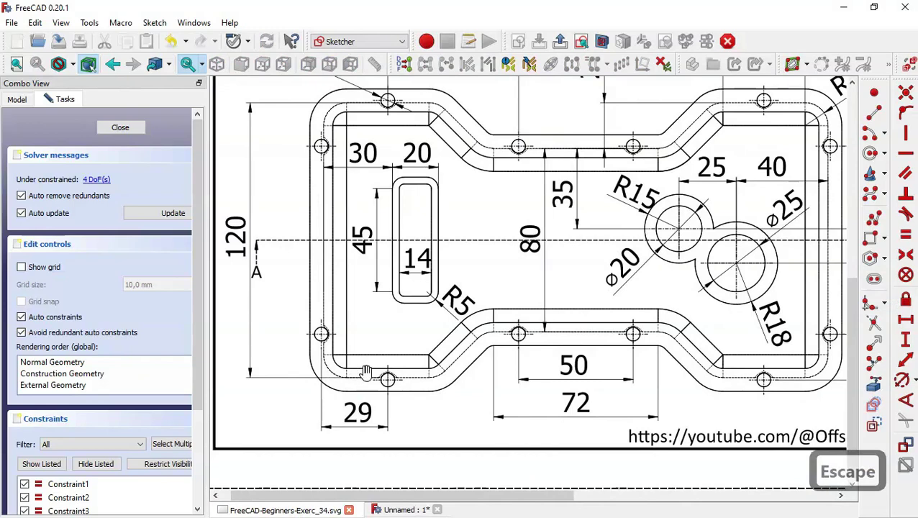
{"action": "left_click", "coordinate": [405, 510]}
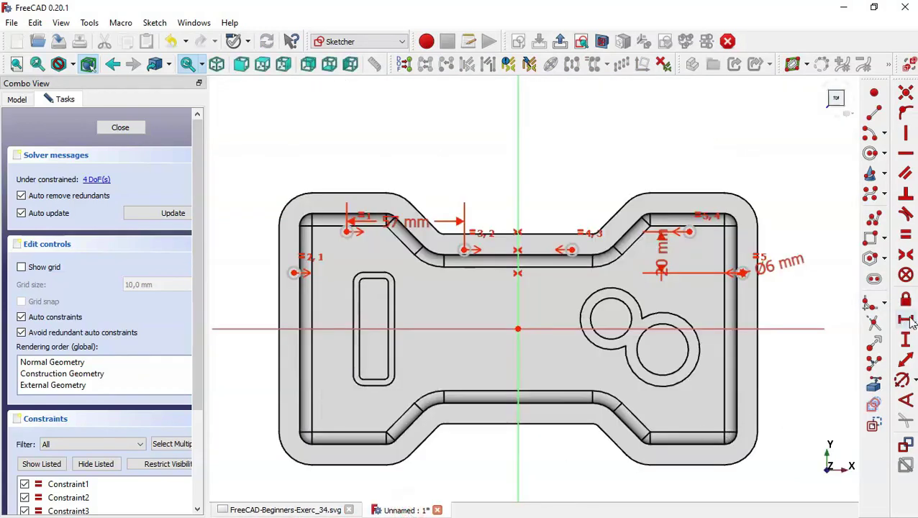
{"action": "left_click", "coordinate": [294, 273]}
{"action": "left_click", "coordinate": [294, 273]}
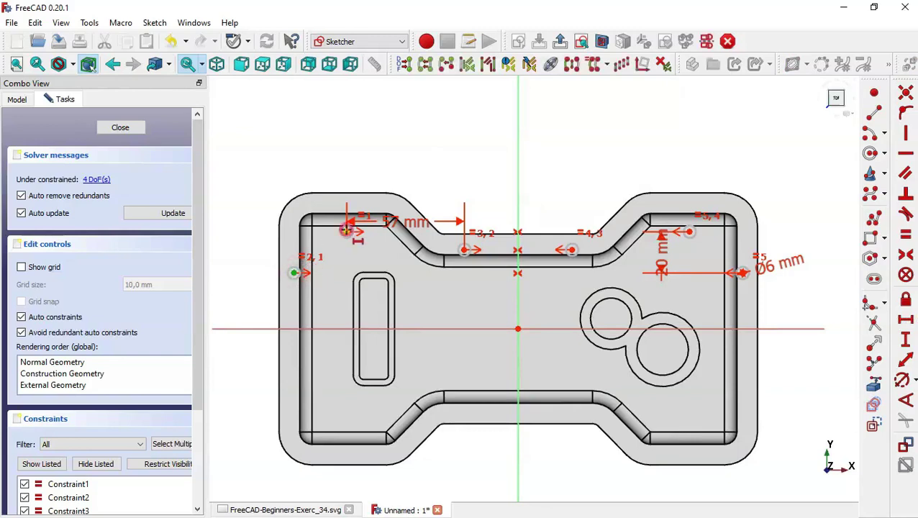
{"action": "left_click", "coordinate": [346, 229]}
{"action": "type", "text": "25"}
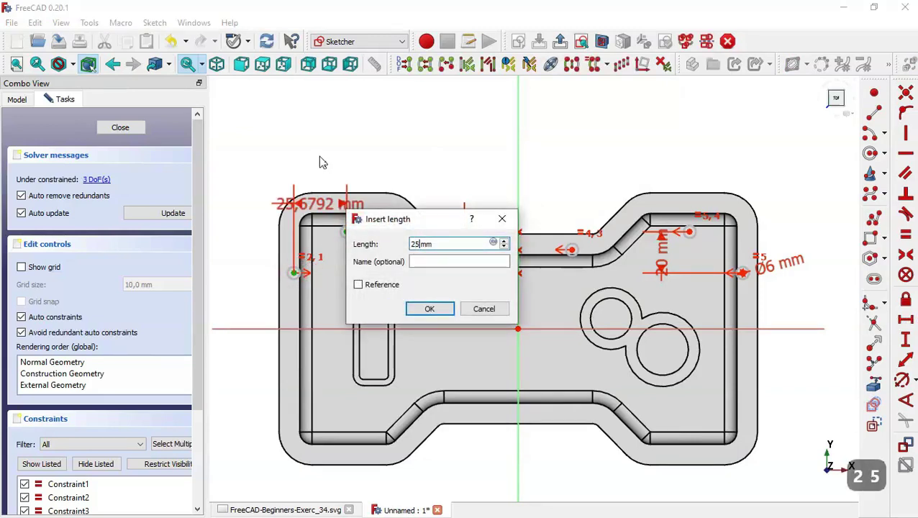
{"action": "key", "text": "Return"}
- Recheck the exercise drawing and correct the horizontal distance between the slot-end short-edge and back-edge circles to 29 mm
{"action": "left_click", "coordinate": [290, 511]}
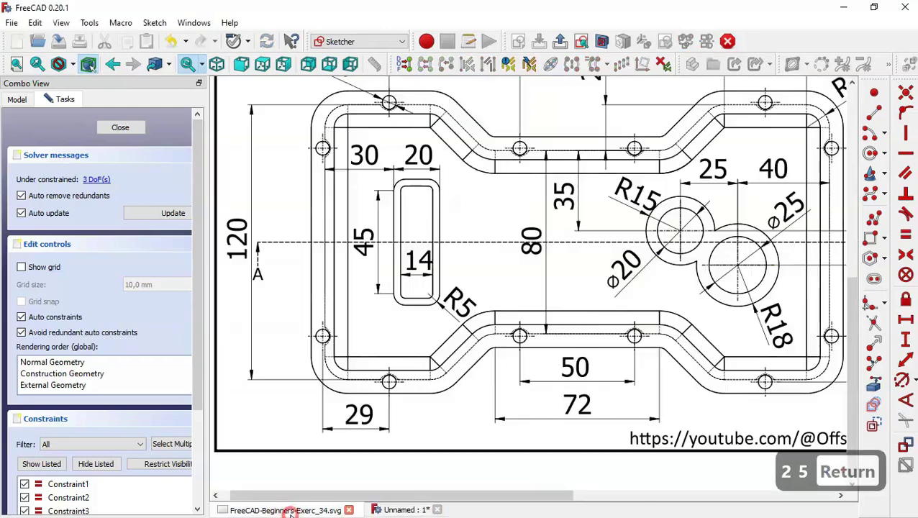
{"action": "left_click", "coordinate": [389, 511]}
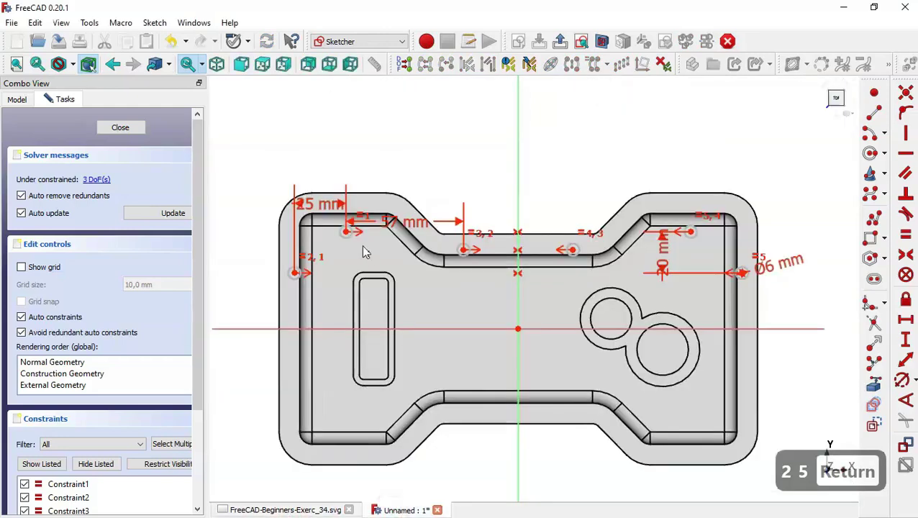
{"action": "key", "text": "Escape"}
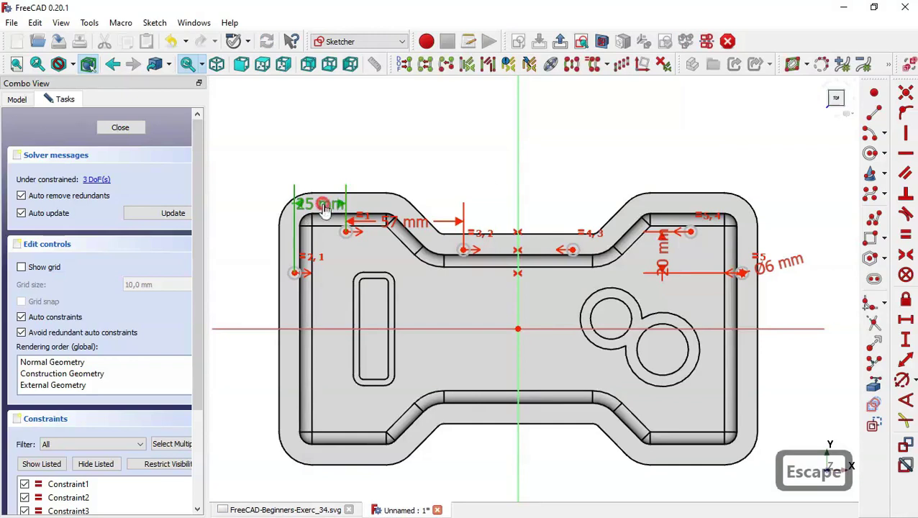
{"action": "double_click", "coordinate": [314, 204]}
{"action": "type", "text": "29"}
{"action": "key", "text": "Return"}
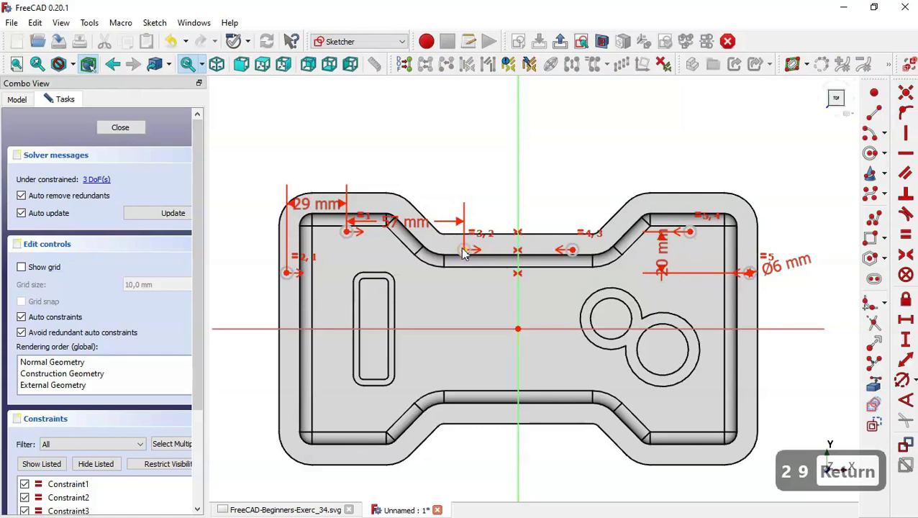
- Check the waist hole spacing in the exercise drawing and set the vertical distance from the origin to the boss-side waist circle to 41 mm
{"action": "mouse_move", "coordinate": [464, 256]}
{"action": "left_mouse_down"}
{"action": "mouse_move", "coordinate": [463, 215]}
{"action": "mouse_move", "coordinate": [465, 263]}
{"action": "left_mouse_up"}
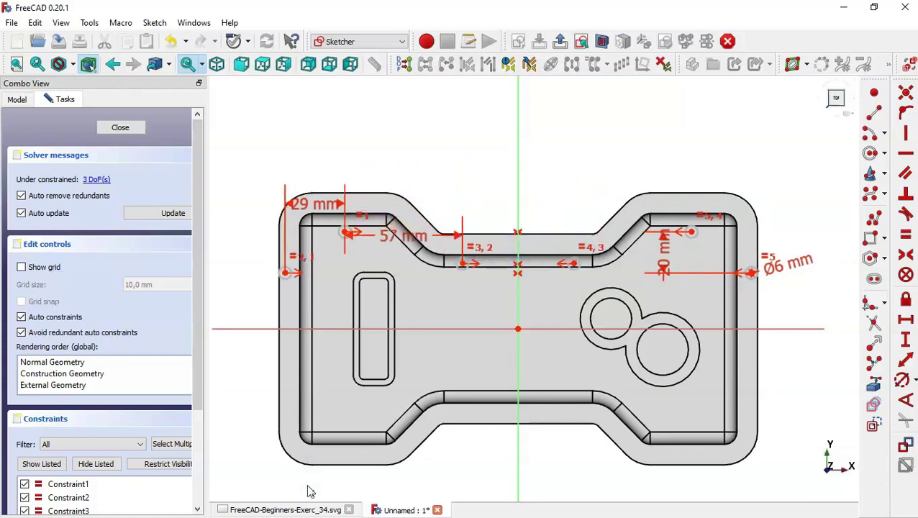
{"action": "left_click", "coordinate": [303, 510]}
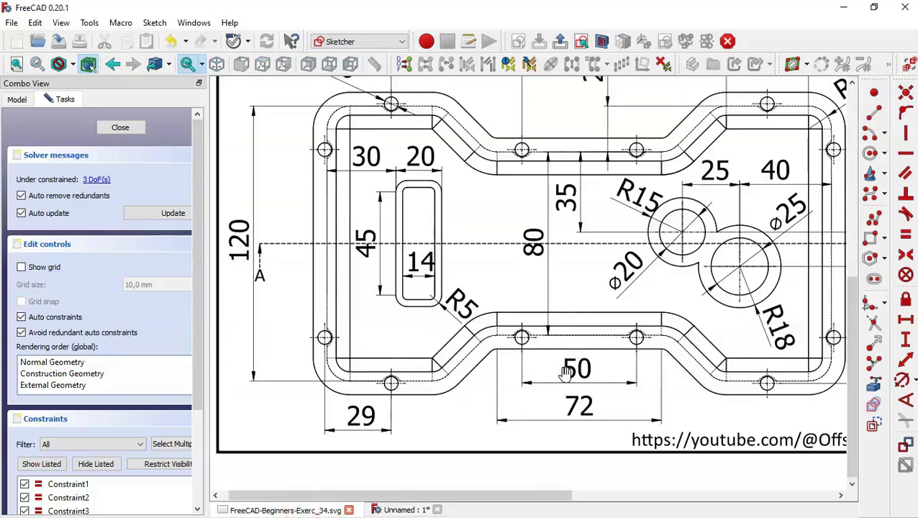
{"action": "scroll", "coordinate": [630, 343], "scroll_direction": "up", "scroll_amount": 3}
{"action": "mouse_move", "coordinate": [587, 391]}
{"action": "left_mouse_down"}
{"action": "mouse_move", "coordinate": [583, 400]}
{"action": "mouse_move", "coordinate": [575, 389]}
{"action": "left_mouse_up"}
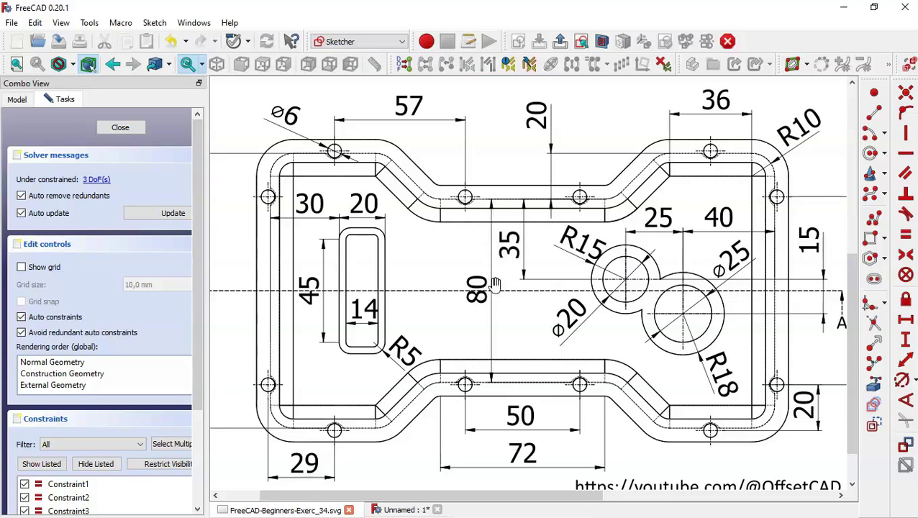
{"action": "left_click", "coordinate": [381, 508]}
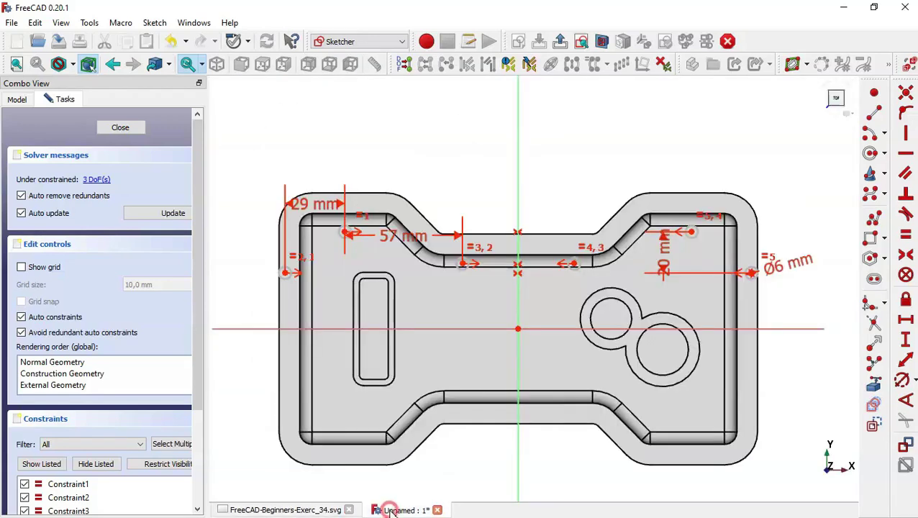
{"action": "left_click", "coordinate": [905, 340]}
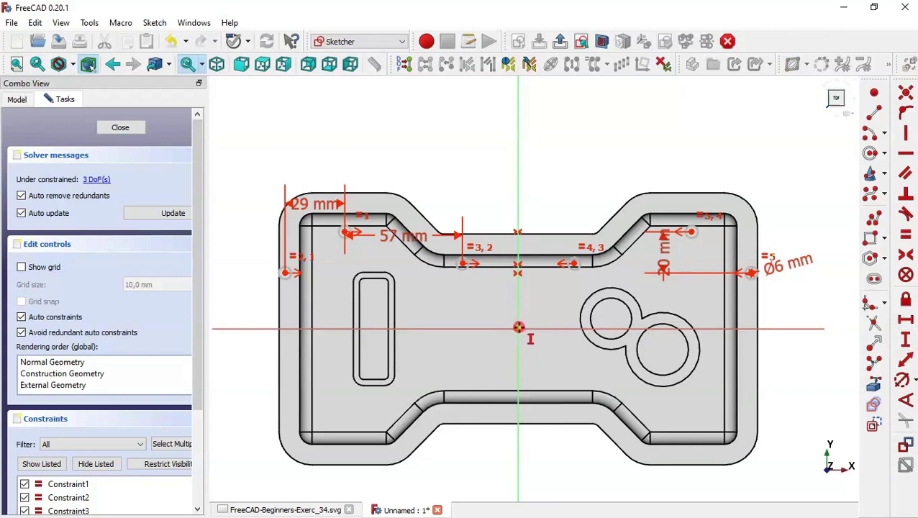
{"action": "left_click", "coordinate": [518, 327]}
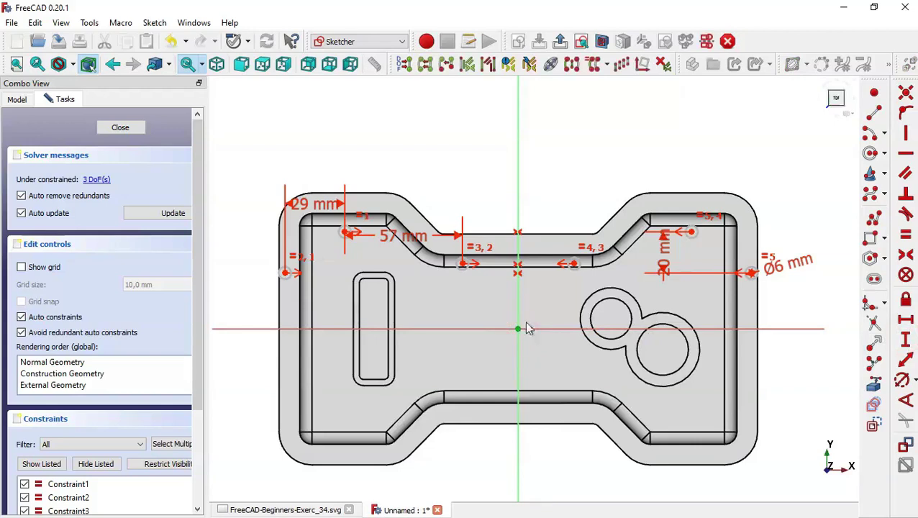
{"action": "left_click", "coordinate": [575, 264]}
{"action": "type", "text": "41"}
{"action": "key", "text": "Return"}
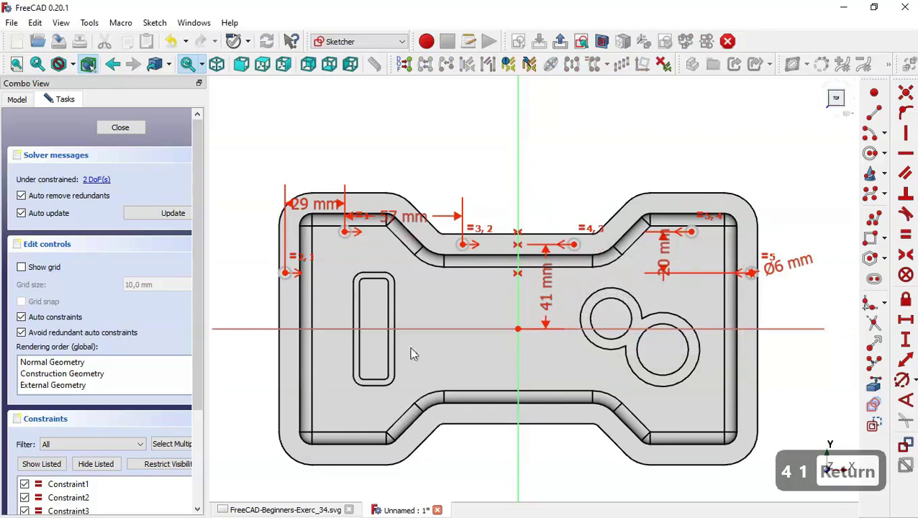
- Review the overall dimensions in the exercise drawing and set the horizontal distance between the two short-edge circles to 222 mm
{"action": "left_click", "coordinate": [299, 508]}
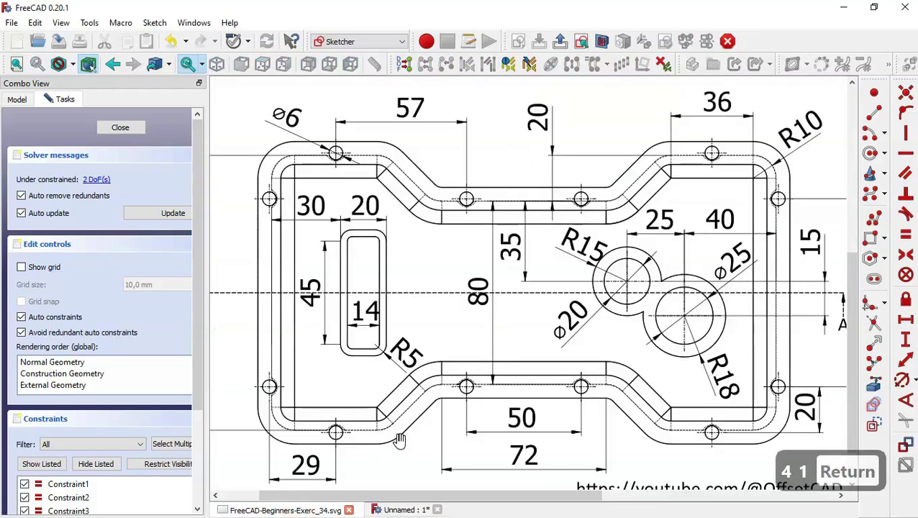
{"action": "mouse_move", "coordinate": [416, 457]}
{"action": "left_mouse_down"}
{"action": "mouse_move", "coordinate": [481, 425]}
{"action": "mouse_move", "coordinate": [458, 513]}
{"action": "left_mouse_up"}
{"action": "mouse_move", "coordinate": [652, 150]}
{"action": "left_mouse_down"}
{"action": "mouse_move", "coordinate": [648, 228]}
{"action": "mouse_move", "coordinate": [631, 108]}
{"action": "left_mouse_up"}
{"action": "middle_click_drag", "start_coordinate": [631, 107], "coordinate": [633, 138]}
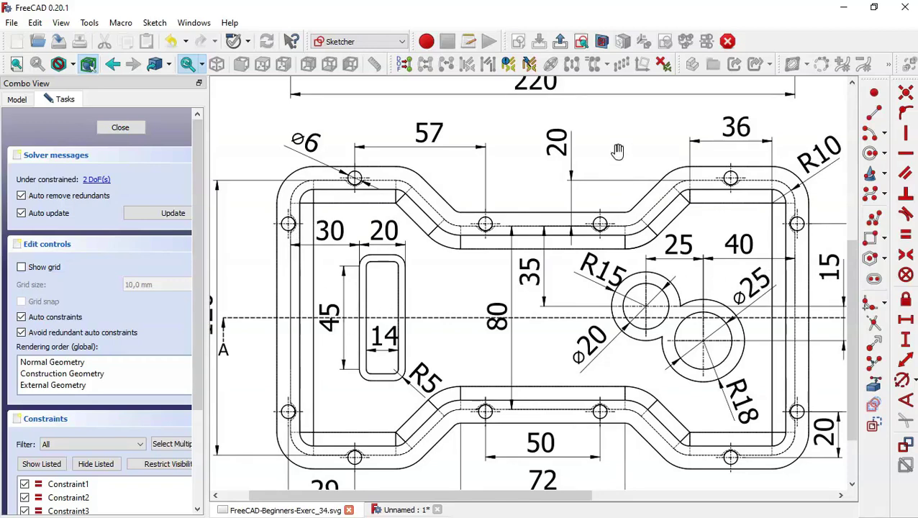
{"action": "left_click", "coordinate": [398, 510]}
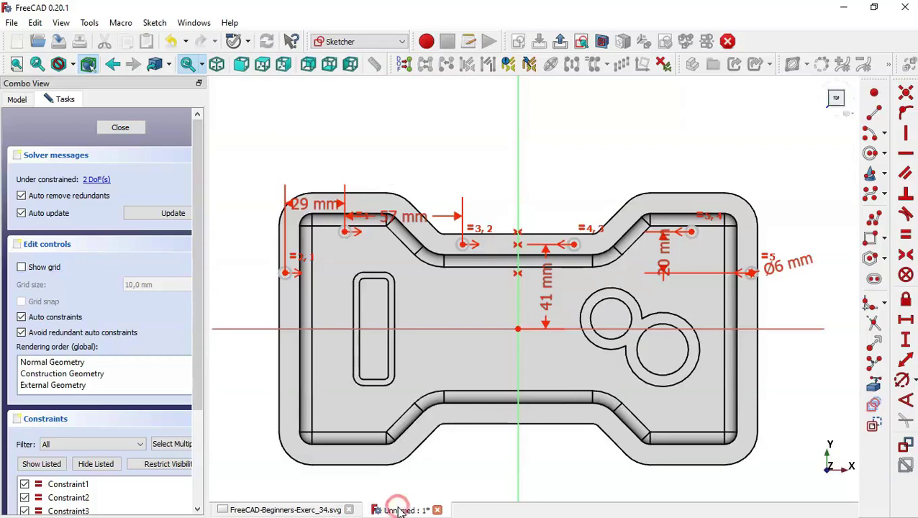
{"action": "left_click", "coordinate": [906, 320]}
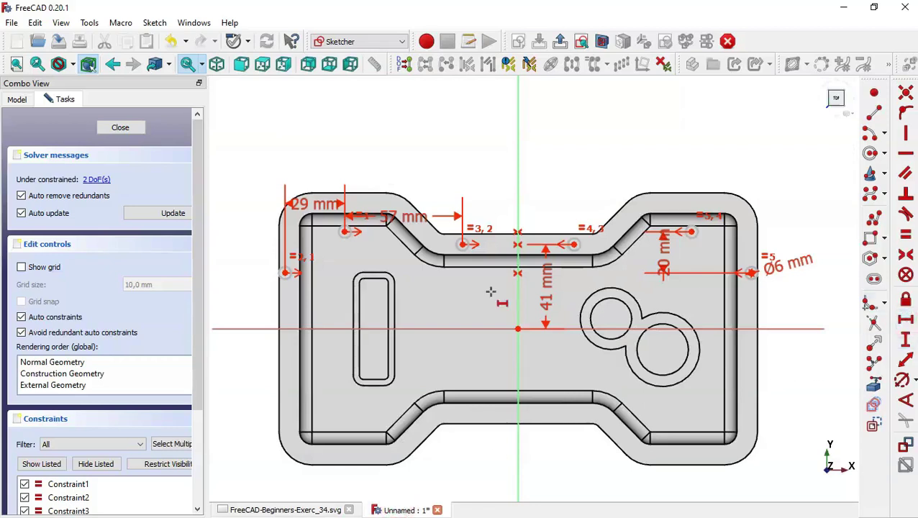
{"action": "left_click", "coordinate": [285, 273]}
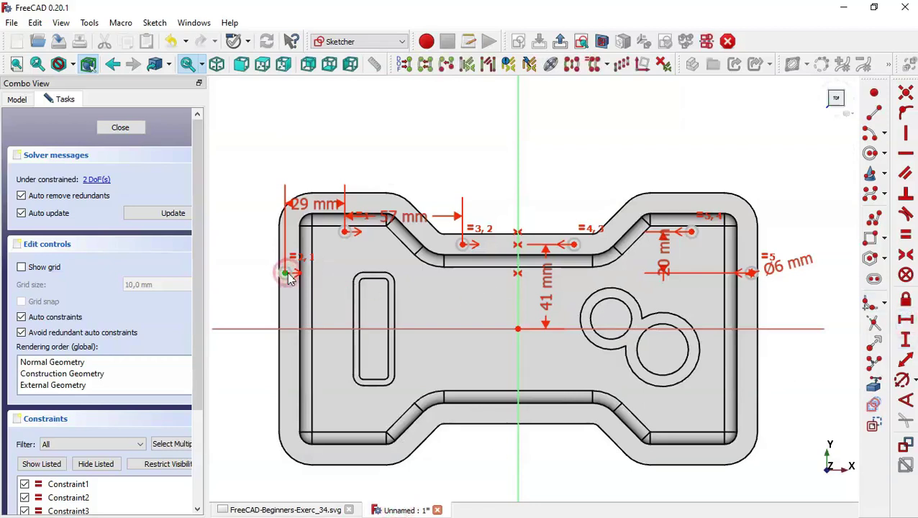
{"action": "left_click", "coordinate": [751, 272]}
{"action": "type", "text": "2"}
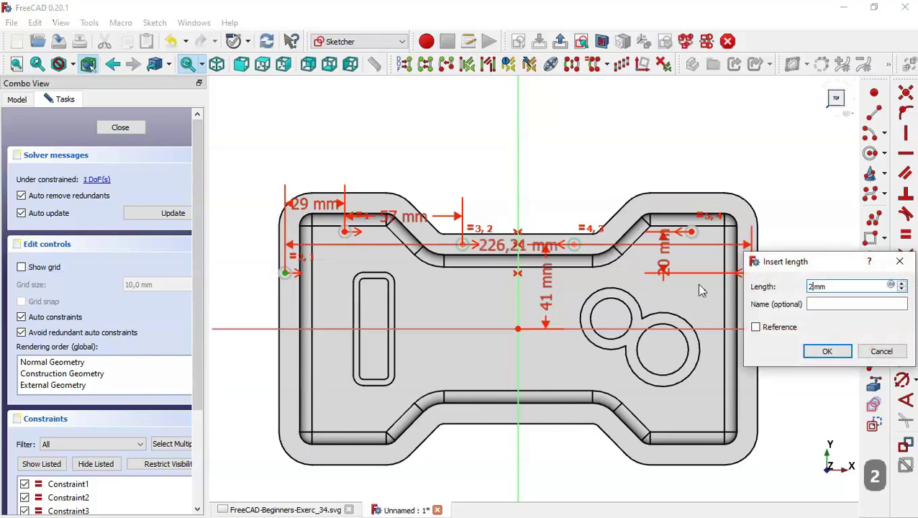
{"action": "type", "text": "22"}
{"action": "key", "text": "Return"}
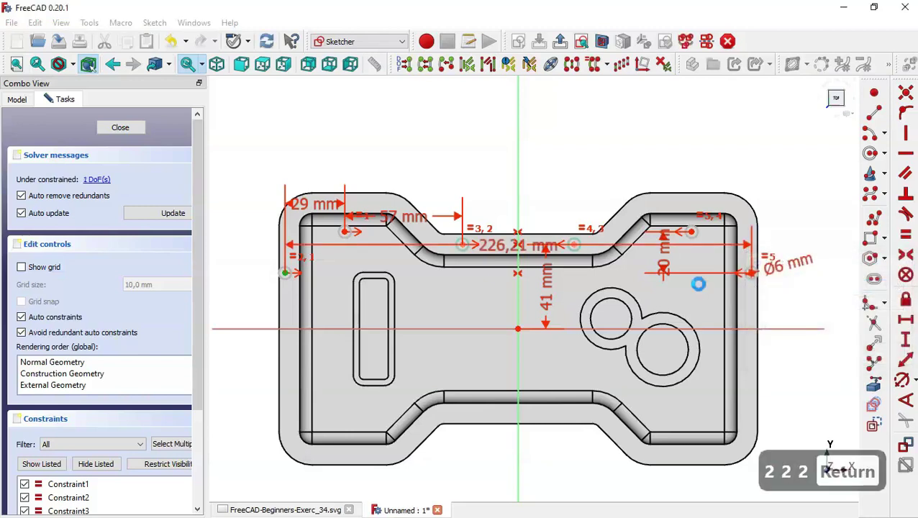
{"action": "key", "text": "Escape"}
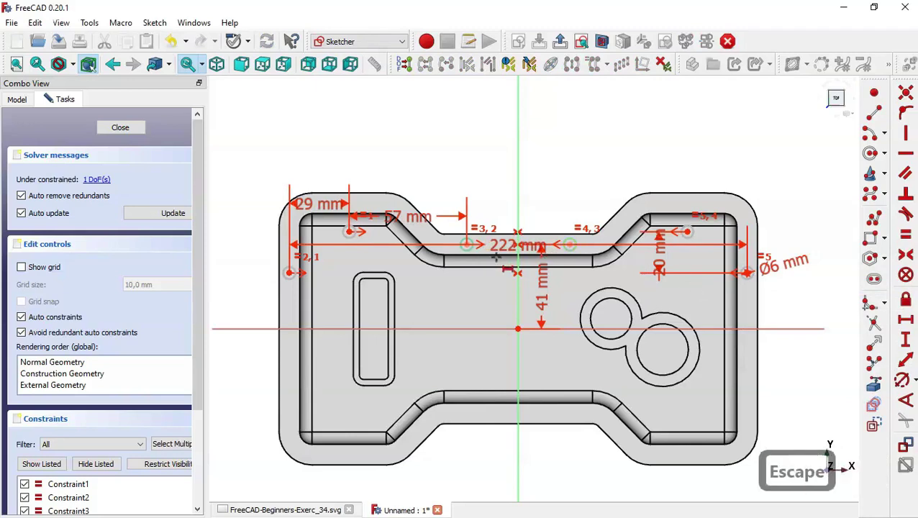
- Move the outer circles back onto the rim, set the slot-end back-edge circle 61 mm vertically from the origin, and close the sketch
{"action": "left_click_drag", "start_coordinate": [351, 237], "coordinate": [351, 210]}
{"action": "left_click", "coordinate": [905, 340]}
{"action": "left_click", "coordinate": [518, 329]}
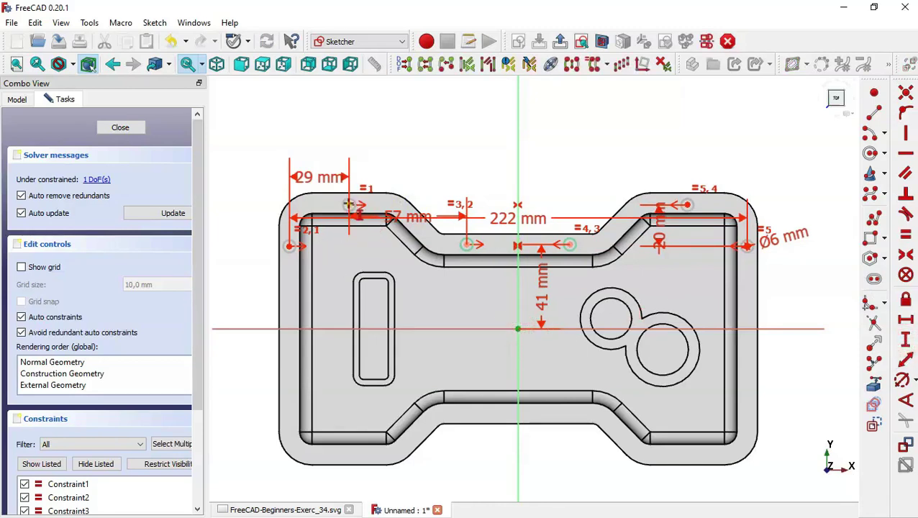
{"action": "left_click", "coordinate": [351, 207]}
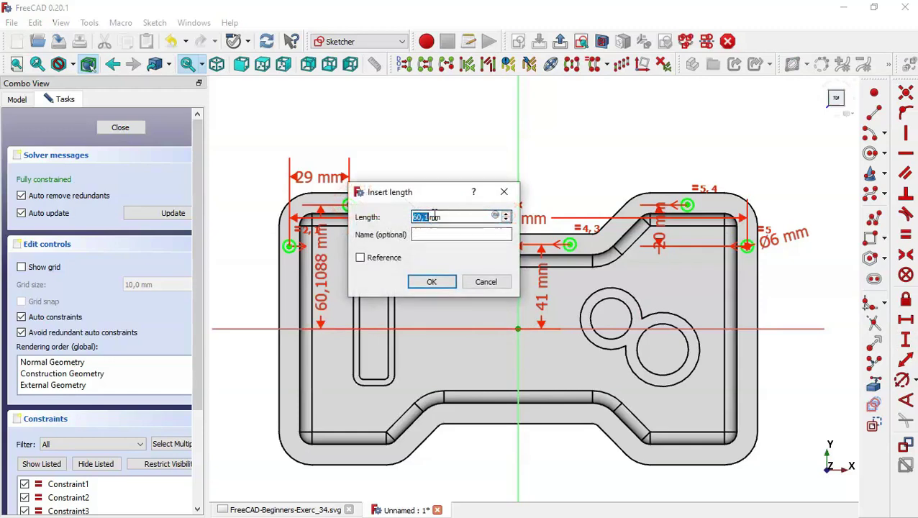
{"action": "type", "text": "61"}
{"action": "key", "text": "Return"}
{"action": "left_click", "coordinate": [123, 130]}
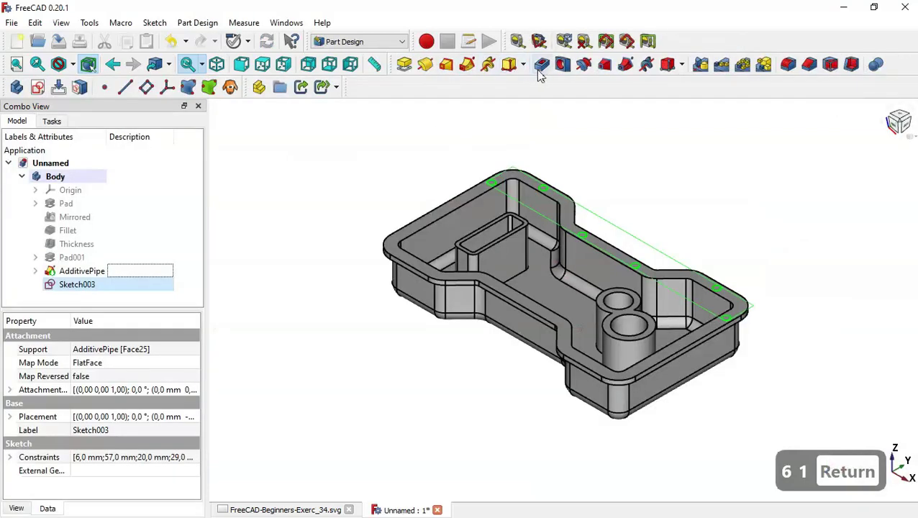
- Cut the rim-flange hole circles of the closed sketch with a Through all pocket
{"action": "left_click", "coordinate": [544, 71]}
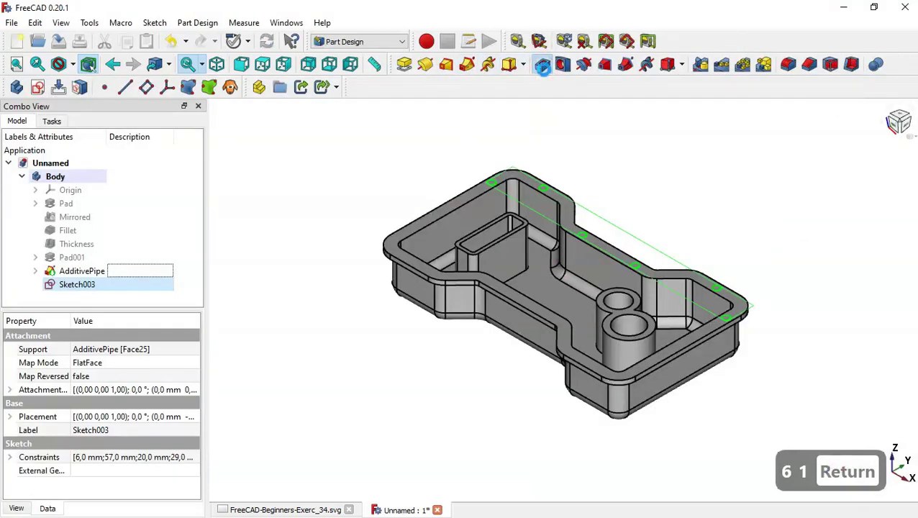
{"action": "left_click", "coordinate": [152, 204]}
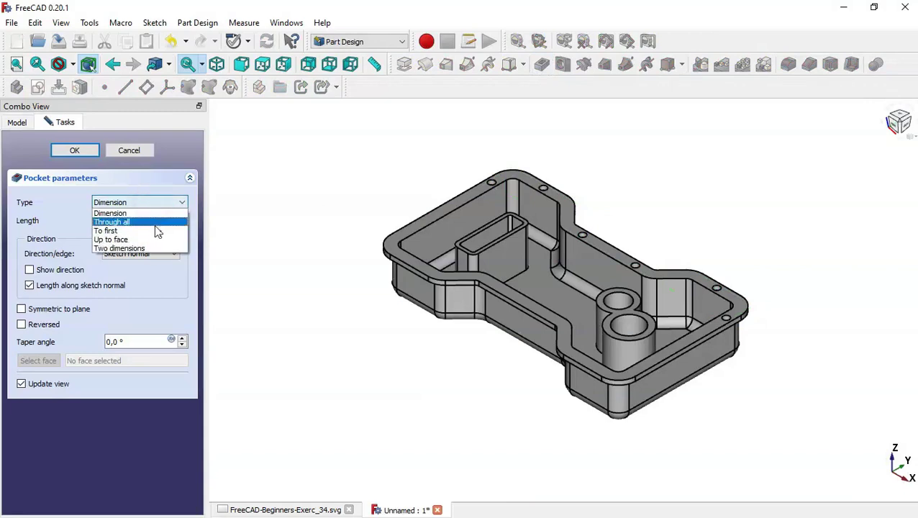
{"action": "left_click", "coordinate": [158, 223]}
{"action": "left_click", "coordinate": [82, 151]}
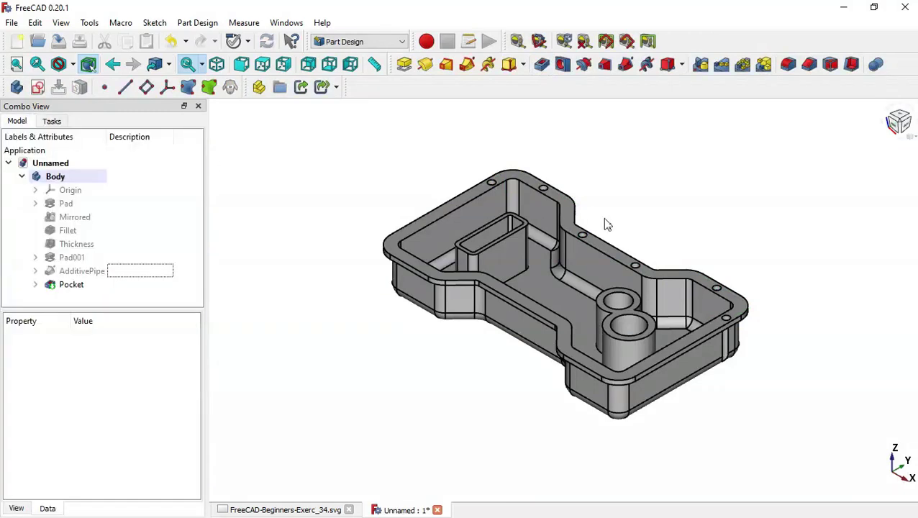
- Mirror the rim-hole pocket about the base XZ plane
{"action": "scroll", "coordinate": [606, 225], "scroll_direction": "up", "scroll_amount": 3}
{"action": "left_click", "coordinate": [125, 286]}
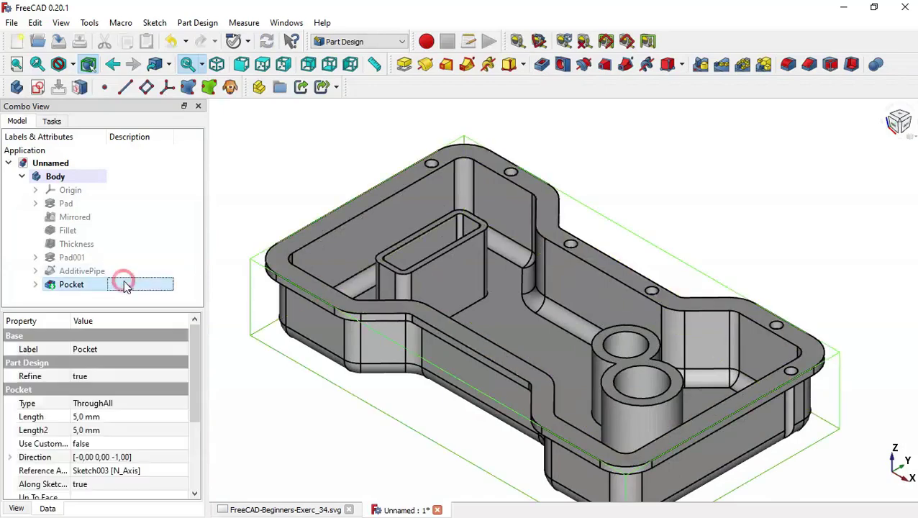
{"action": "left_click", "coordinate": [701, 64]}
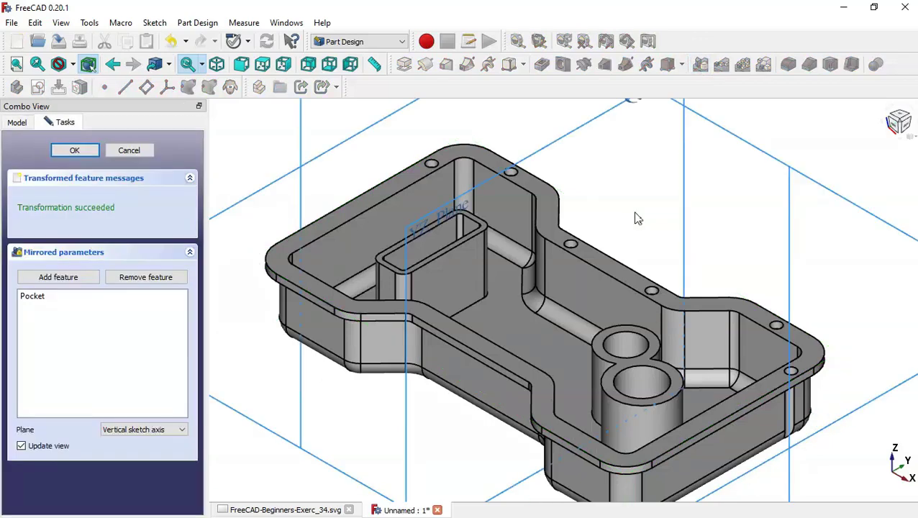
{"action": "left_click", "coordinate": [146, 430]}
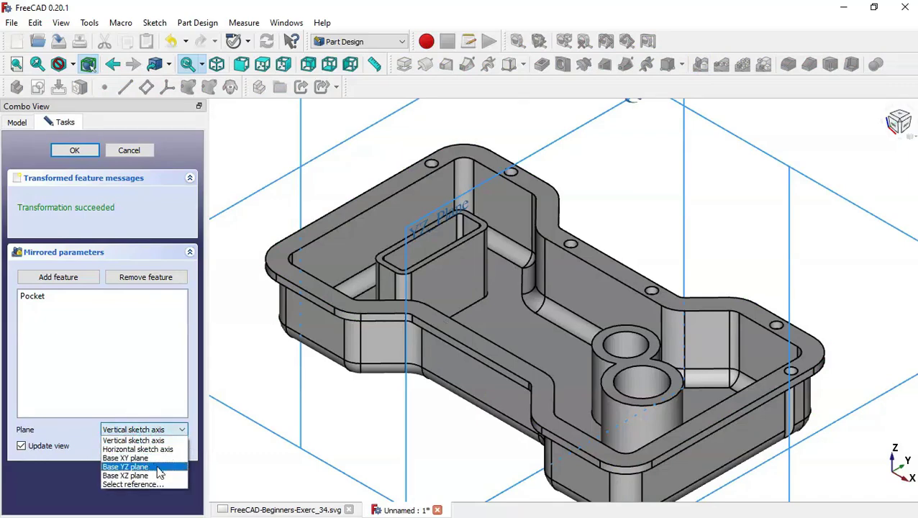
{"action": "left_click", "coordinate": [163, 475]}
{"action": "scroll", "coordinate": [503, 325], "scroll_direction": "down", "scroll_amount": 5}
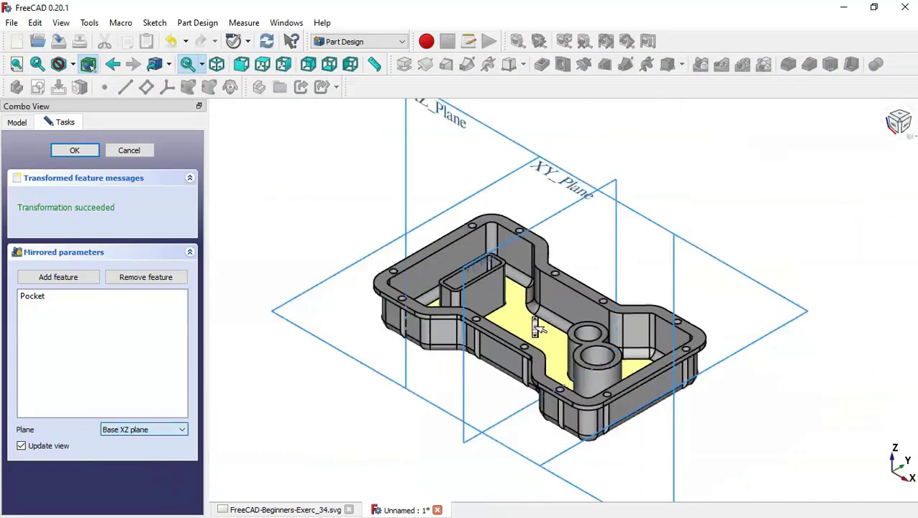
{"action": "left_click", "coordinate": [86, 151]}
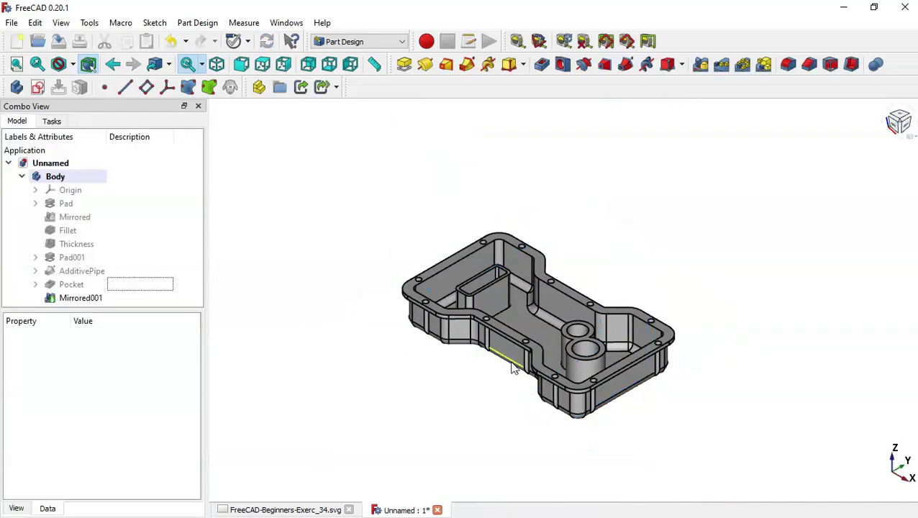
- Start a 2 mm fillet on the lower end edge of the slot-end groove in the front outer wall
{"action": "scroll", "coordinate": [507, 367], "scroll_direction": "up", "scroll_amount": 4}
{"action": "middle_click_drag", "start_coordinate": [419, 426], "coordinate": [500, 399]}
{"action": "key", "text": "Home"}
{"action": "scroll", "coordinate": [547, 352], "scroll_direction": "up", "scroll_amount": 4}
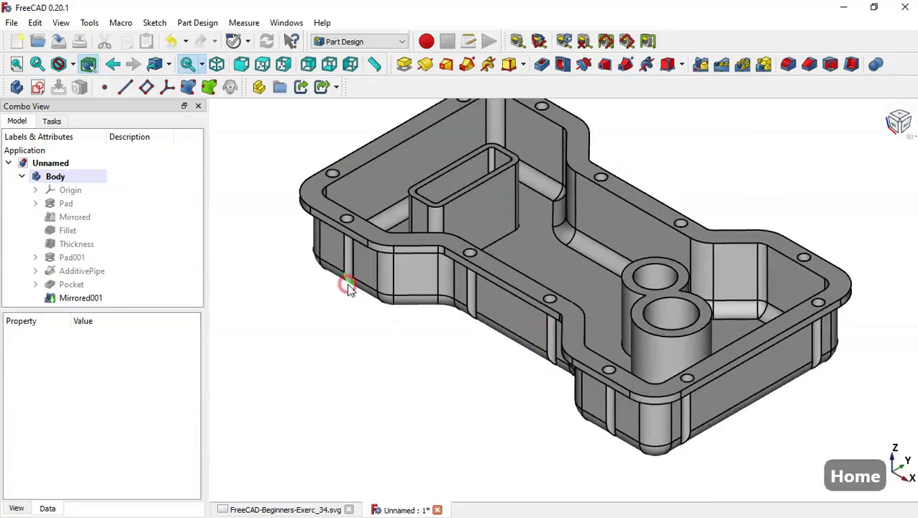
{"action": "left_click", "coordinate": [349, 288]}
{"action": "left_click", "coordinate": [788, 64]}
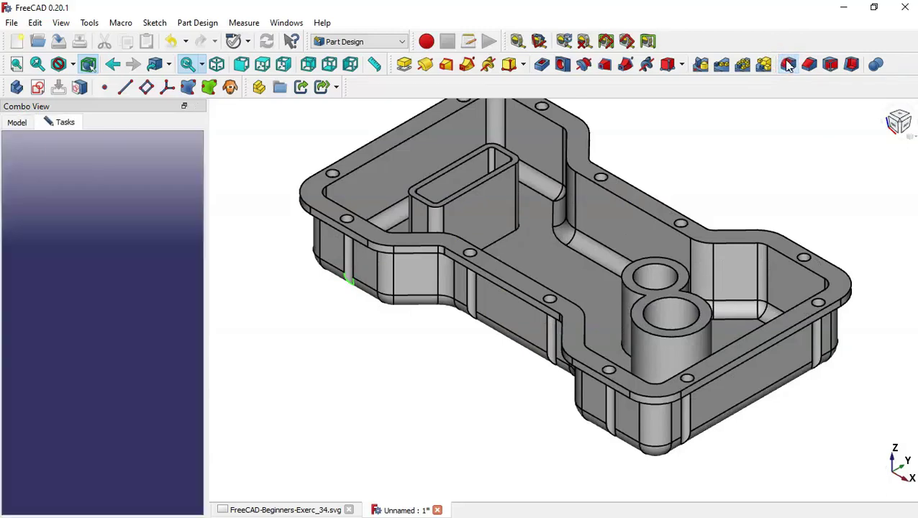
{"action": "triple_click", "coordinate": [138, 357]}
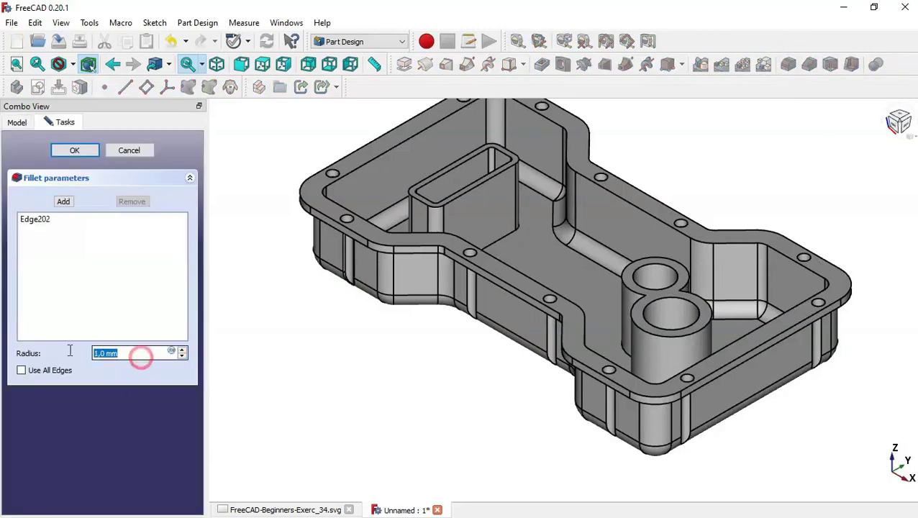
{"action": "type", "text": "2"}
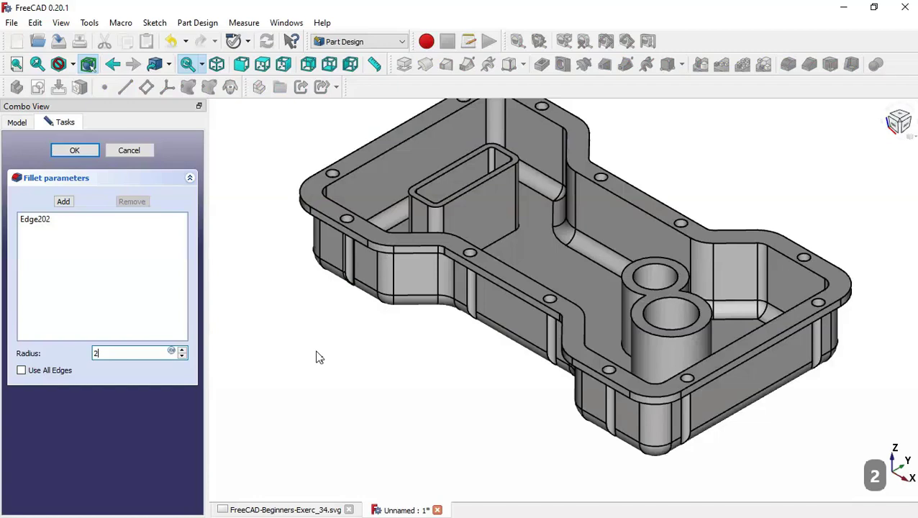
- Add the lower end edges of the remaining front-wall grooves and both boss-end short-wall grooves to the fillet
{"action": "left_click", "coordinate": [63, 202]}
{"action": "left_click", "coordinate": [471, 320]}
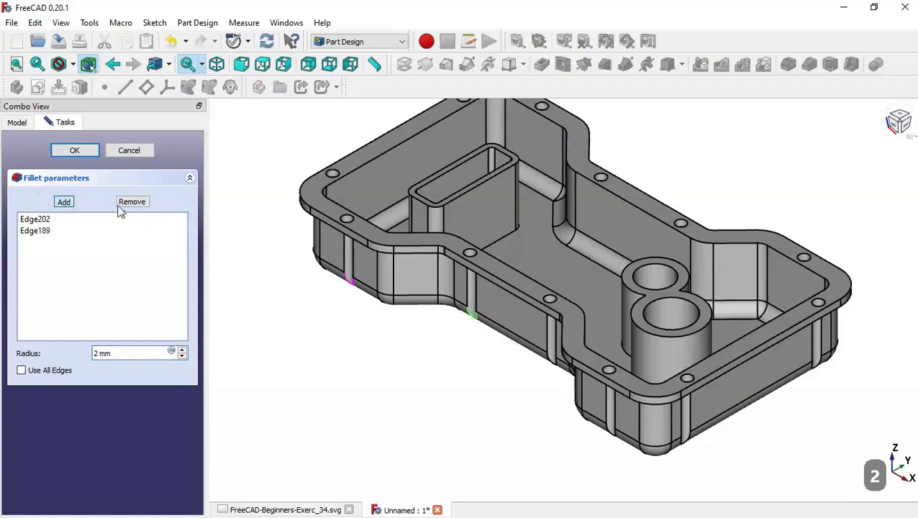
{"action": "left_click", "coordinate": [71, 205]}
{"action": "left_click", "coordinate": [70, 204]}
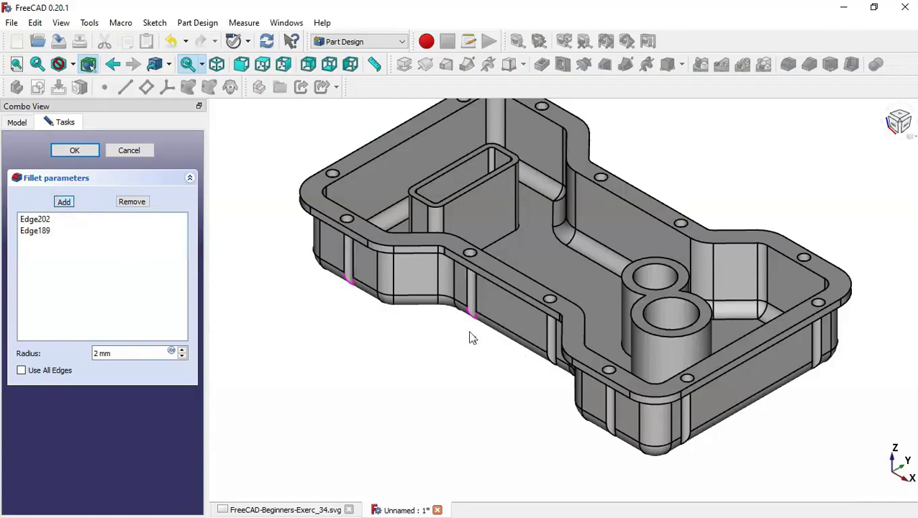
{"action": "left_click", "coordinate": [551, 359]}
{"action": "left_click", "coordinate": [62, 204]}
{"action": "left_click", "coordinate": [64, 202]}
{"action": "left_click", "coordinate": [685, 444]}
{"action": "left_click", "coordinate": [816, 363]}
- Add the lower groove edges on the back wall and slot-end short wall, and complete the fillet
{"action": "middle_click_drag", "start_coordinate": [865, 366], "coordinate": [425, 299]}
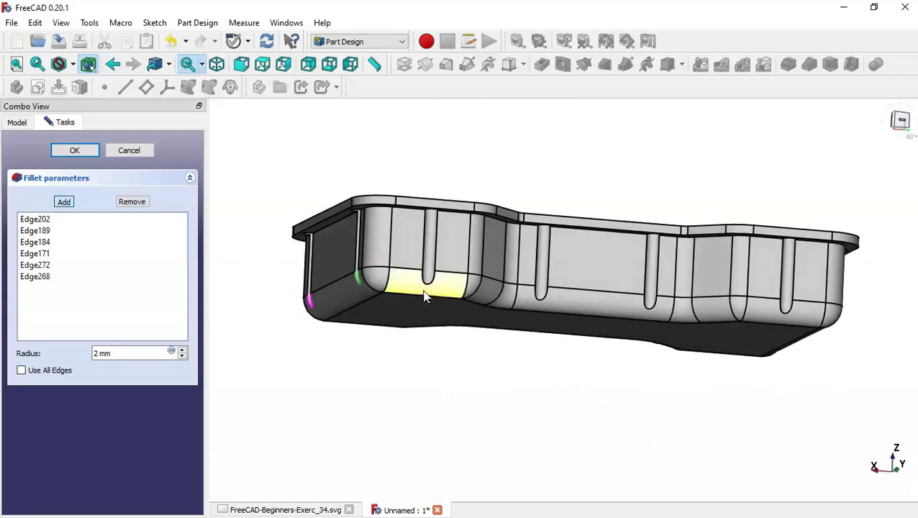
{"action": "left_click", "coordinate": [427, 282]}
{"action": "left_click", "coordinate": [649, 305]}
{"action": "left_click", "coordinate": [786, 307]}
{"action": "middle_click_drag", "start_coordinate": [807, 341], "coordinate": [460, 253]}
{"action": "left_click", "coordinate": [451, 248]}
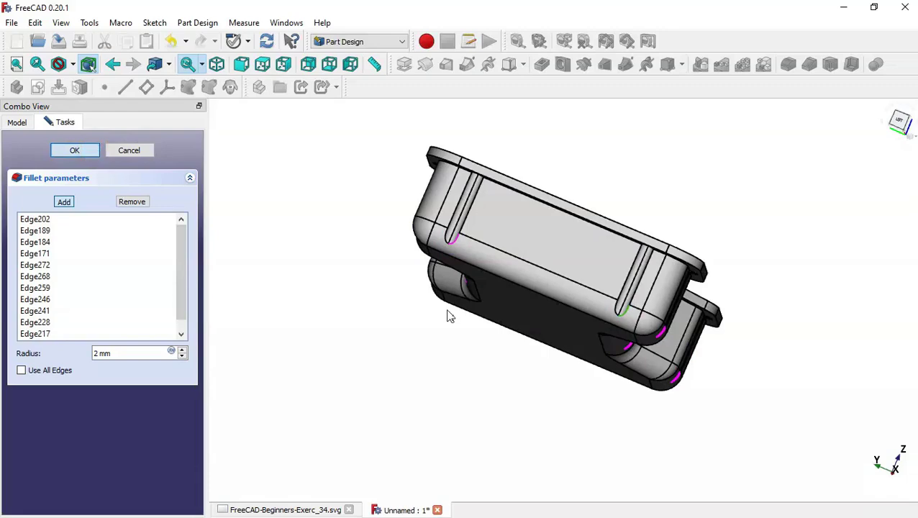
{"action": "key", "text": "Home"}
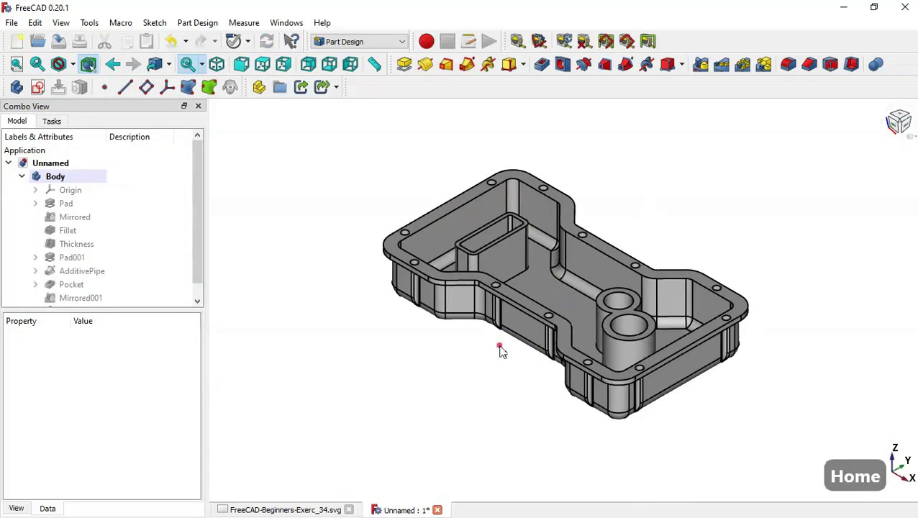
- Cut the floor faces inside the rectangular slot and both round bosses with a 5 mm pocket
{"action": "middle_click_drag", "start_coordinate": [502, 352], "coordinate": [682, 254]}
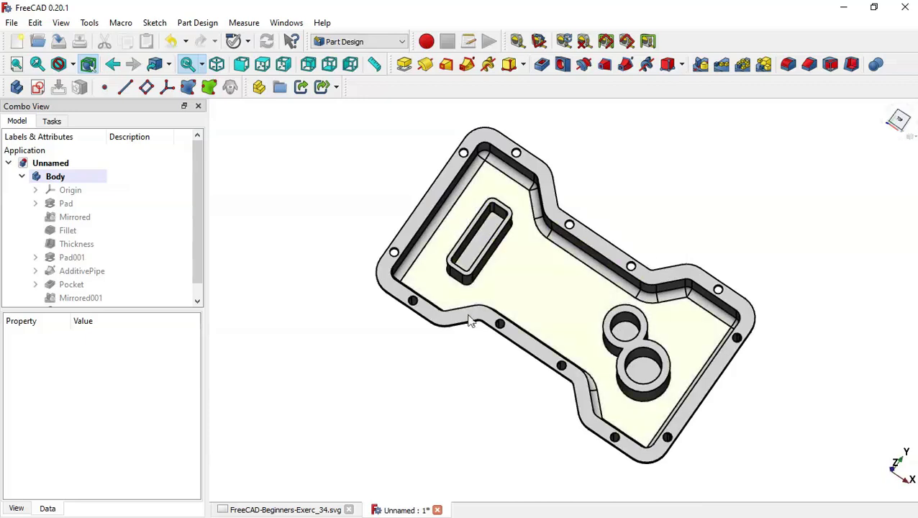
{"action": "left_click", "coordinate": [471, 252]}
{"action": "left_click", "coordinate": [627, 329], "text": "ctrl"}
{"action": "left_click", "coordinate": [645, 371], "text": "ctrl"}
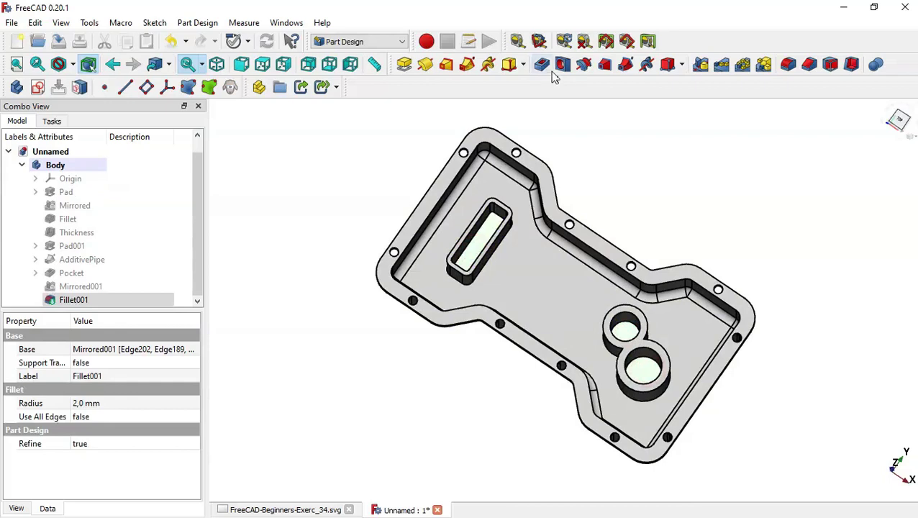
{"action": "left_click", "coordinate": [543, 64]}
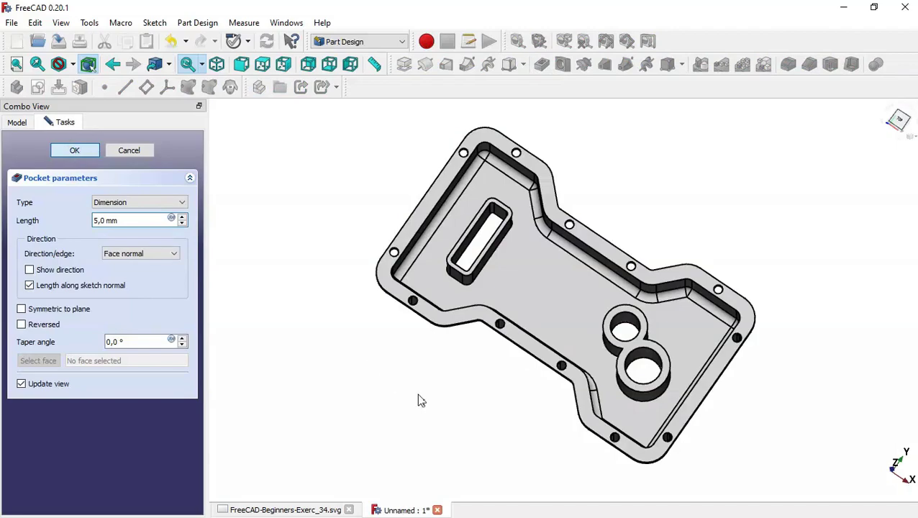
{"action": "middle_click_drag", "start_coordinate": [418, 397], "coordinate": [507, 359]}
{"action": "key", "text": "Home"}
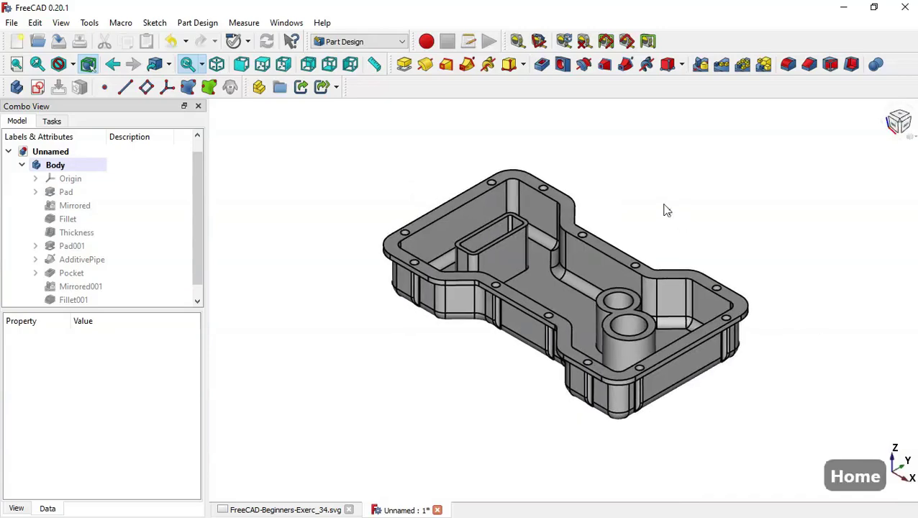